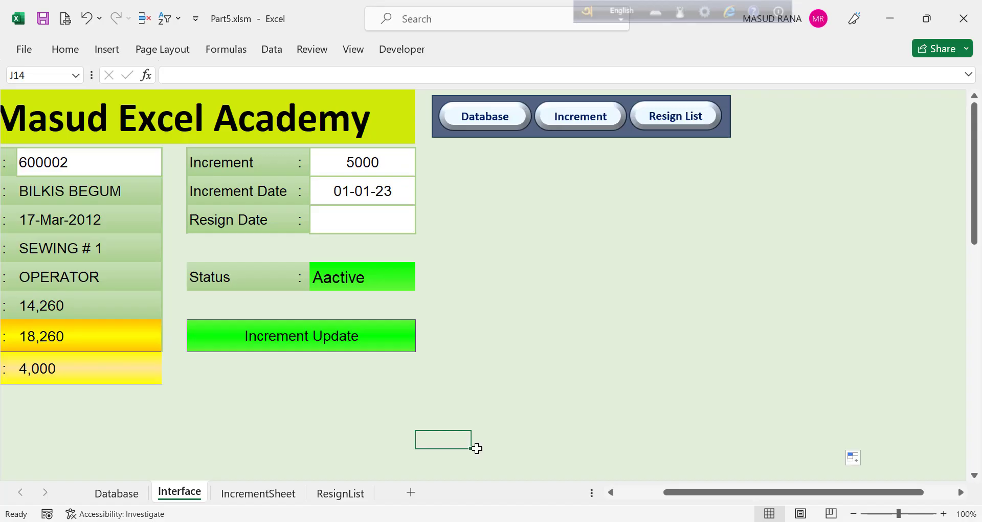
Link cell J14 to the form's EmpID value and cell K14 to its EmpName value
text(=)
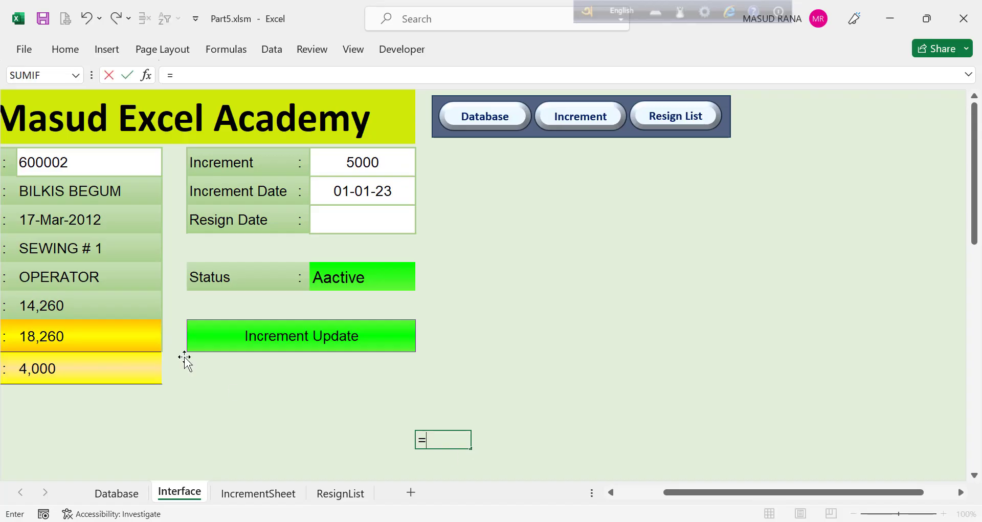
click(81, 153)
key(Return)
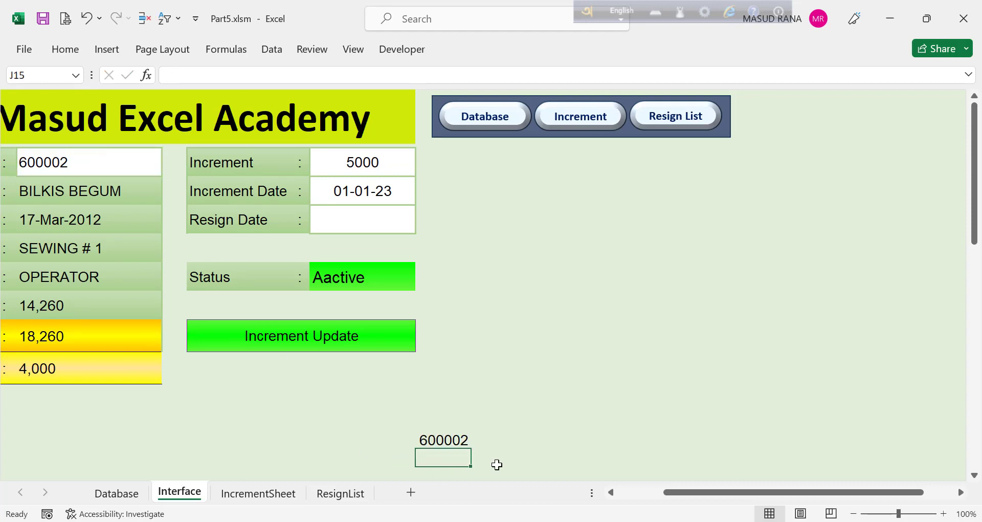
click(495, 438)
text(=)
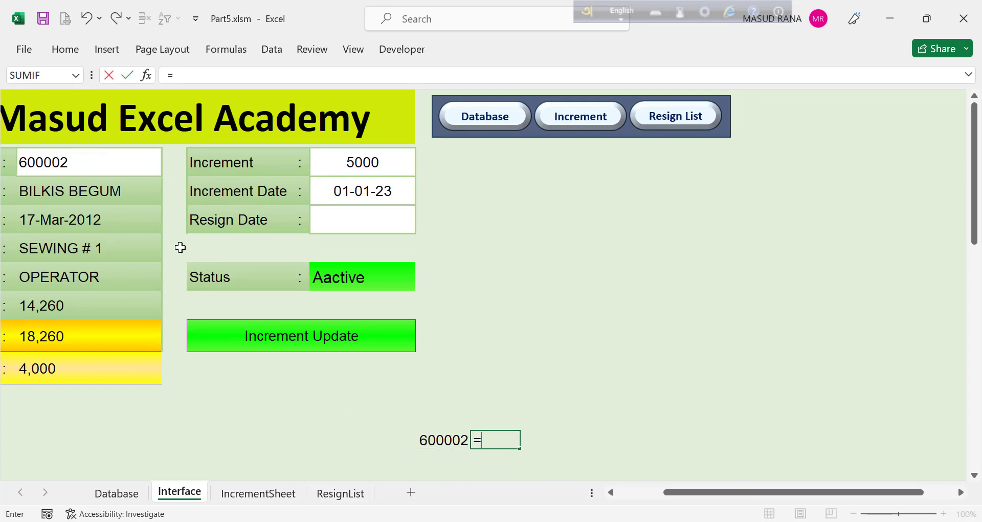
click(41, 192)
key(ctrl+Return)
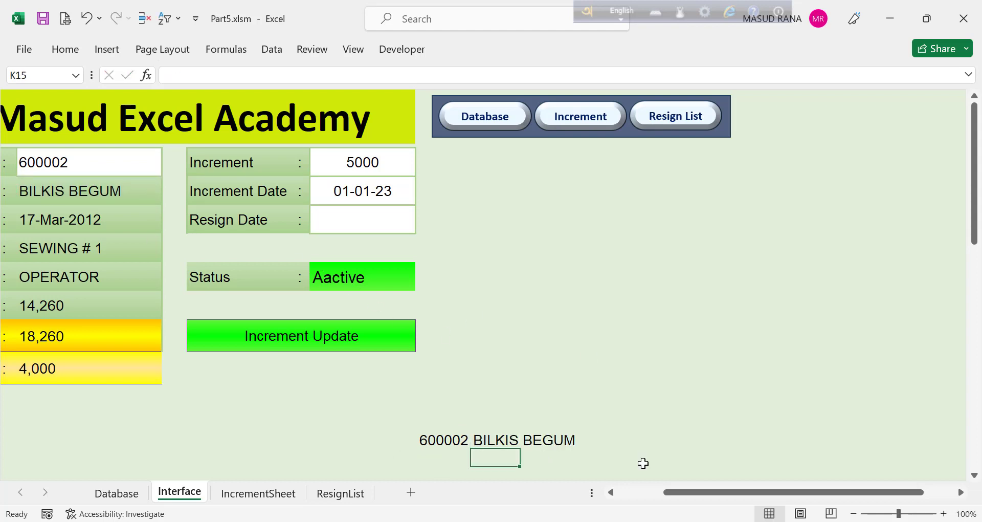
Link cell L14 to the form's Join Date and cell M14 to its Section value
click(514, 438)
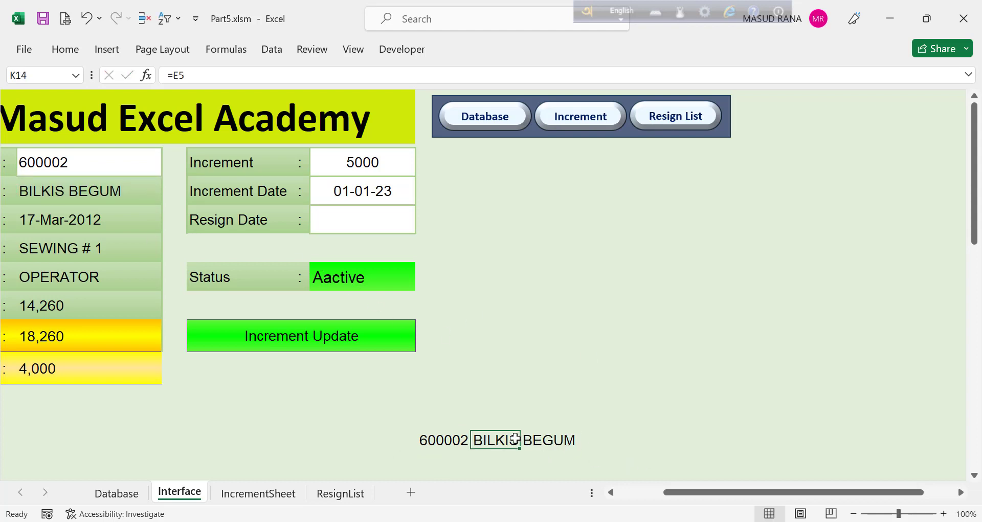
key(Right)
text(=)
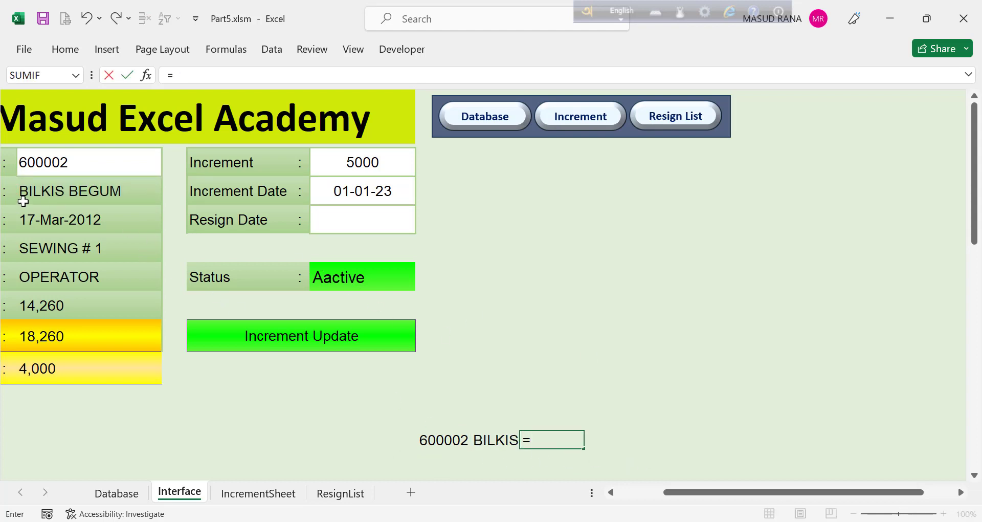
click(29, 219)
key(Return)
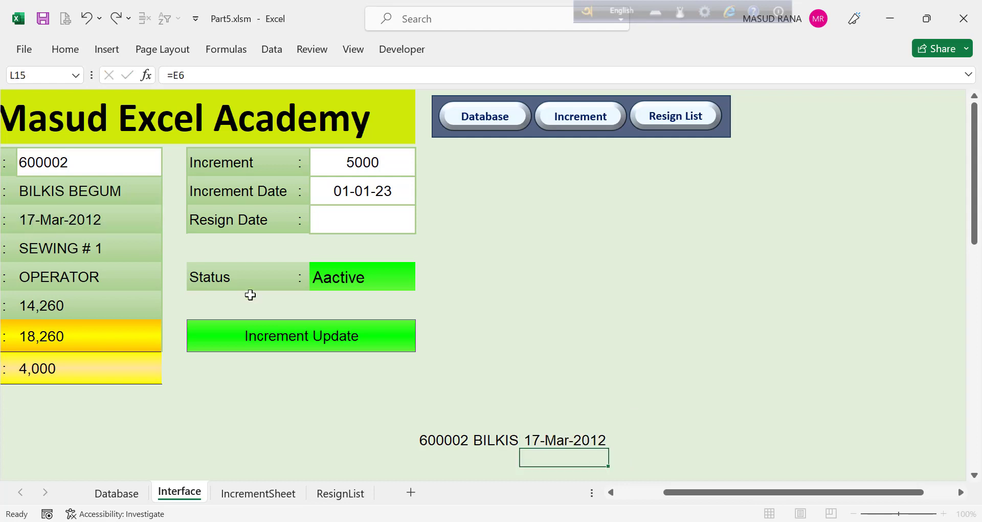
click(622, 435)
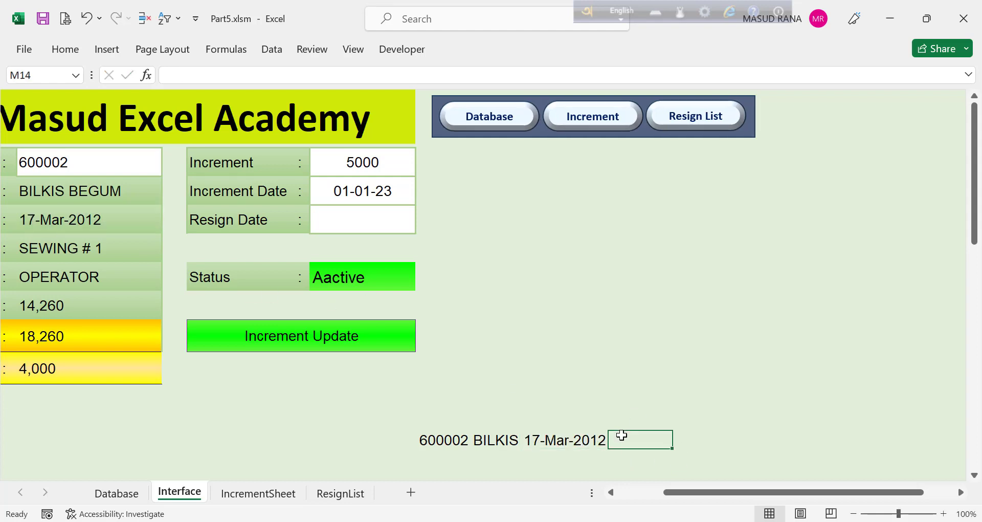
text(=)
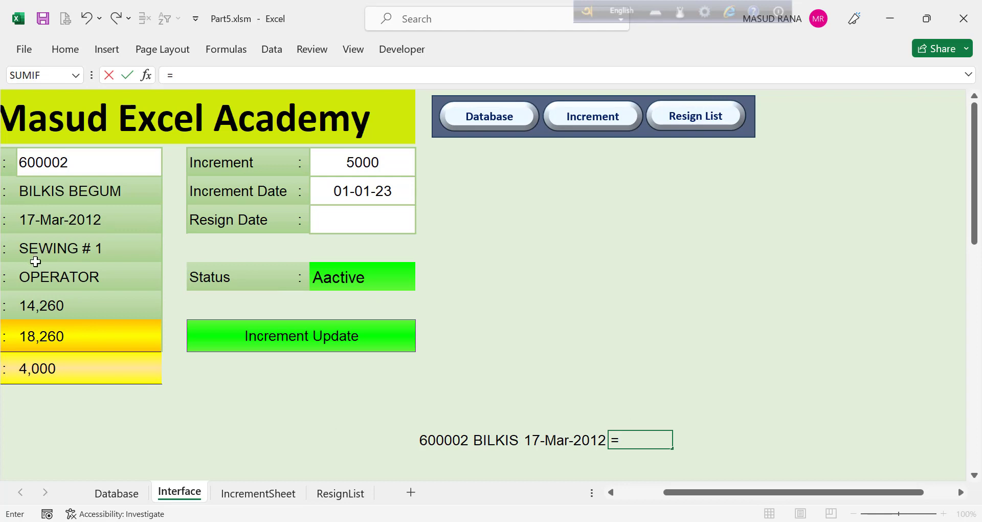
click(49, 248)
key(Return)
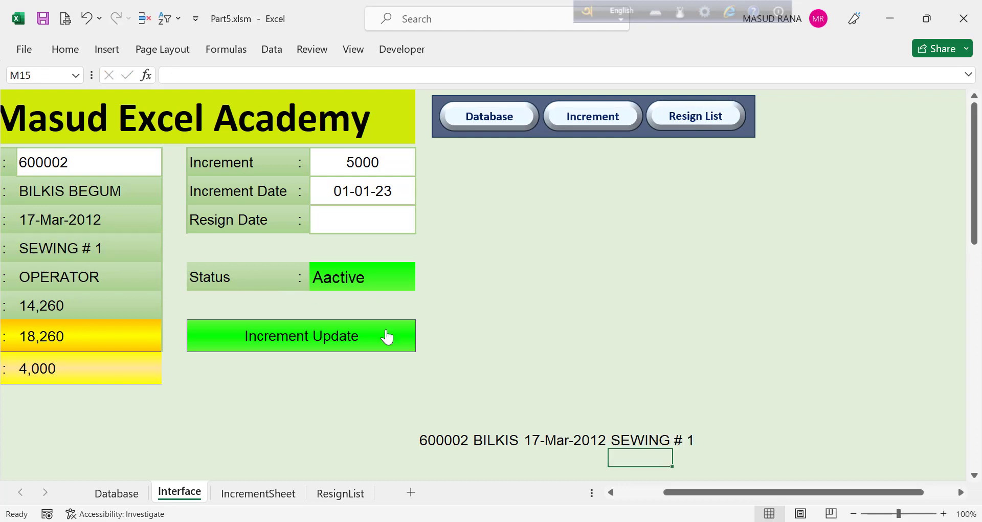
Link cell N14 to the form's Designation and cell O14 to the Increment amount in I4
click(691, 445)
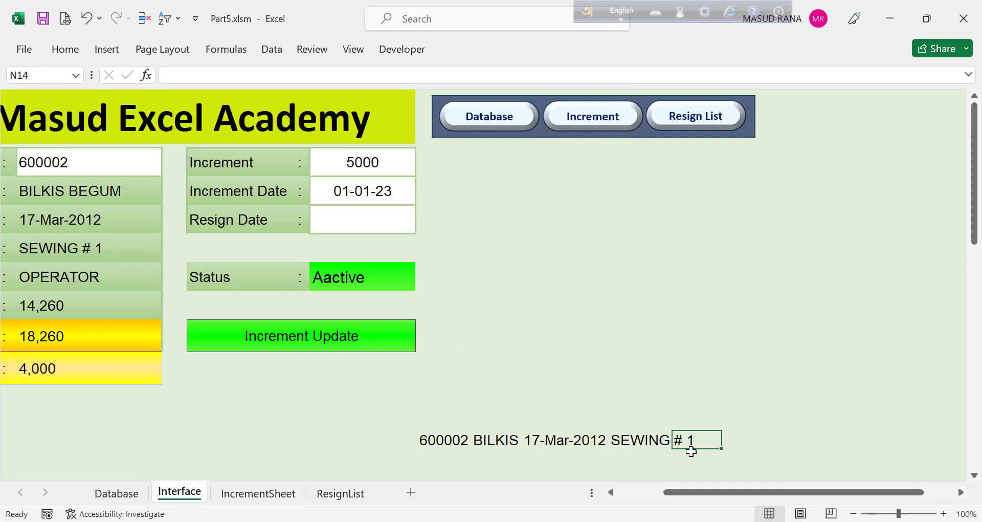
text(=)
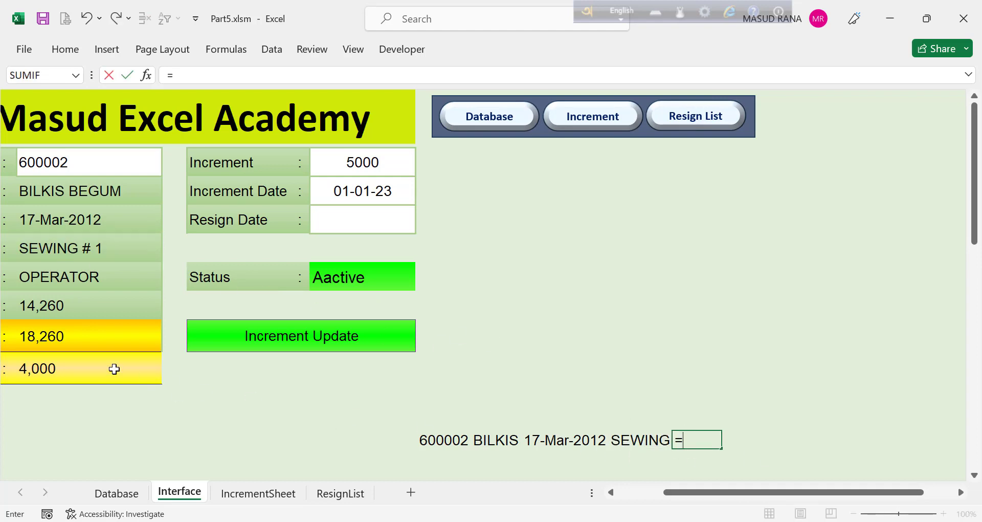
click(54, 272)
key(Return)
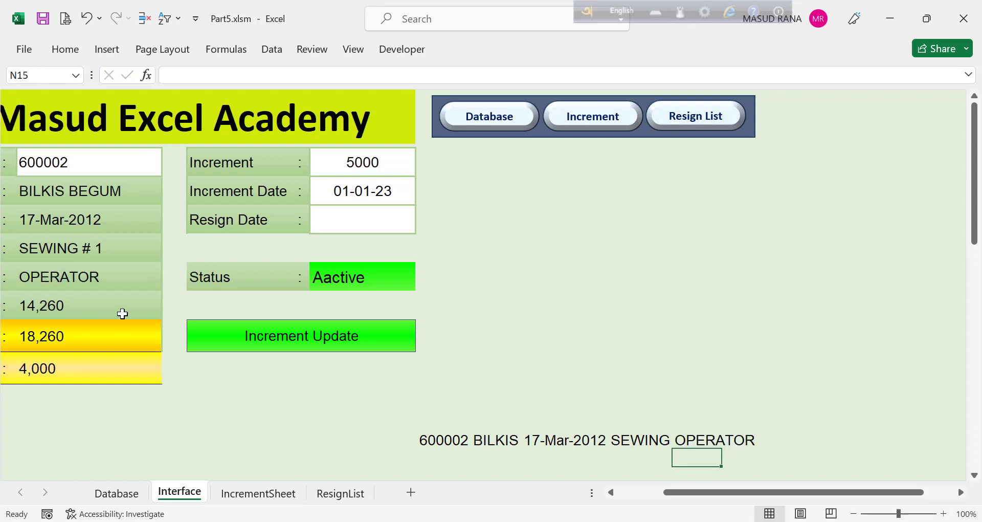
click(733, 438)
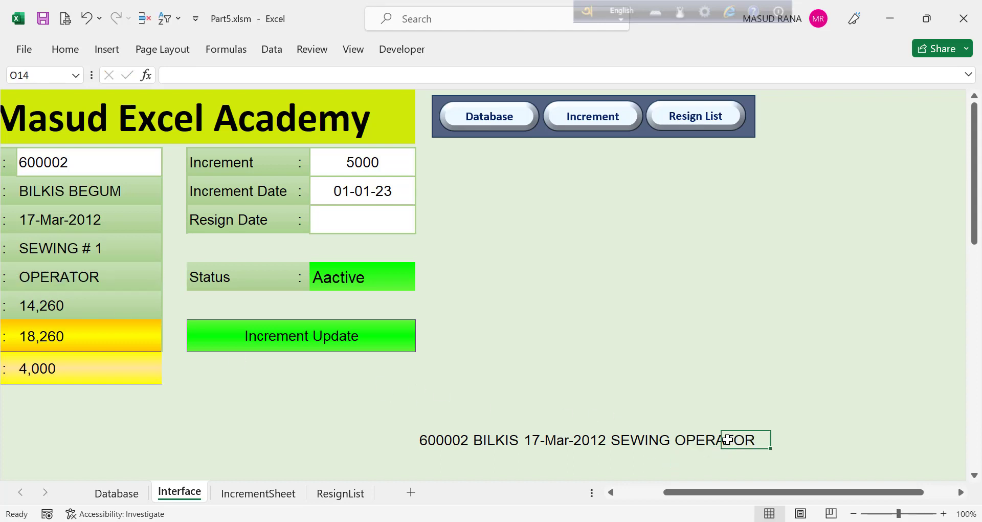
text(=)
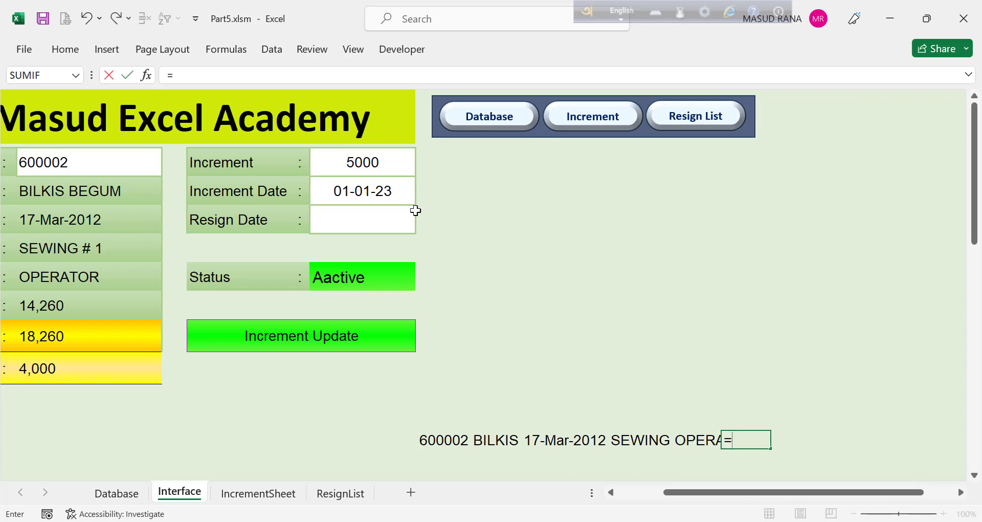
click(385, 163)
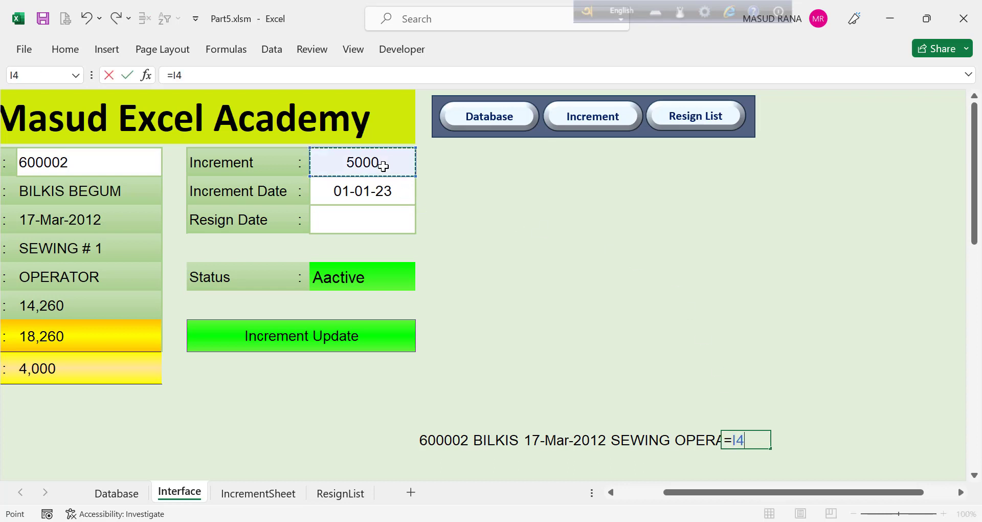
key(Return)
Link cell P14 to the form's Increment Date and cell Q14 to the Resign Date in I6
click(781, 440)
text(=)
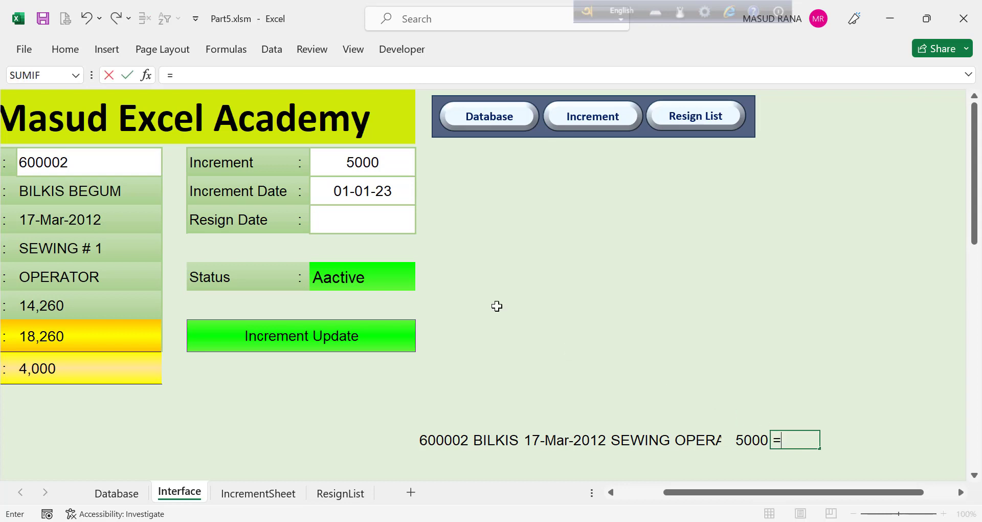
click(326, 191)
key(Tab)
text(=)
click(330, 216)
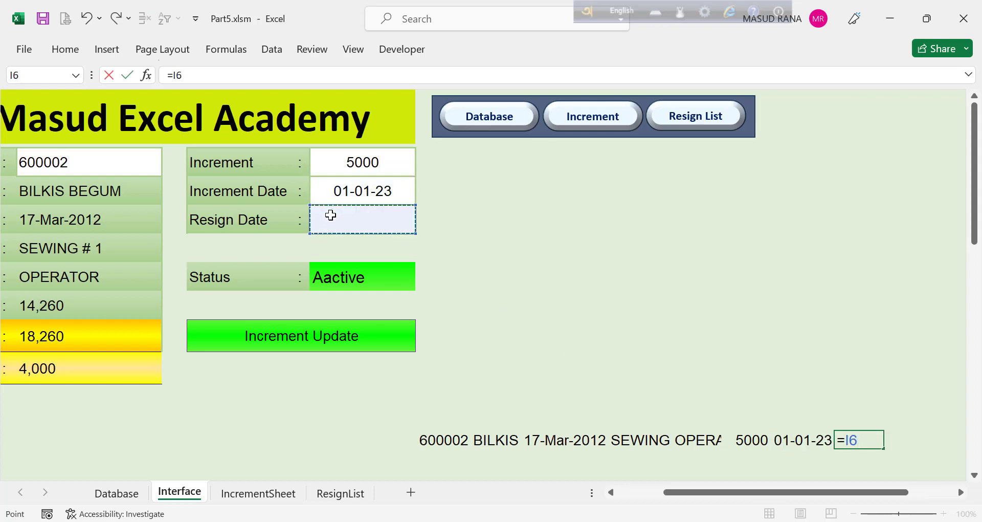
key(Return)
Start recording a new macro stored in this workbook
click(353, 49)
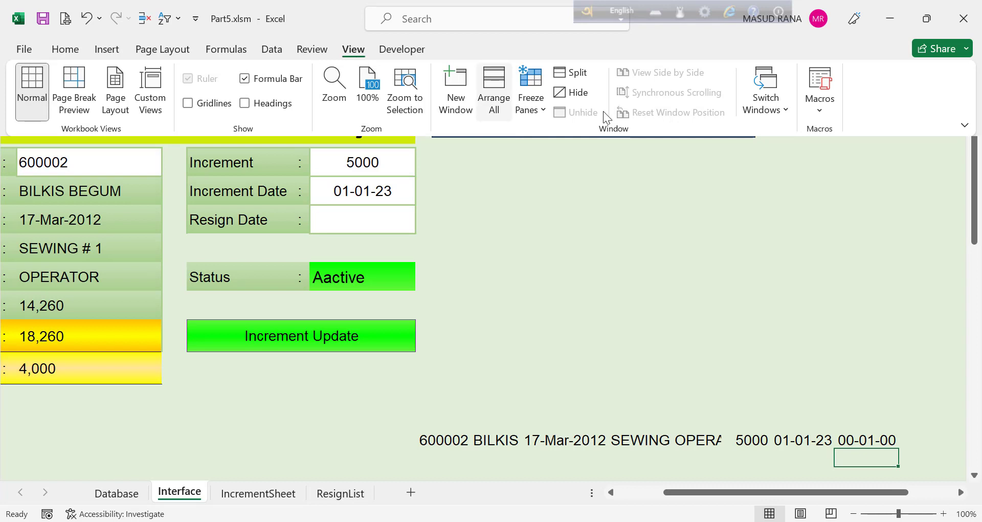
click(822, 112)
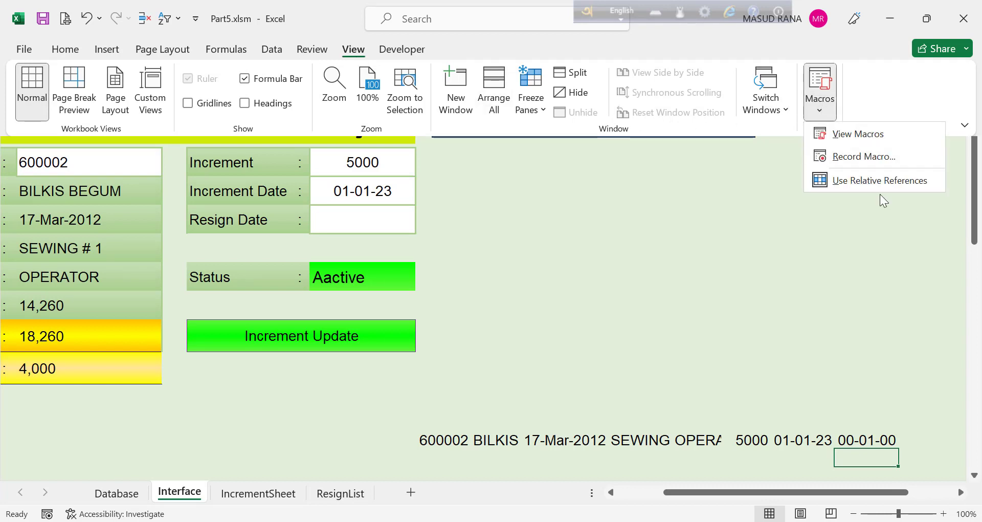
click(863, 157)
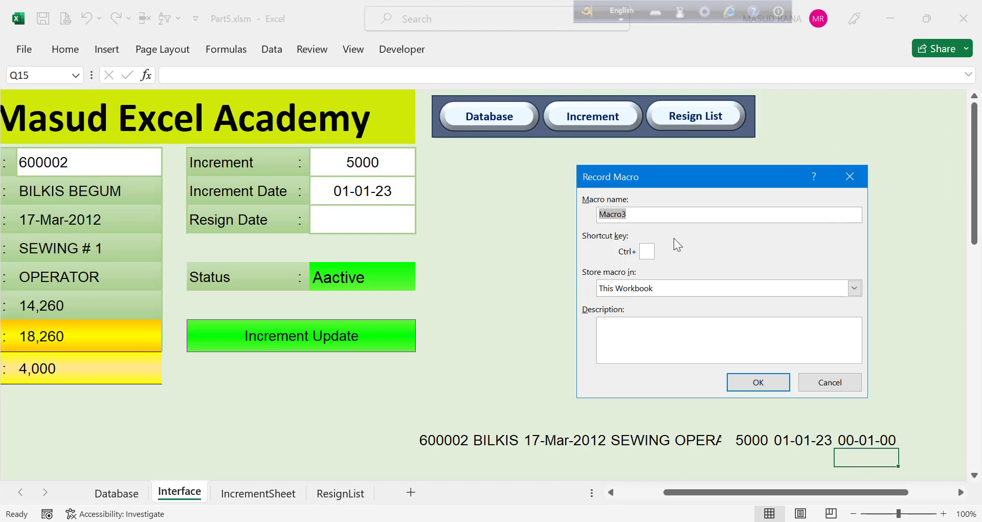
Copy the linked row J14:P14 on the Interface sheet and go to cell H1 of the Increment sheet
drag(514, 464, 831, 468)
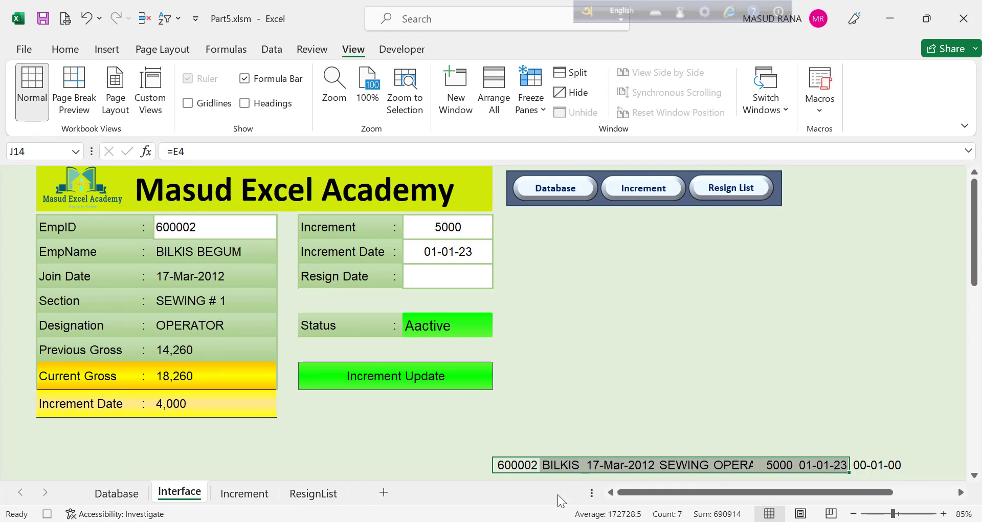
click(239, 494)
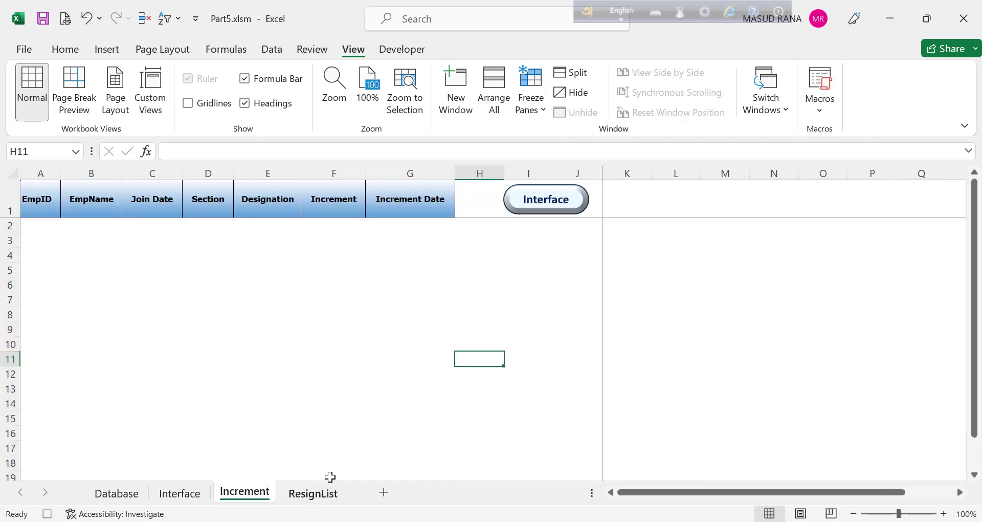
click(477, 199)
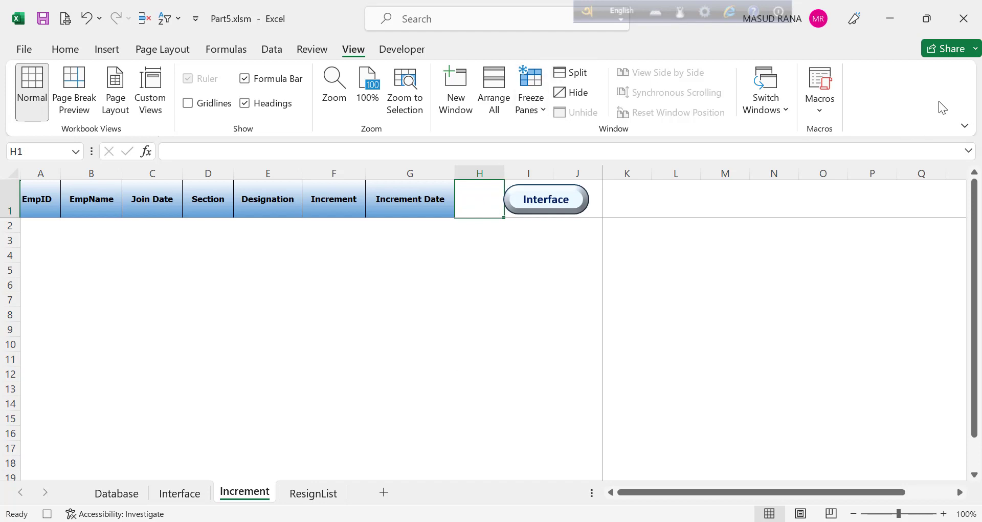
Turn on relative references for the recording and jump to the first empty cell under the EmpID header
click(821, 106)
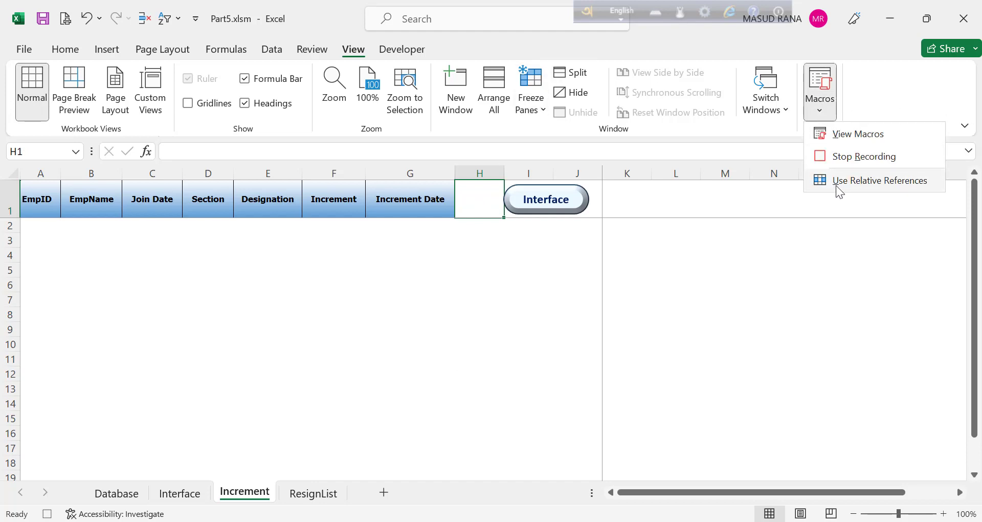
click(867, 184)
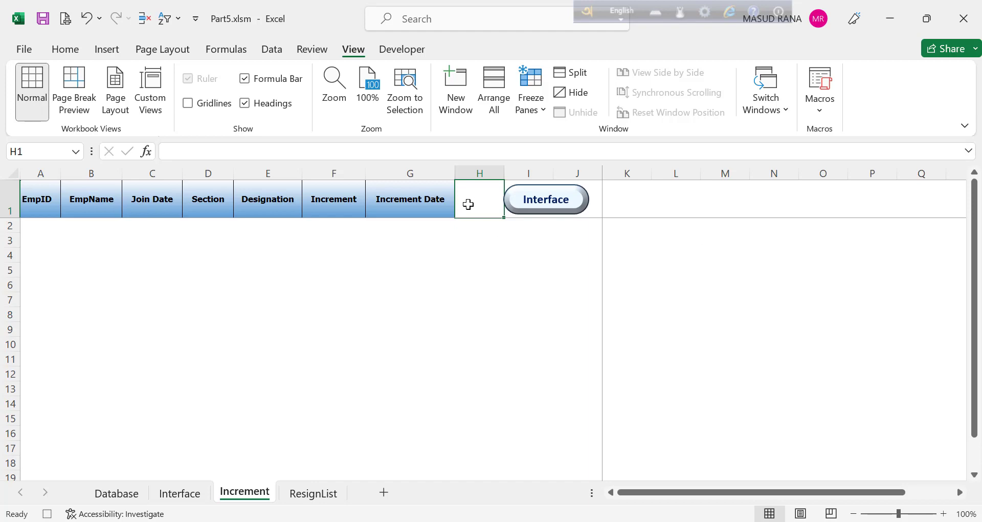
key(ctrl+Down)
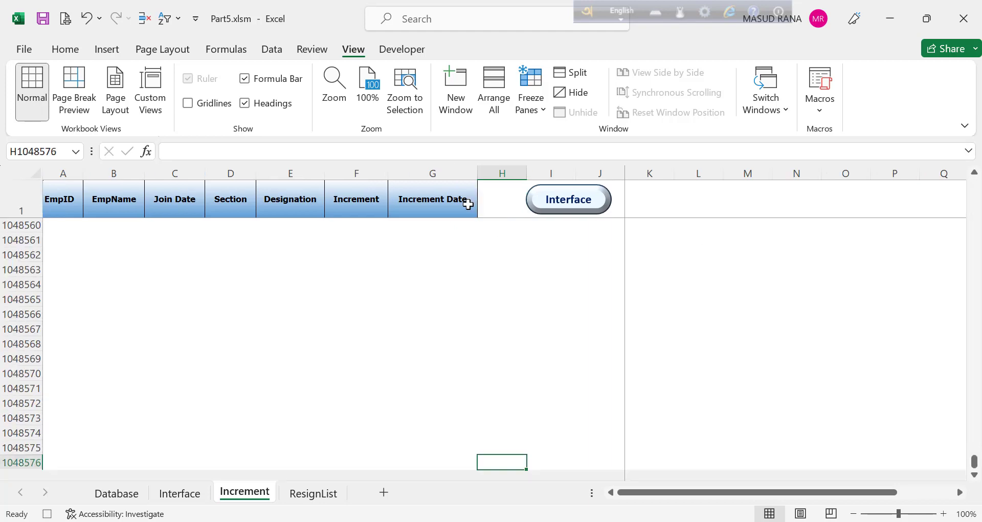
key(ctrl+Left)
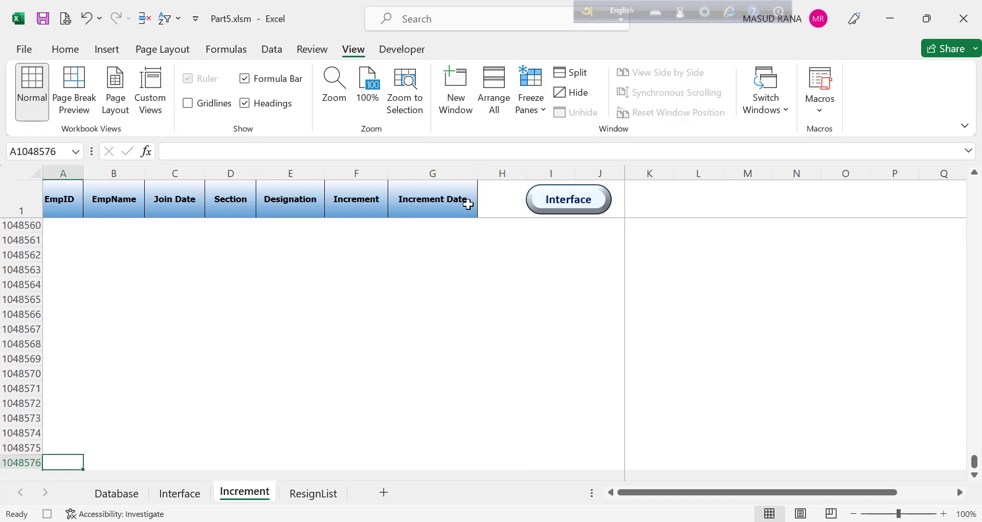
key(ctrl+Up)
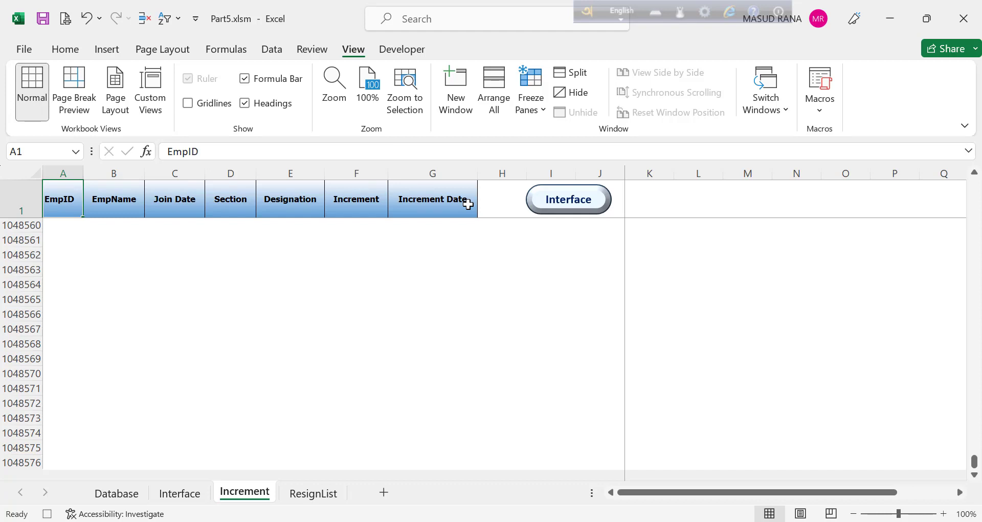
key(Down)
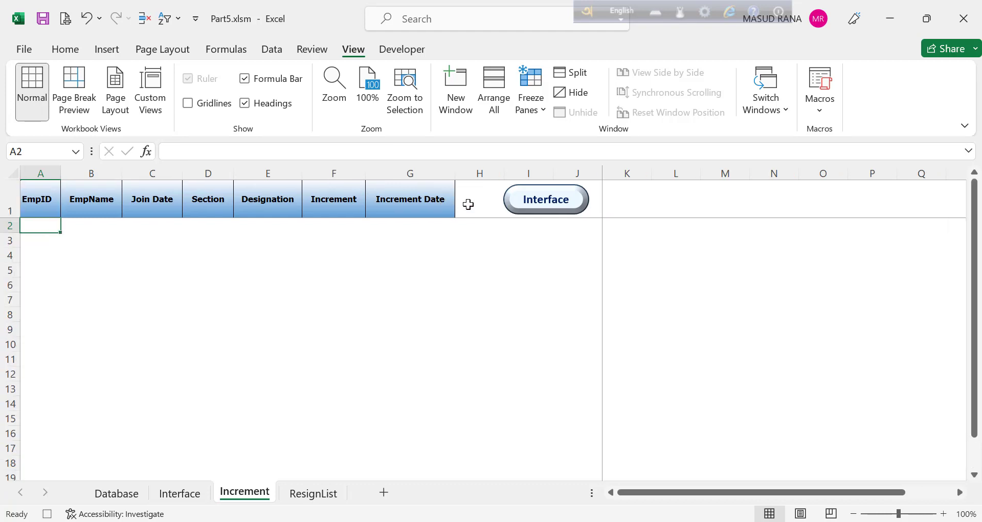
Paste the copied employee row as values only, starting in cell A2 of the Increment sheet
right_click(36, 227)
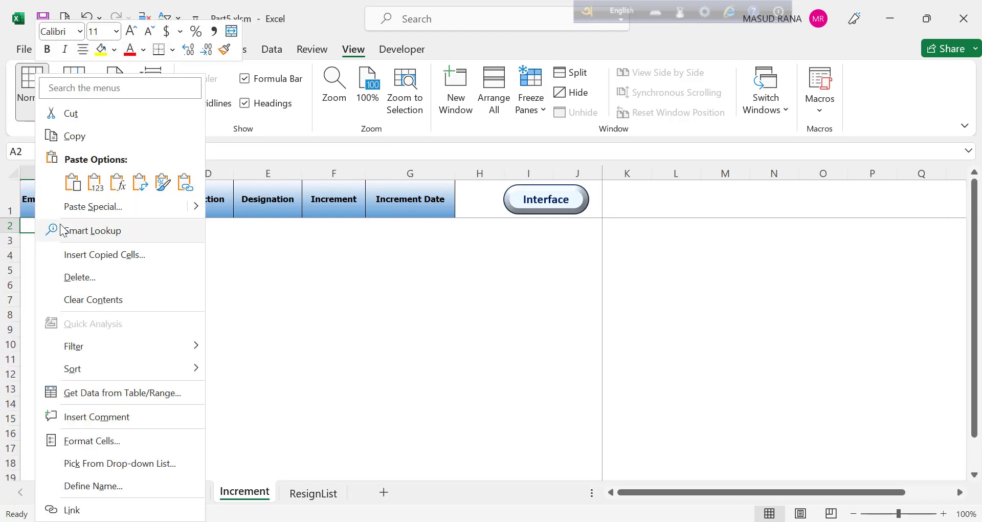
click(95, 183)
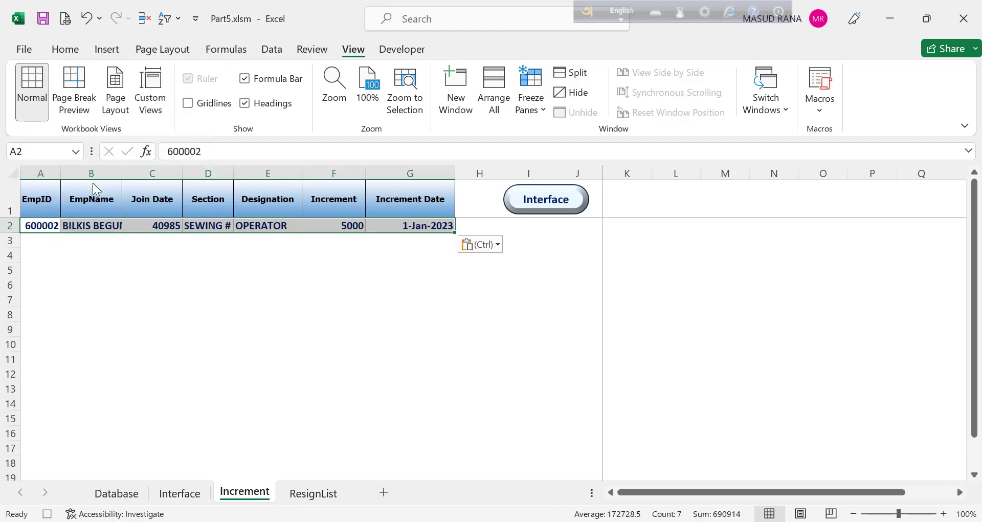
click(477, 226)
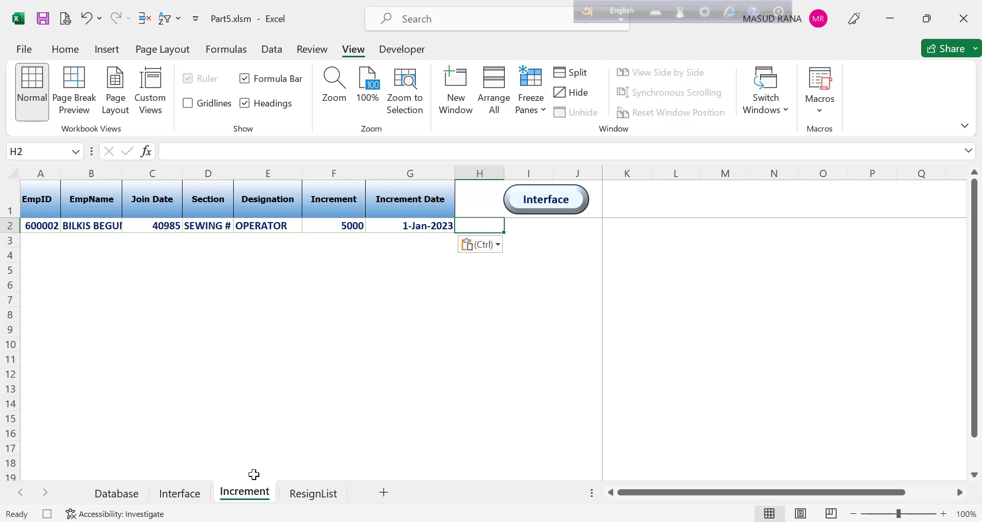
Clear the Increment, Increment Date and EmpID entries on the Interface sheet and stop recording the macro
click(179, 493)
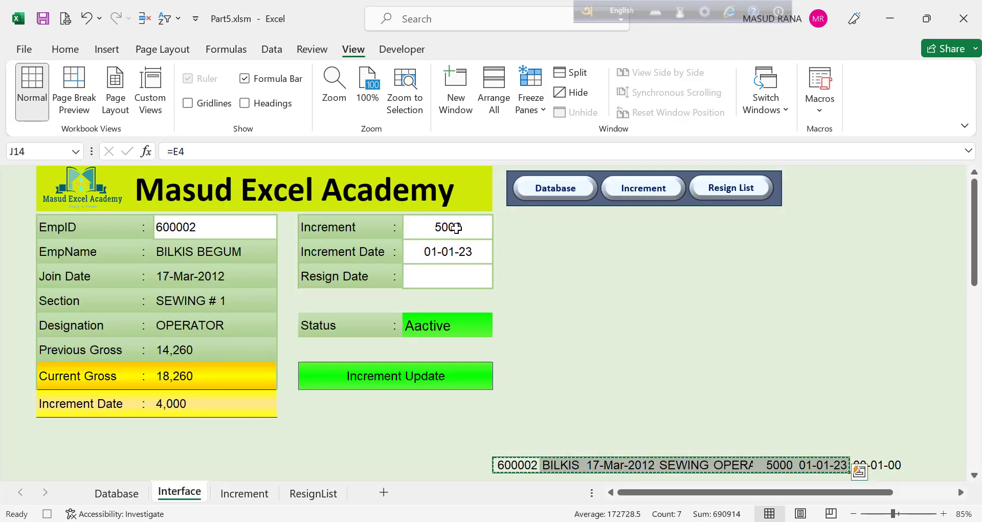
drag(448, 227, 458, 249)
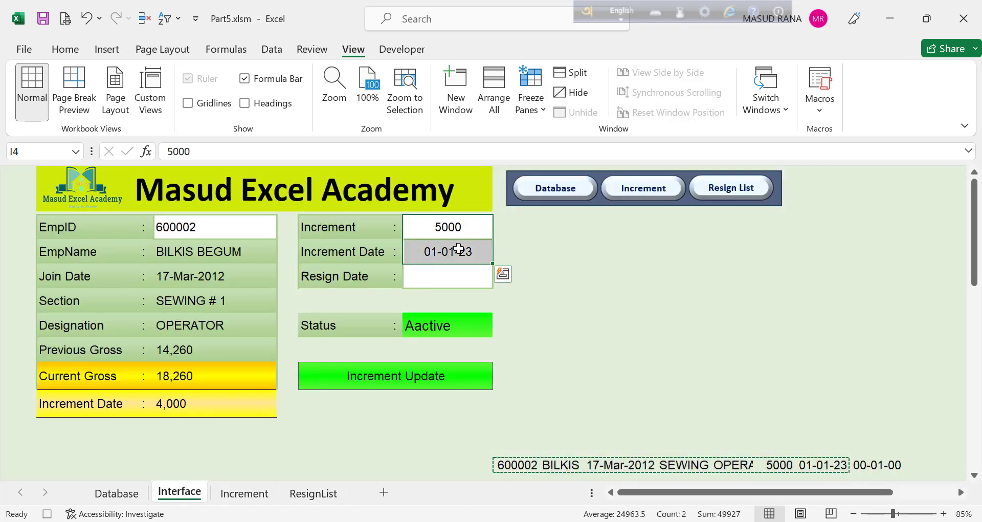
key(Delete)
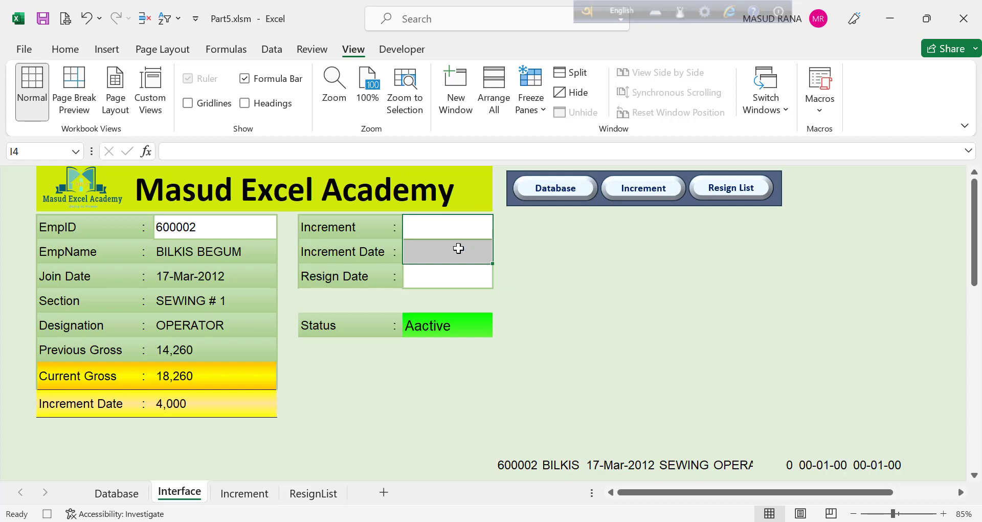
click(211, 234)
key(Delete)
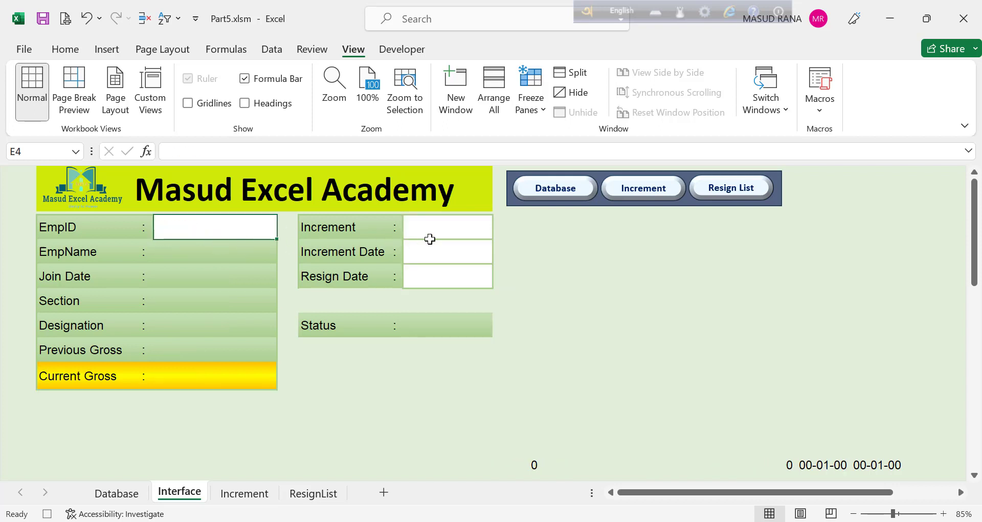
click(819, 105)
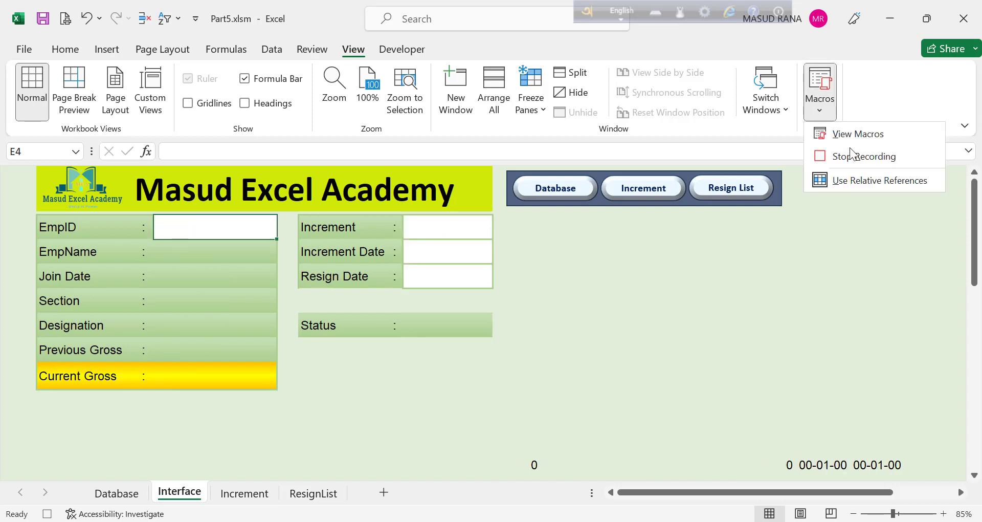
click(846, 158)
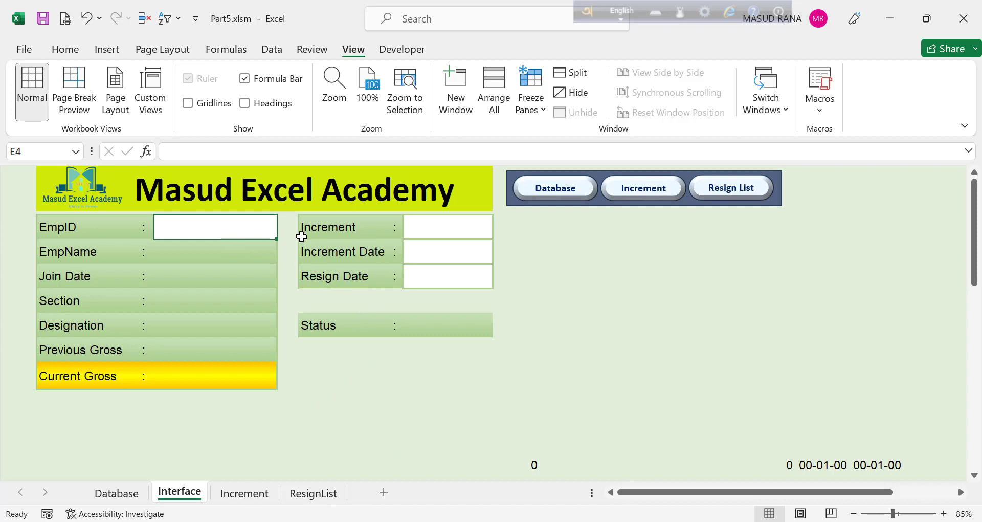
Fill in the Interface form with the first employee's ID, an increment of 5000 and the increment date 1/1/23
text(60000)
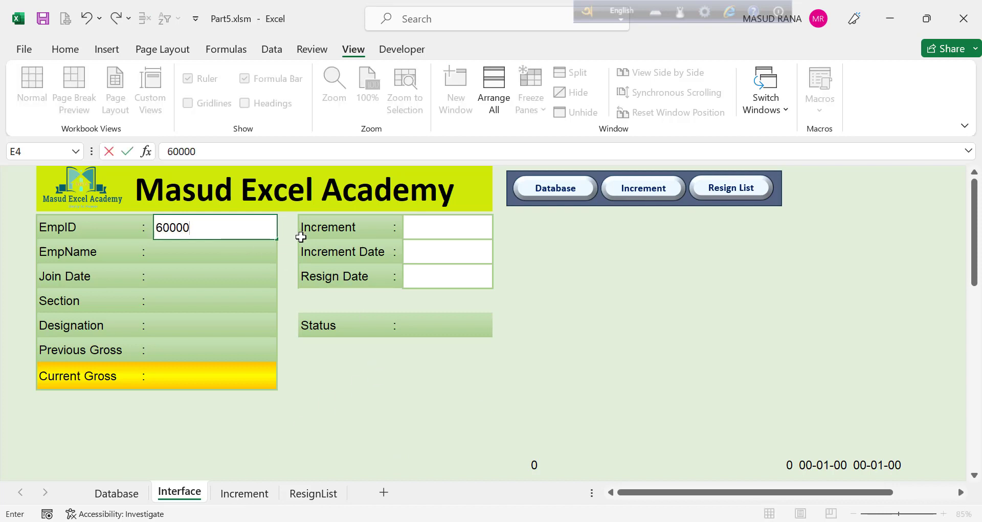
text(2)
key(Return)
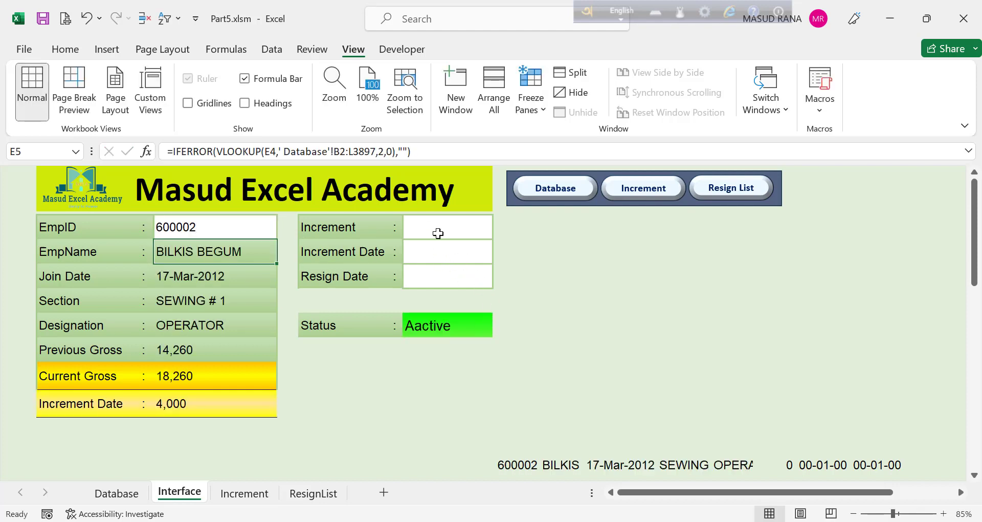
click(463, 227)
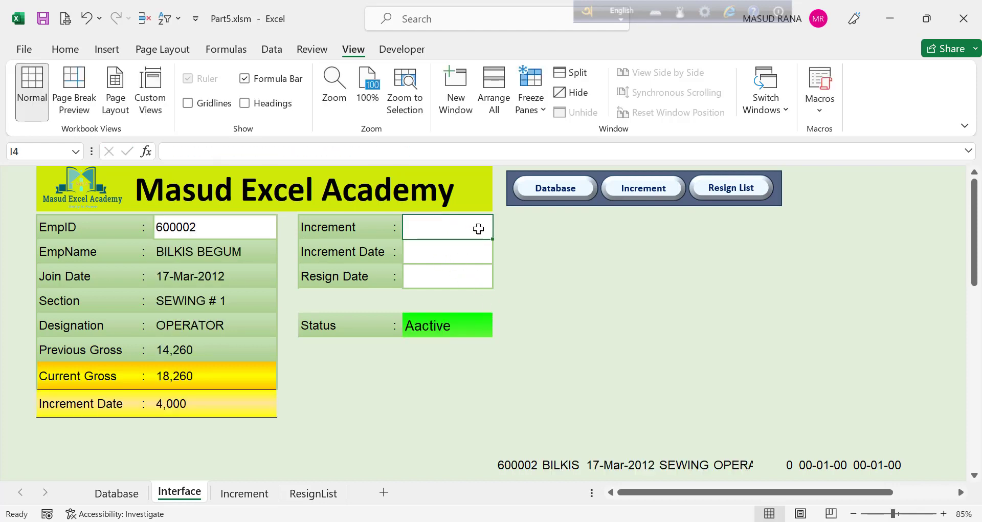
text(5000)
key(Return)
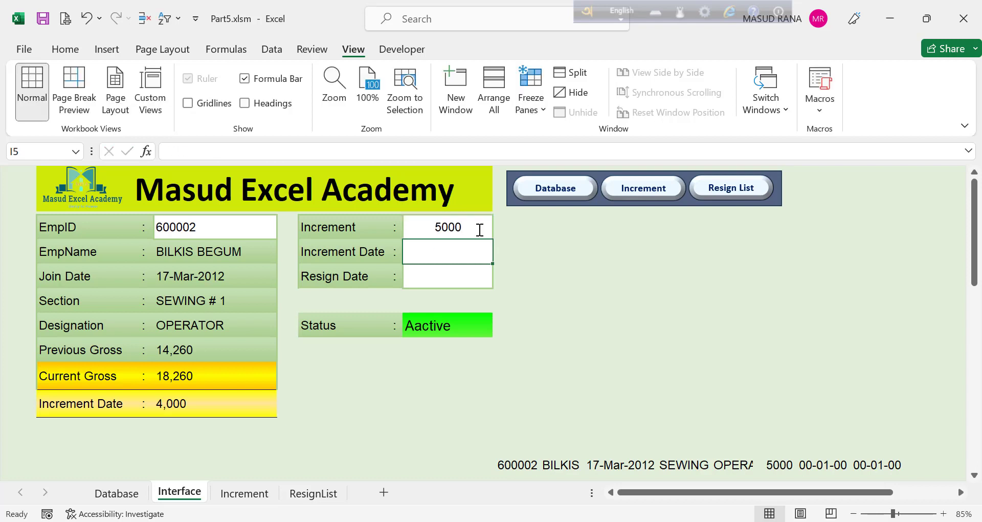
text(1/)
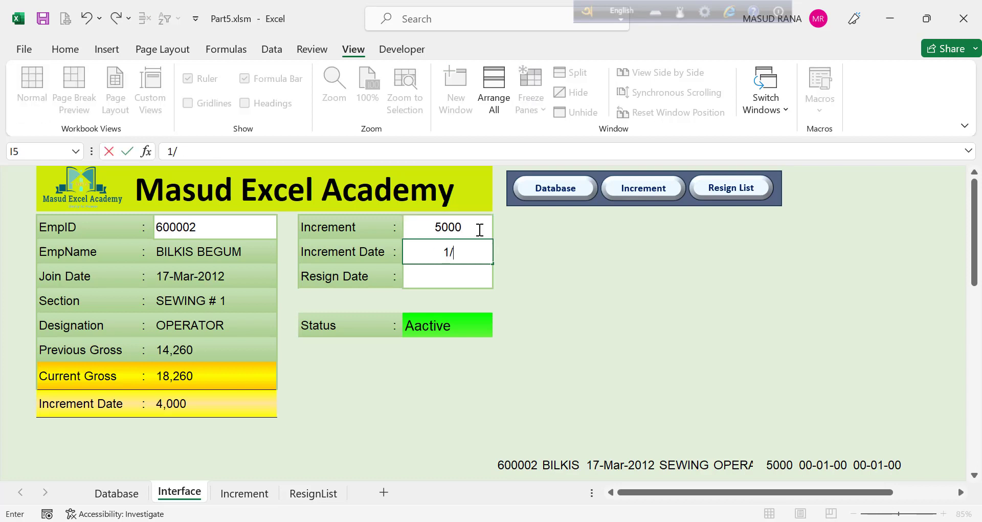
text(1/23)
click(690, 269)
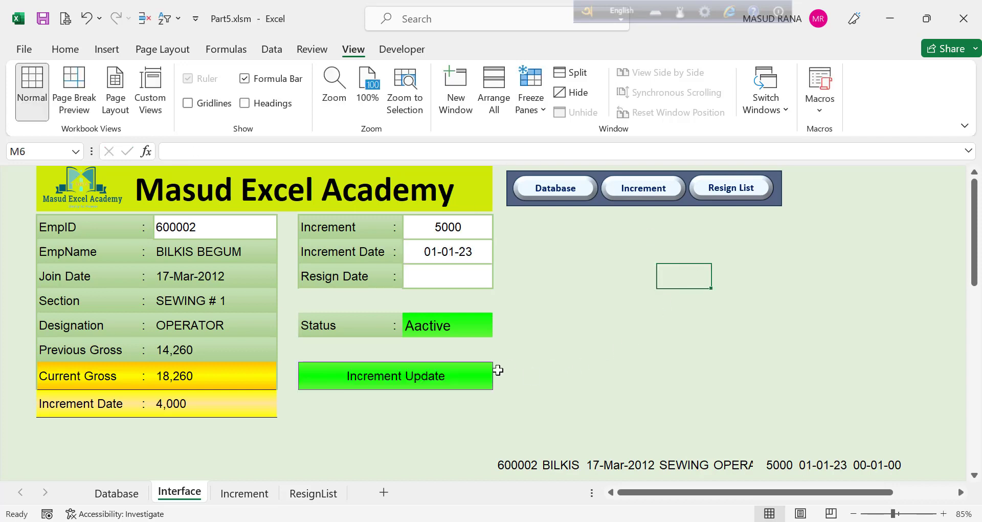
Assign the Increment macro to the Increment Update shape on the Interface sheet
right_click(417, 375)
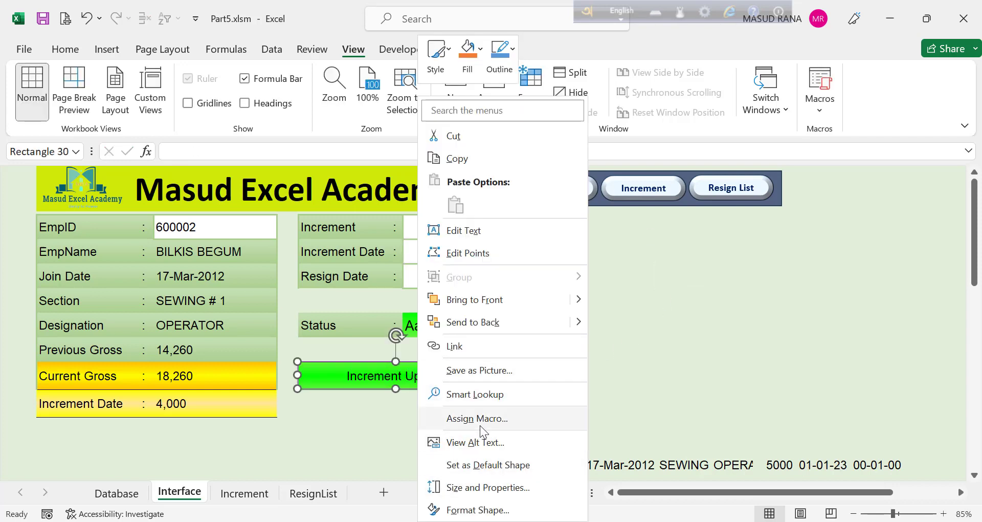
click(480, 418)
click(365, 287)
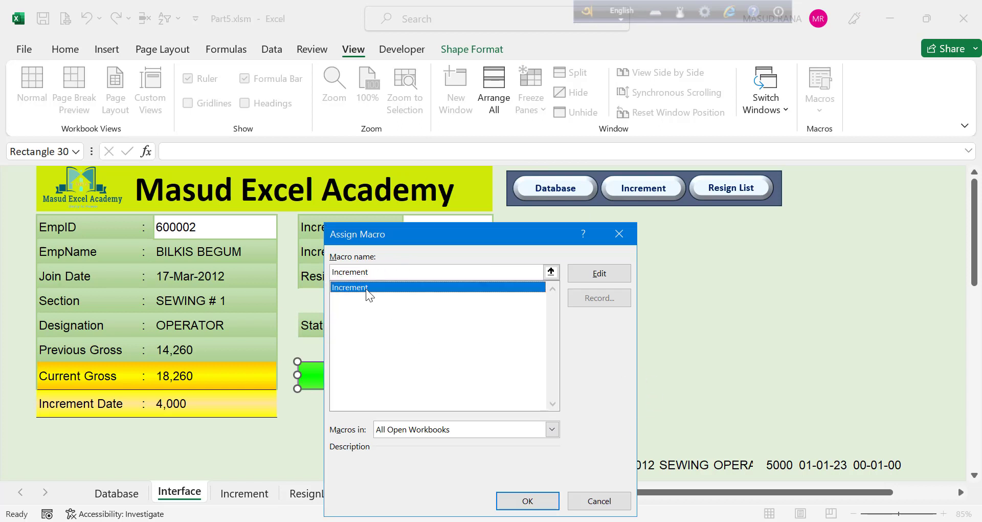
click(528, 501)
click(576, 364)
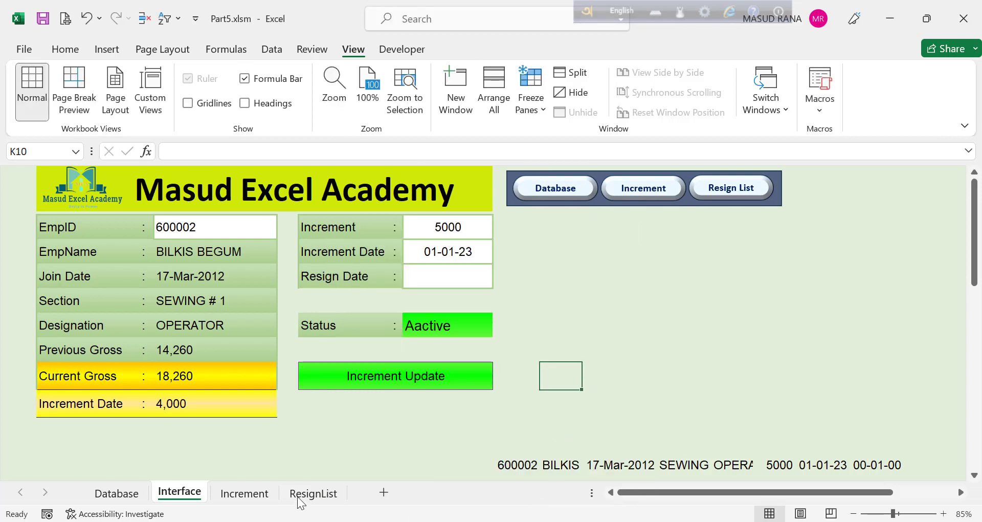
Clear the pasted employee record from A2:G2 on the Increment sheet
click(245, 493)
drag(46, 225, 422, 229)
key(Delete)
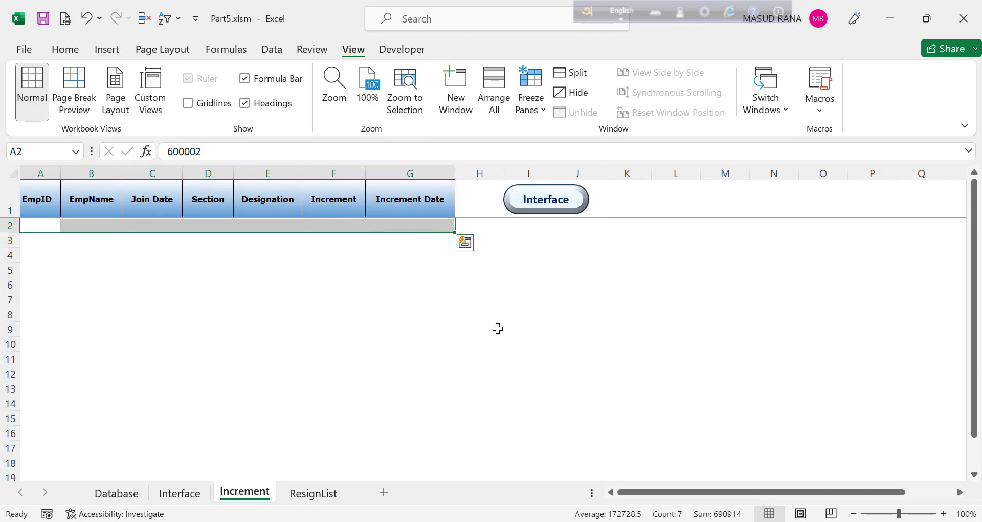
click(501, 303)
Run Increment Update from the Interface sheet and check the record on the Increment sheet
click(179, 494)
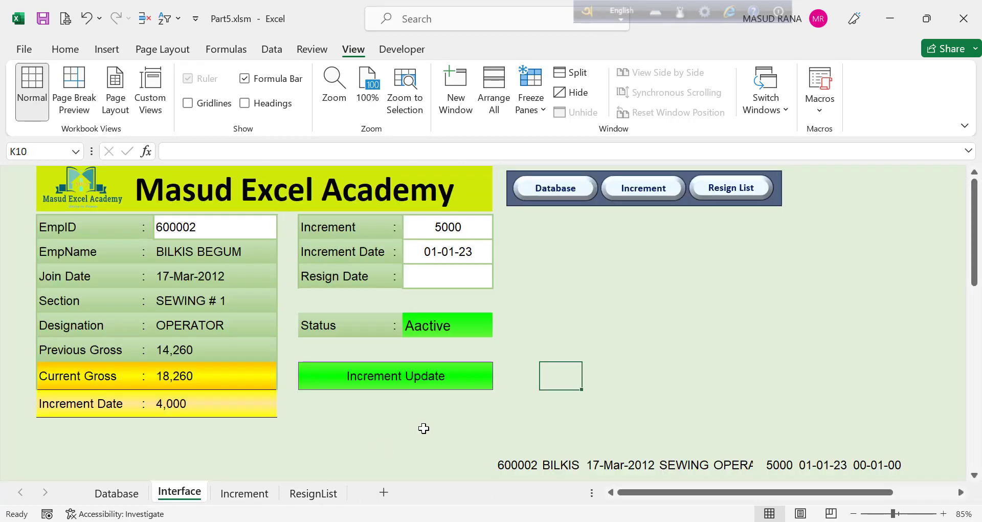
click(628, 382)
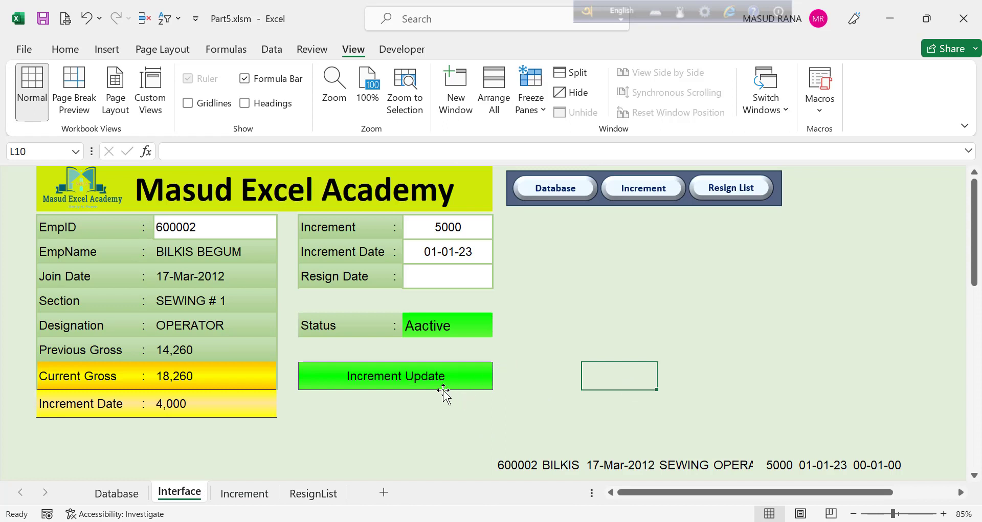
click(380, 383)
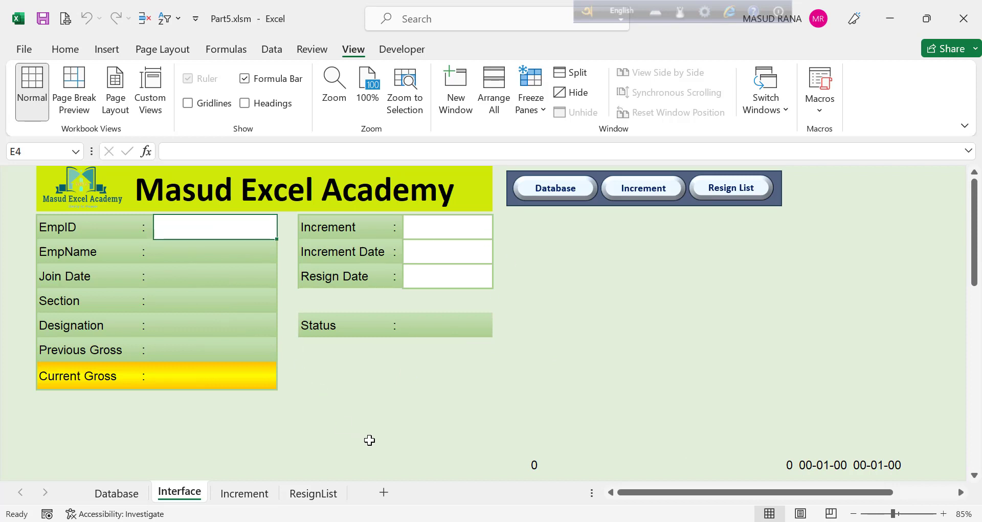
click(241, 496)
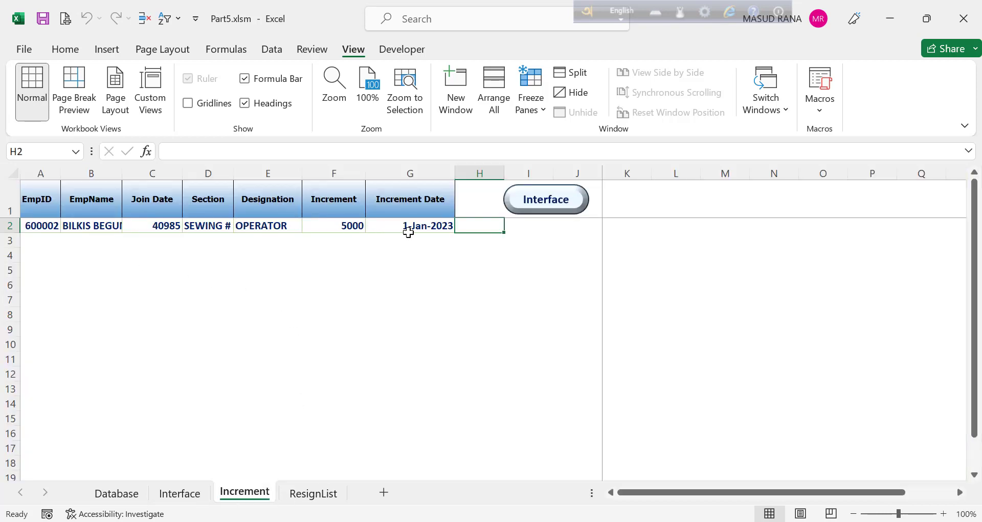
Fill in the Interface form with another employee's ID, an increment of 6000 and the increment date 2/2/23
key(ctrl+Page_Up)
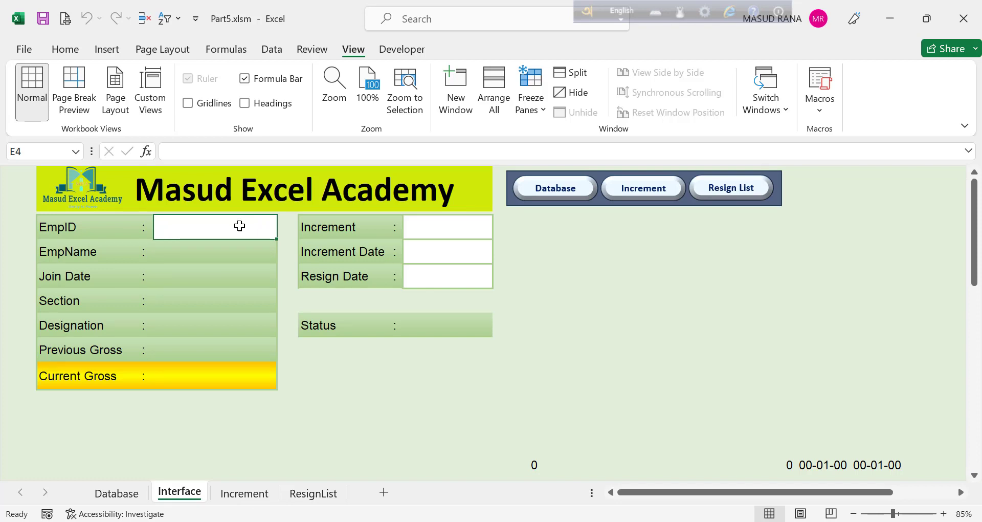
text(600)
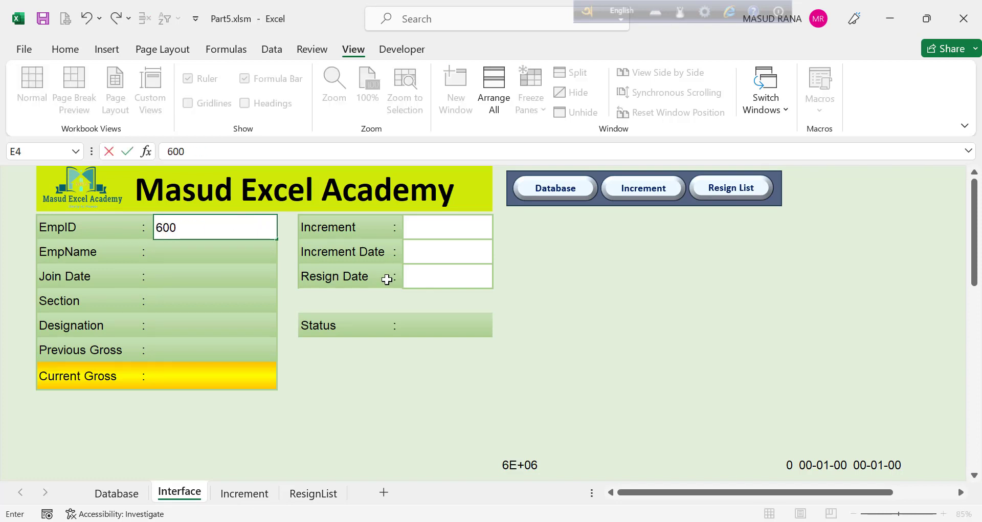
text(004)
key(Return)
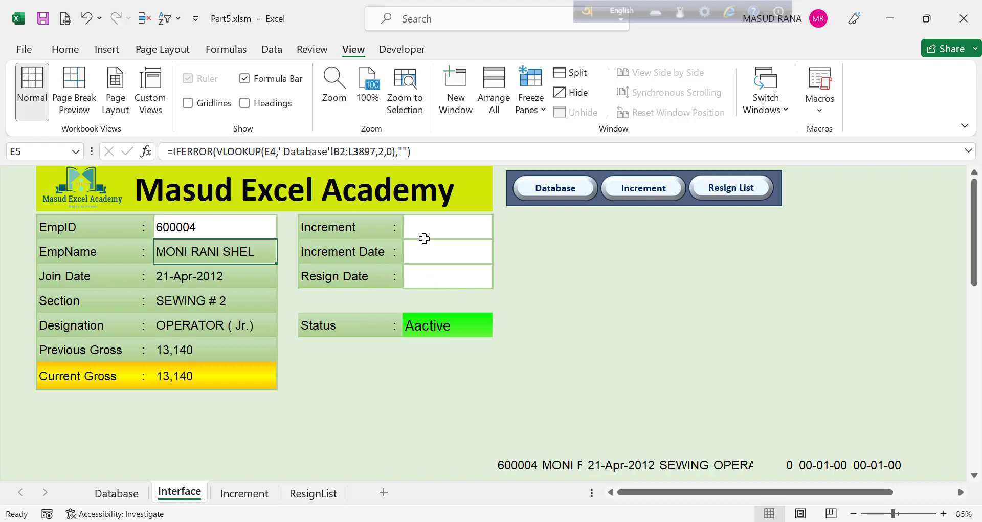
click(431, 228)
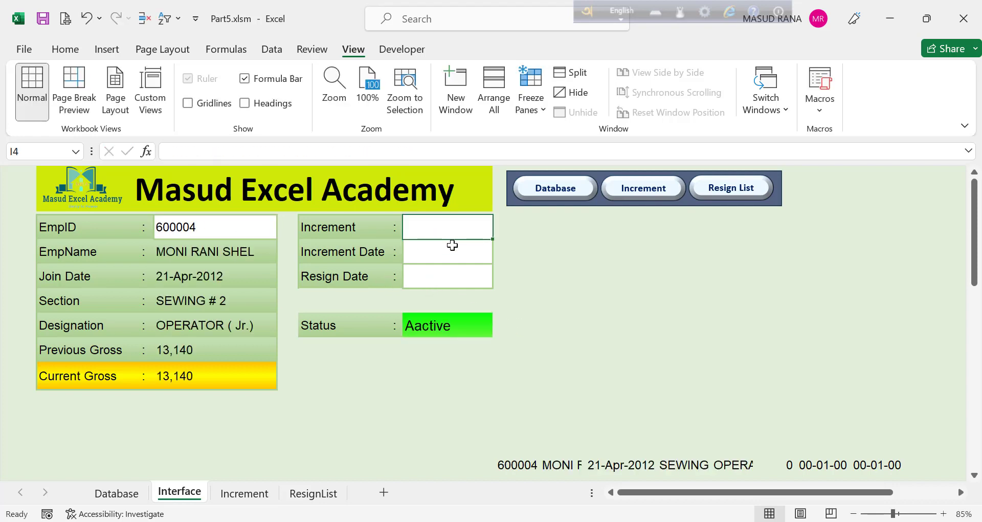
text(6000)
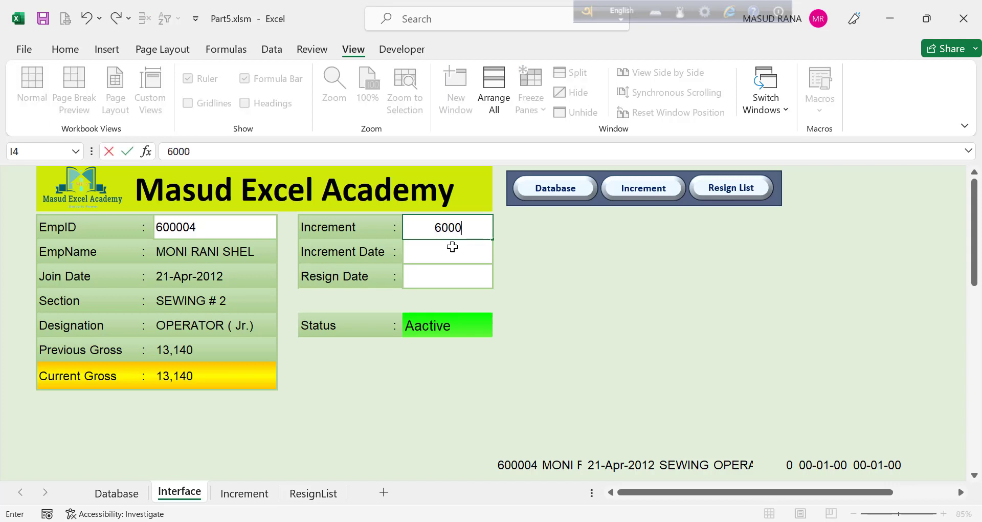
key(Tab)
click(449, 249)
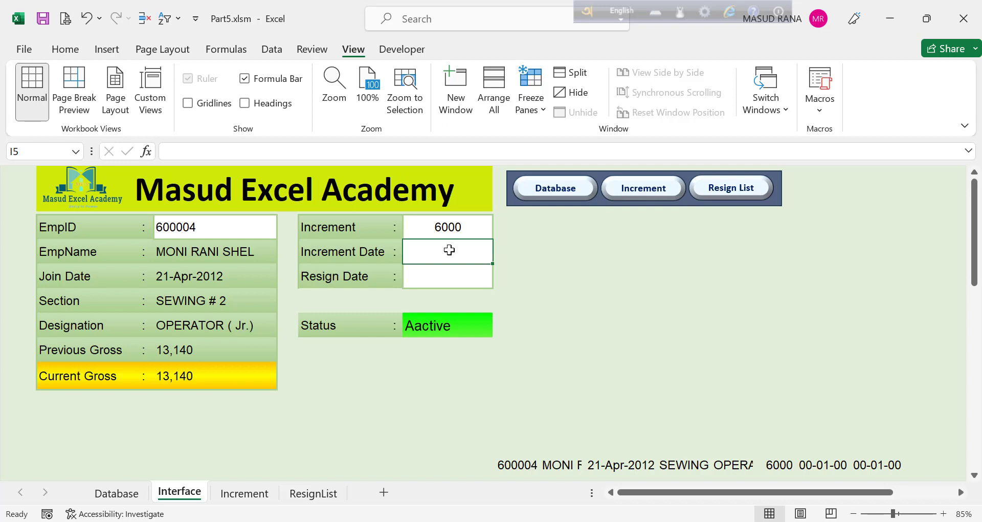
text(2/)
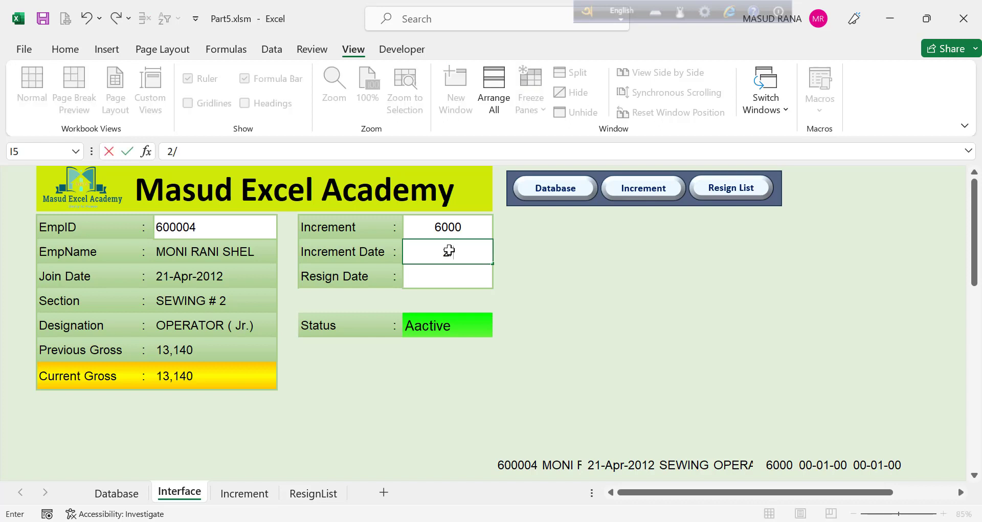
text(2/23)
key(Return)
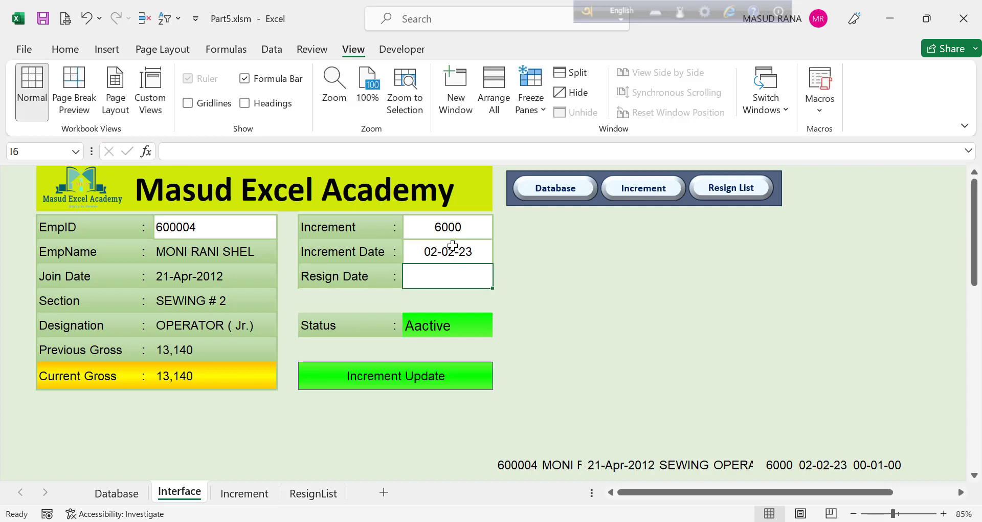
Run Increment Update for the second employee, check the new row on the Increment sheet and return to the Interface sheet
click(388, 389)
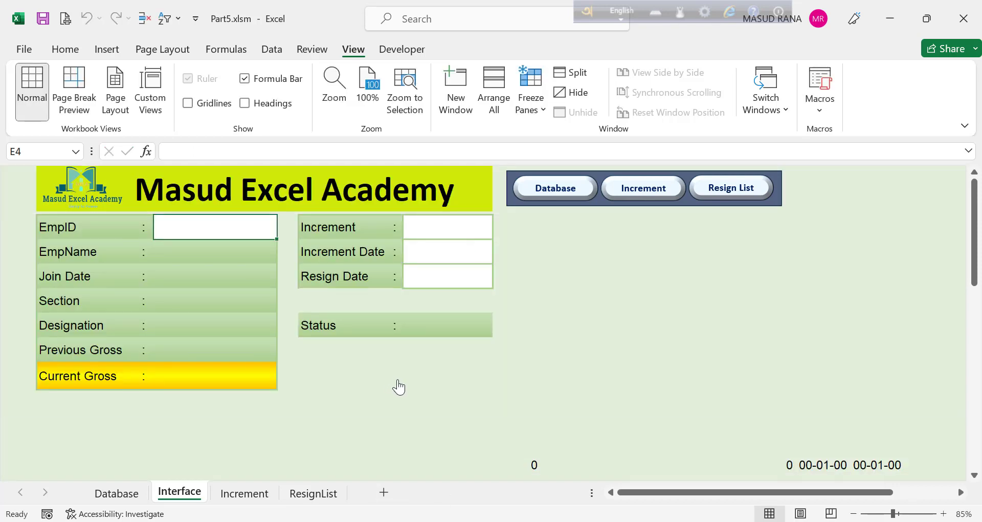
click(245, 493)
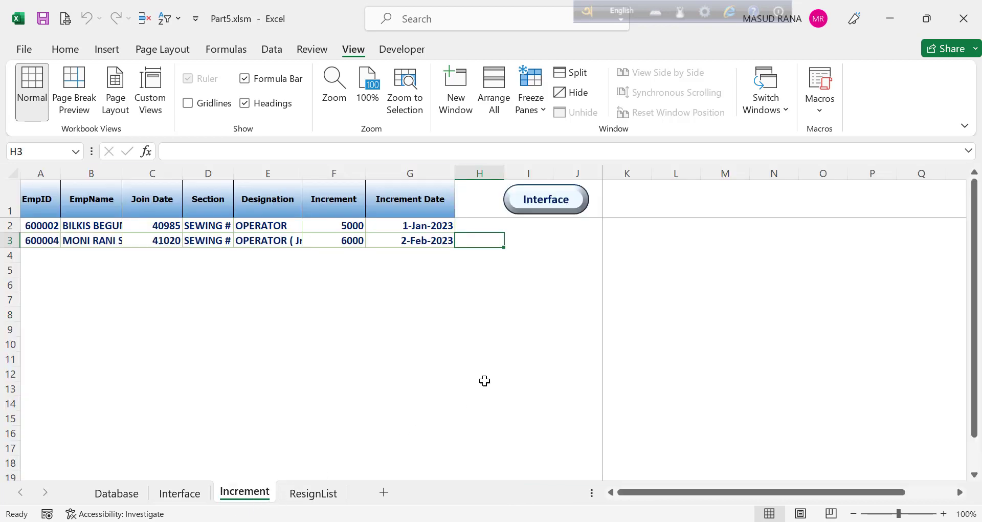
key(ctrl+Page_Up)
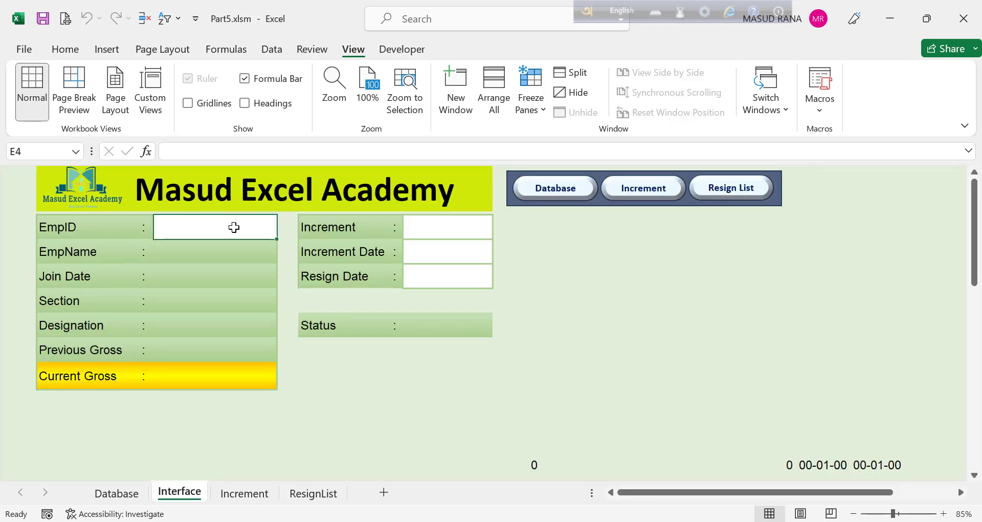
Enter a third employee's ID in the EmpID field of the Interface form
text(6000)
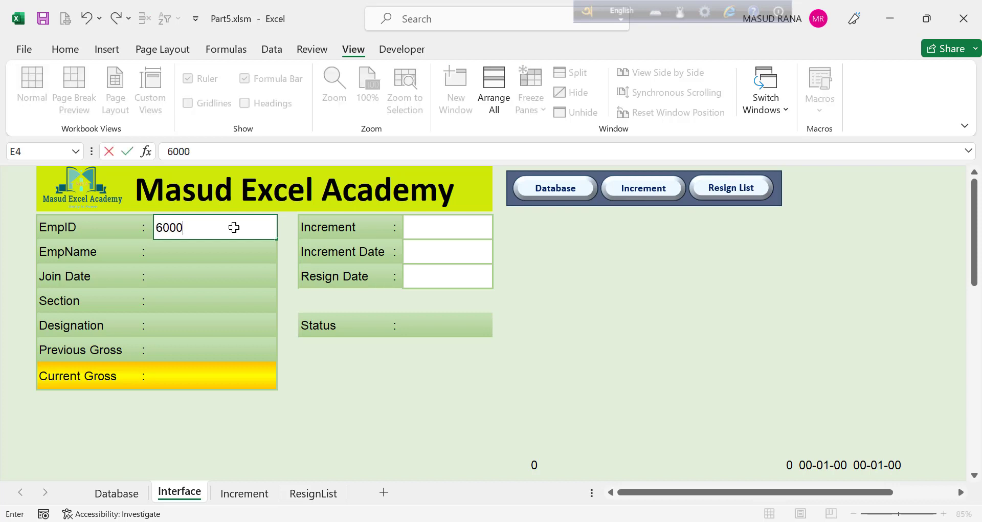
text(03)
key(Return)
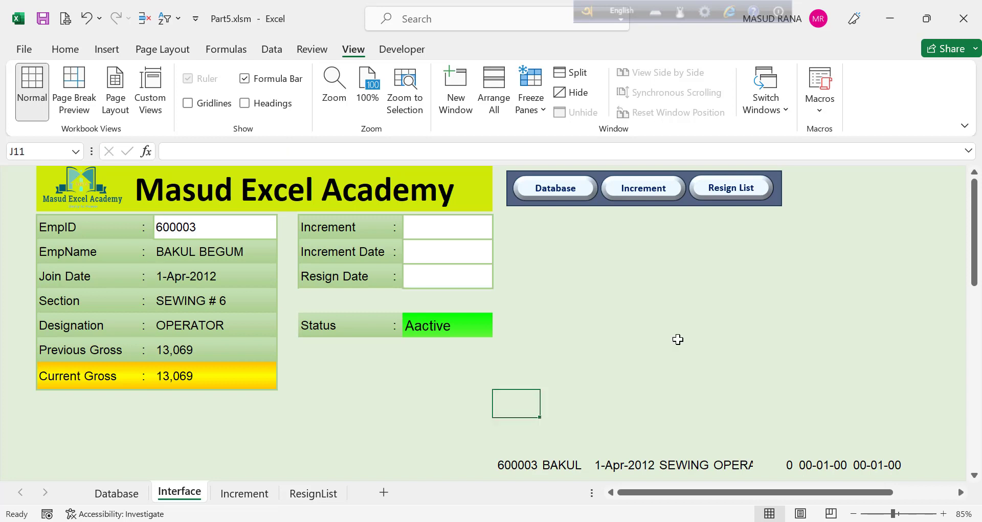
Start recording a new macro named Resign, stored in this workbook
click(820, 105)
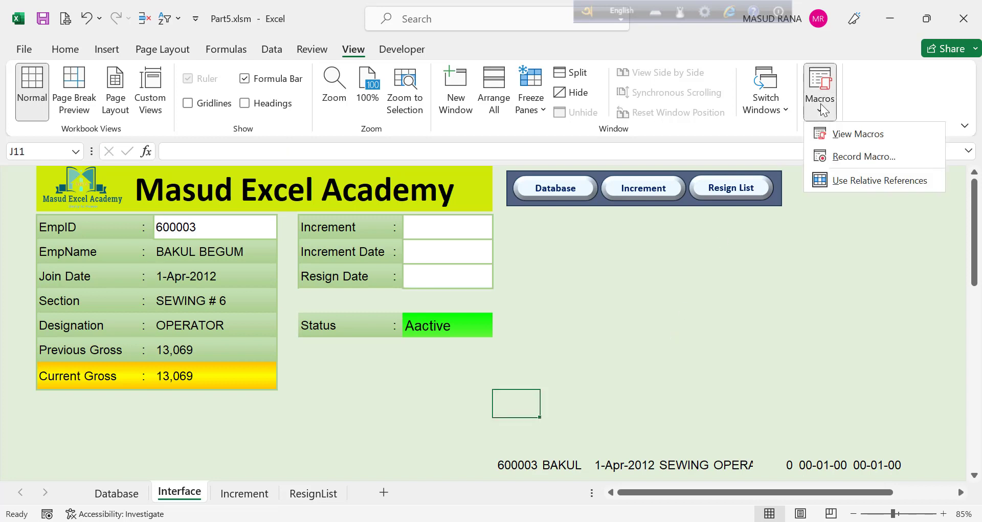
click(844, 161)
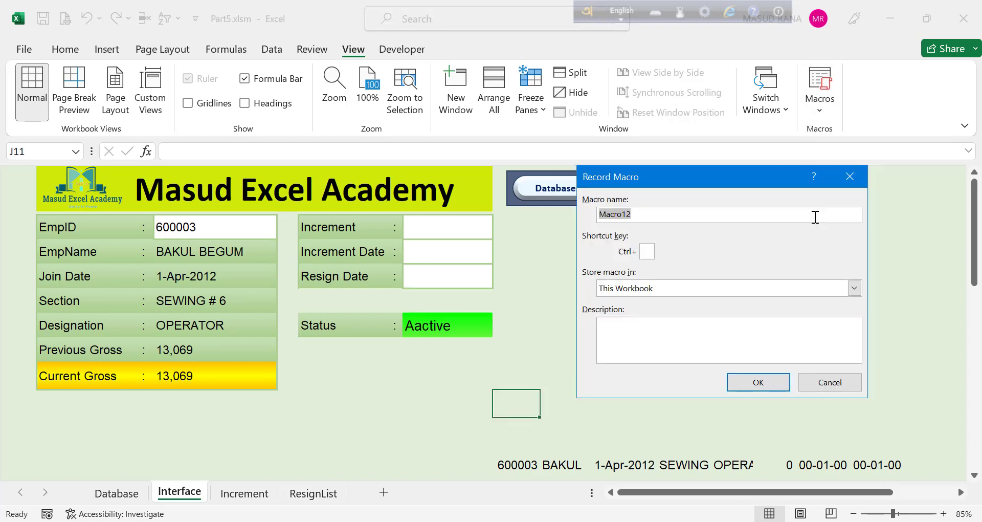
text(Resign)
click(760, 382)
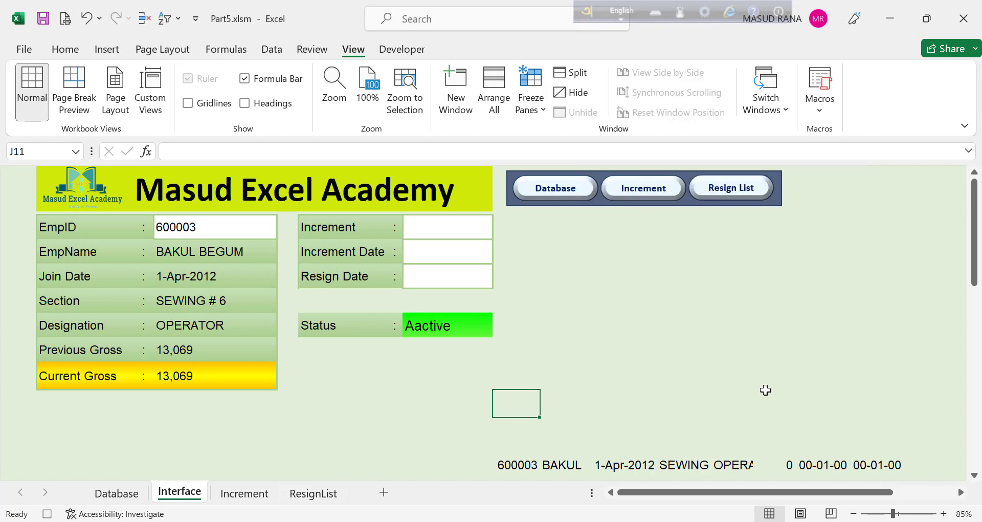
Copy the helper-row cells J14:N14 together with the resign date cell Q14 on the Interface sheet
click(537, 465)
drag(541, 465, 738, 466)
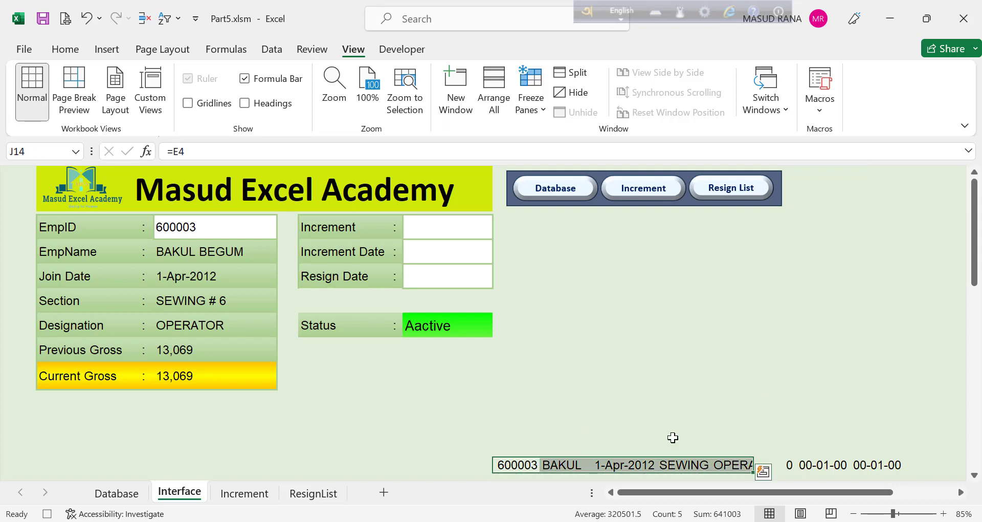
ctrl+click(878, 464)
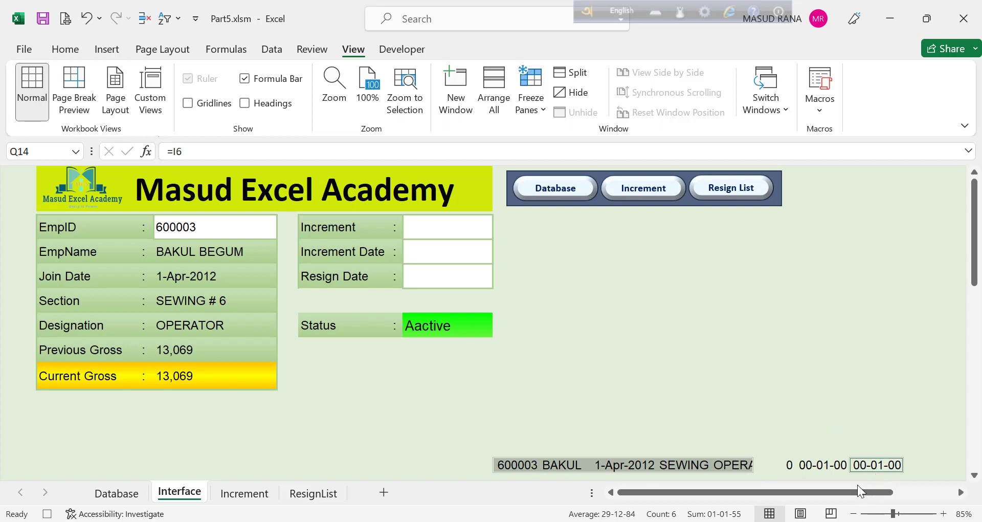
key(ctrl+c)
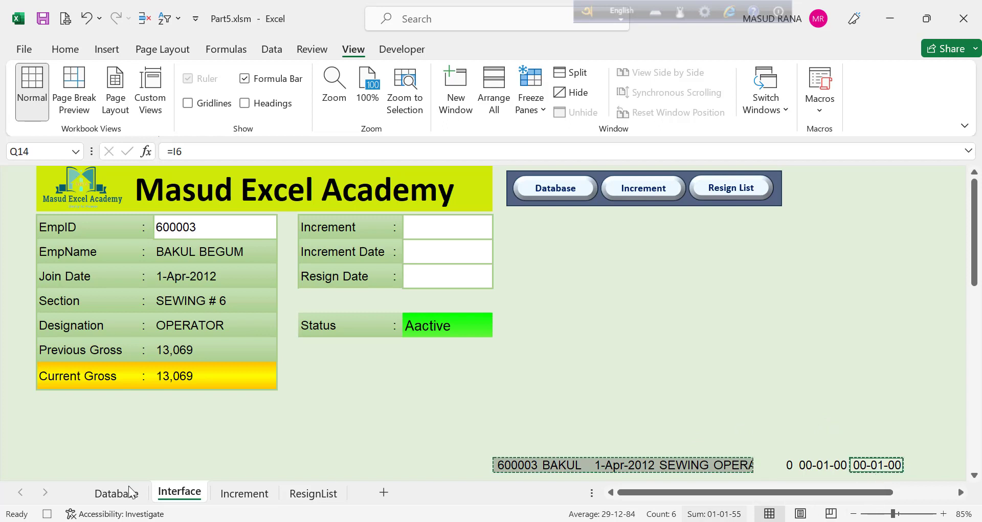
Select cell G1 on the ResignList sheet and toggle Use Relative References for the macro recording
click(313, 493)
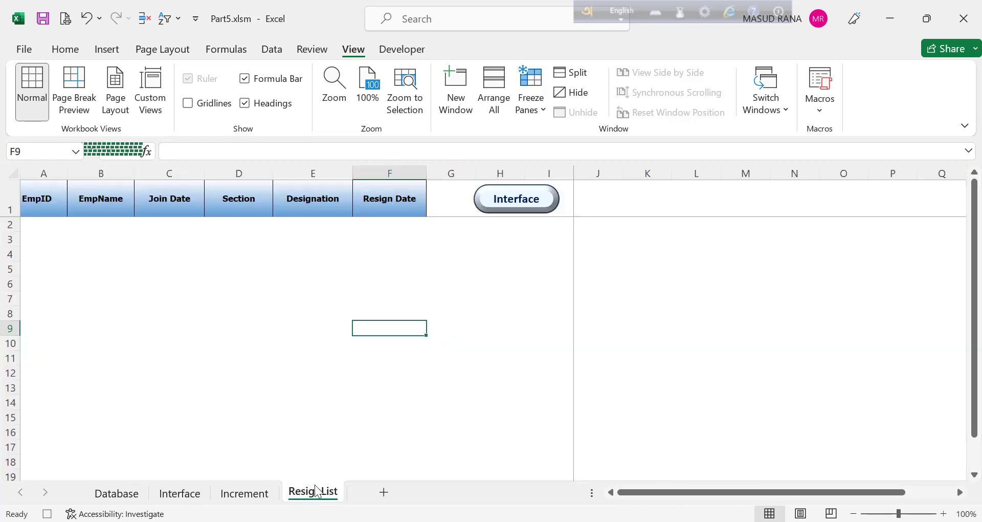
click(445, 200)
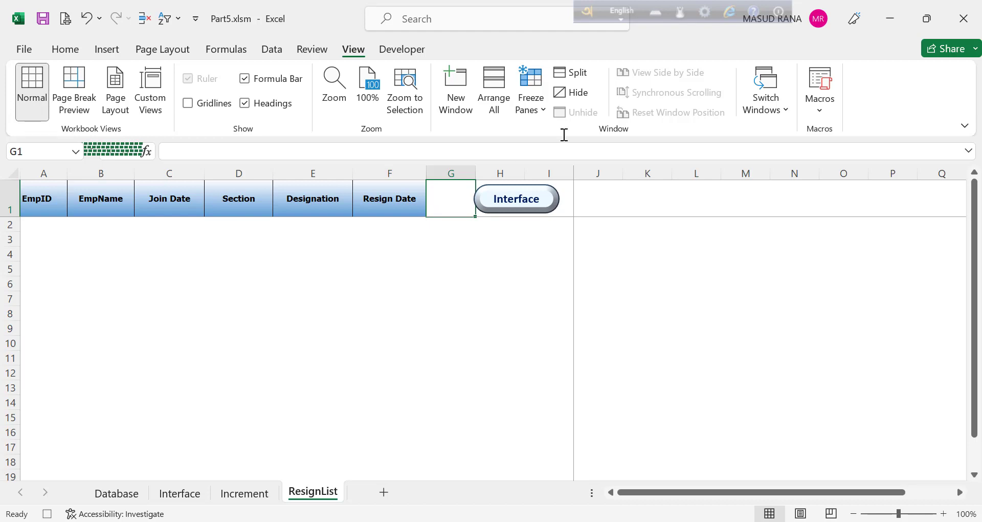
click(820, 103)
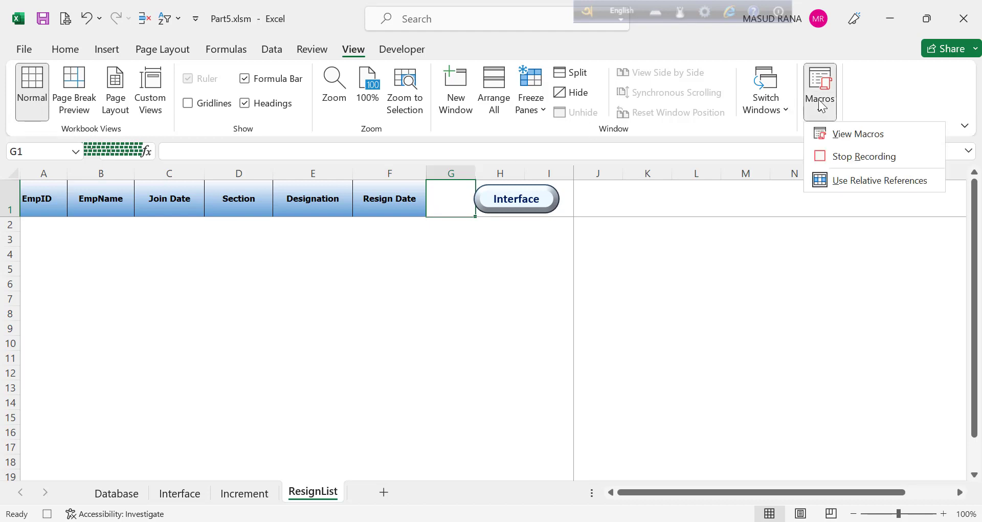
click(861, 187)
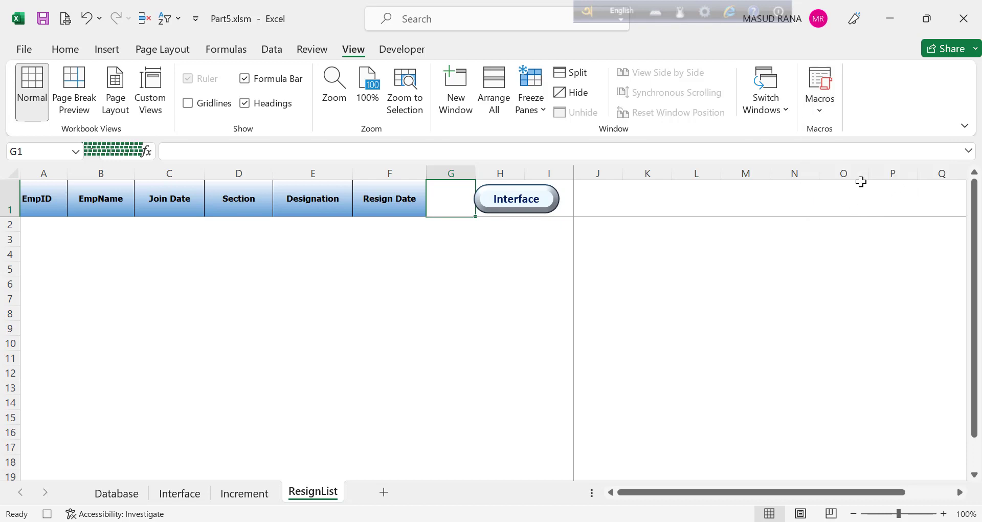
Go to the first empty row under the EmpID header and paste the copied employee record there as values
double_click(469, 217)
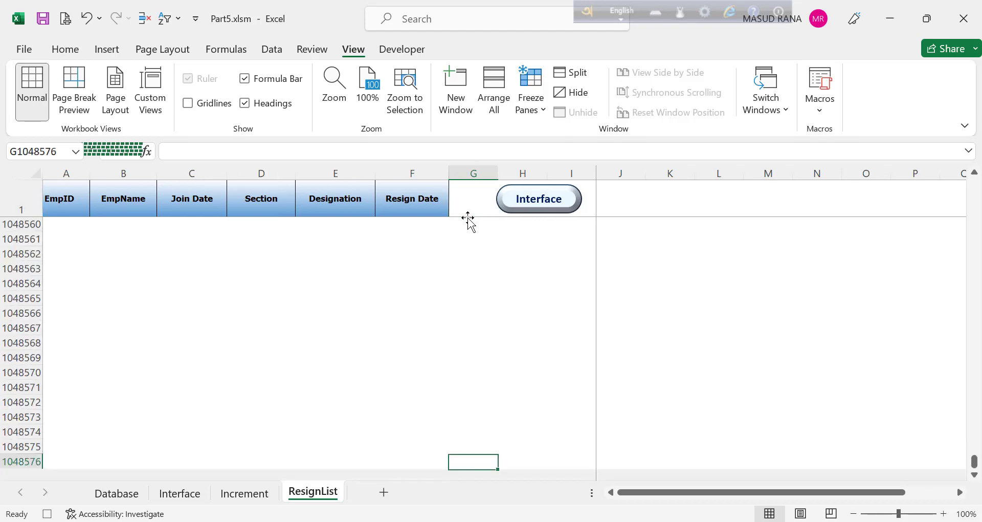
key(ctrl+Left)
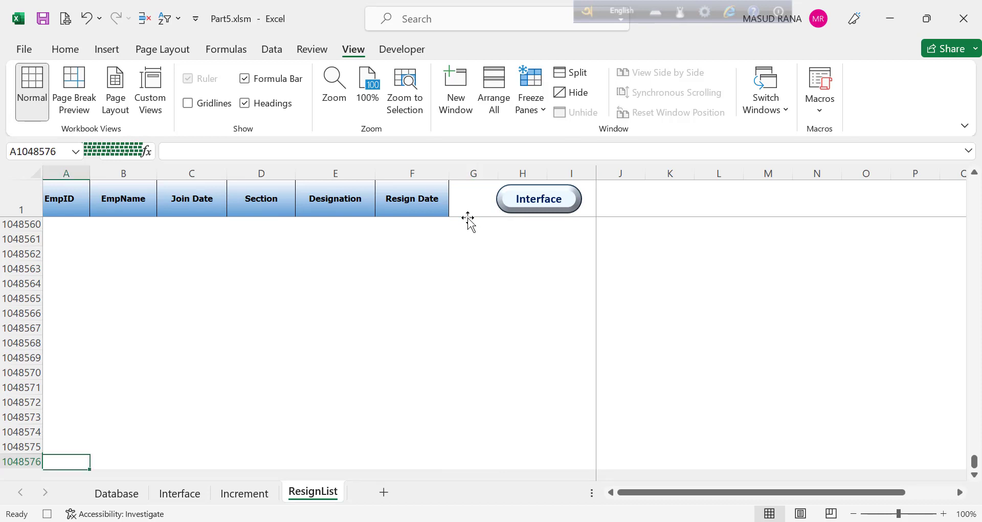
key(ctrl+Up)
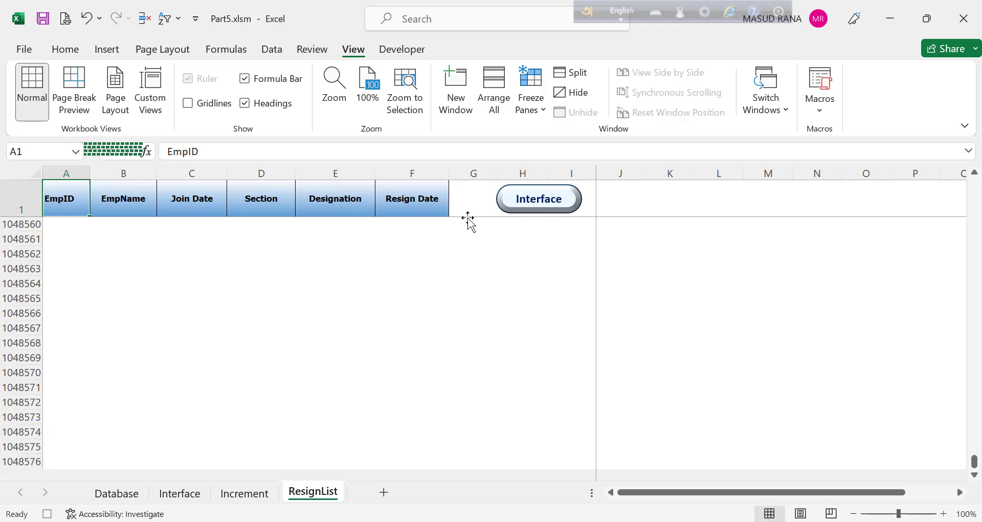
key(Down)
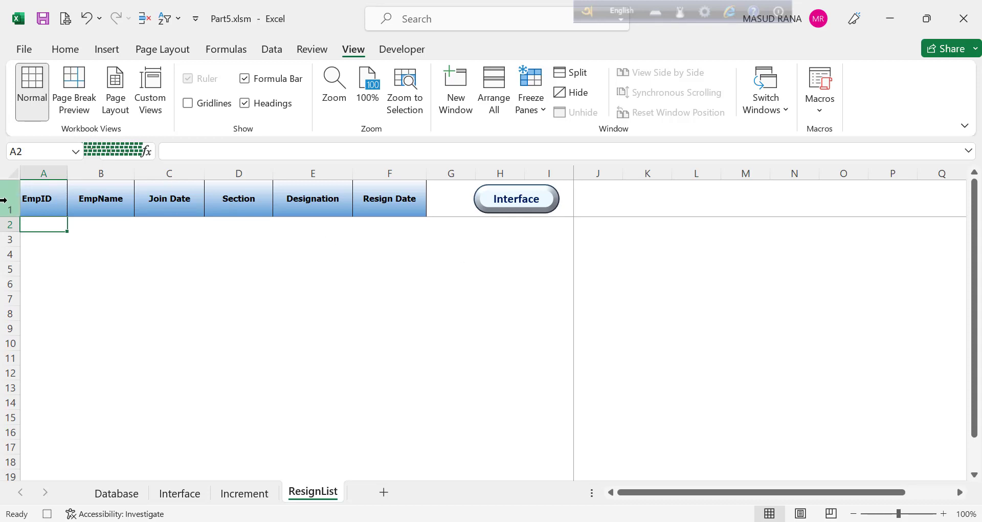
right_click(43, 227)
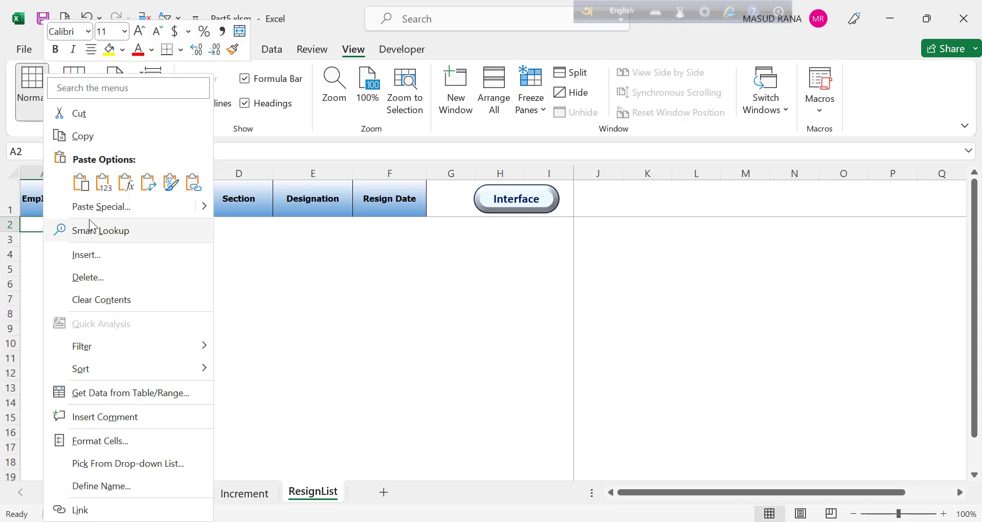
click(106, 192)
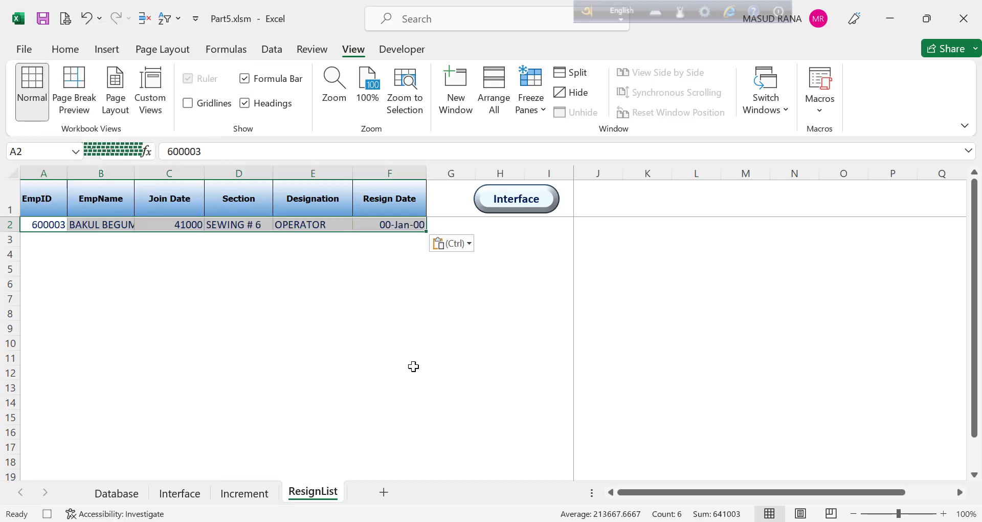
click(447, 223)
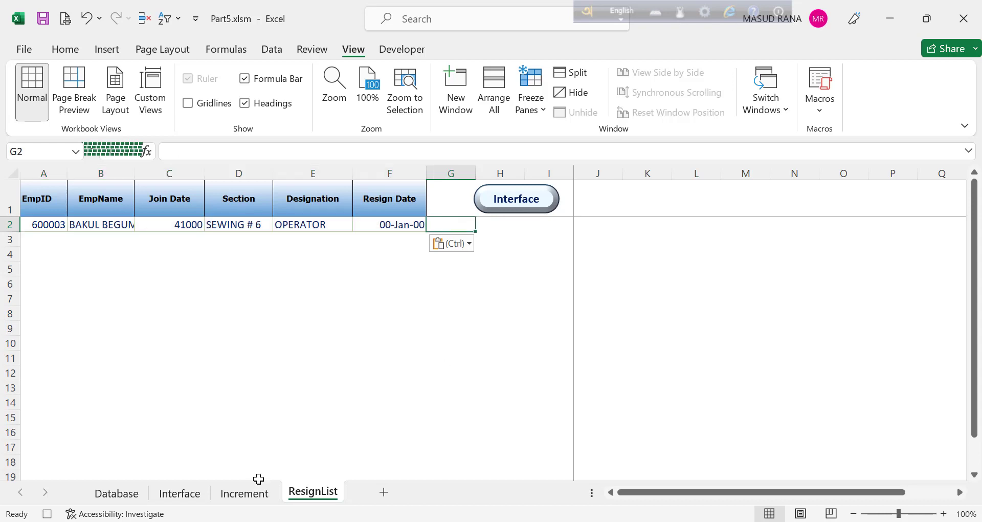
Return to the Interface sheet and clear the Resign Date and EmpID fields
click(247, 496)
click(193, 497)
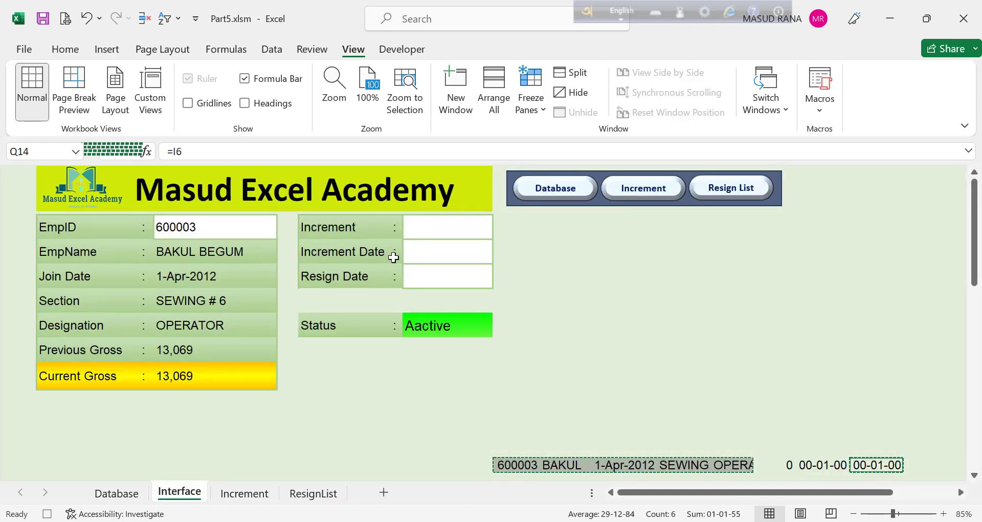
click(435, 275)
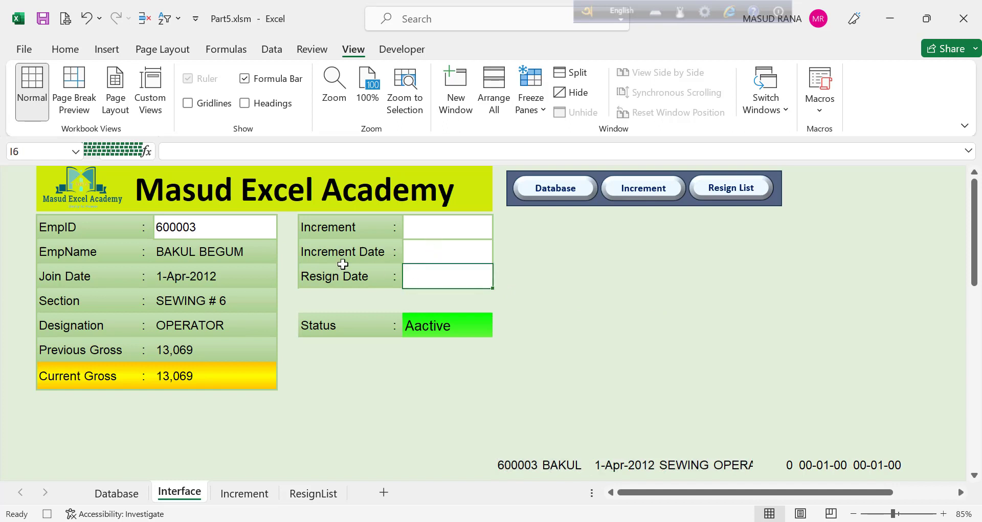
click(208, 230)
key(Delete)
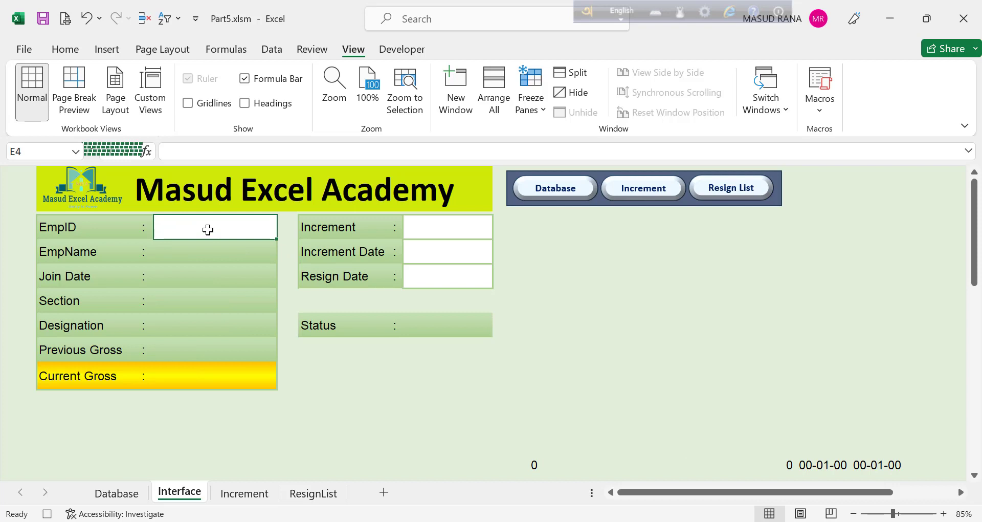
Stop recording the macro and save the workbook
click(820, 106)
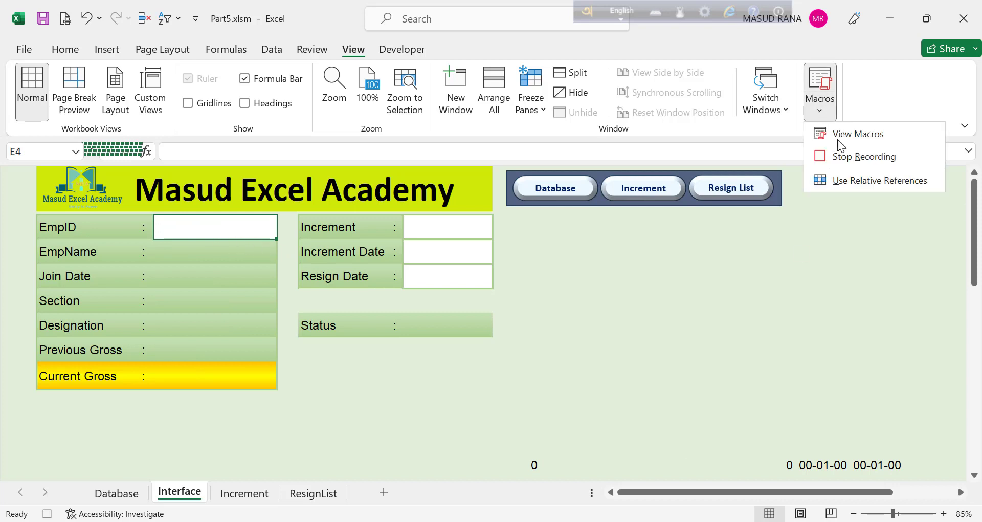
click(850, 160)
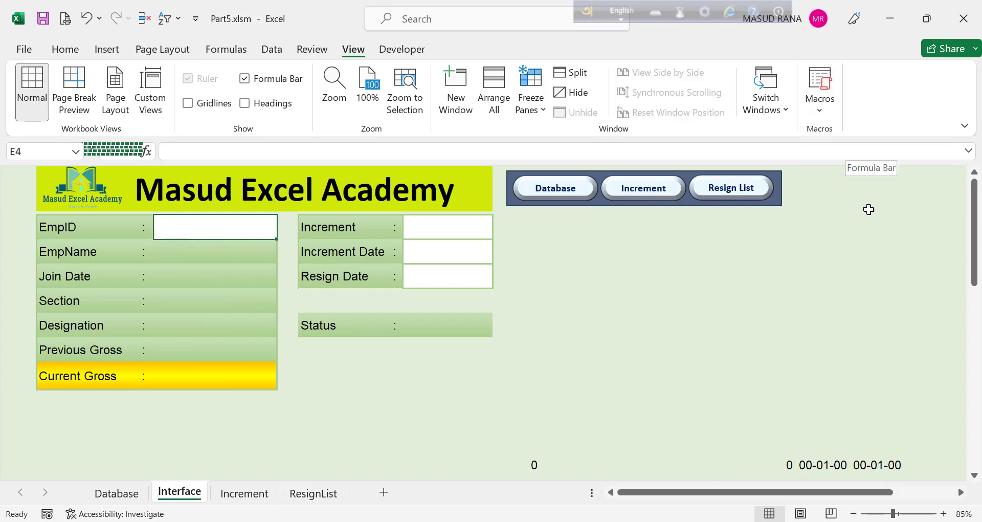
click(43, 19)
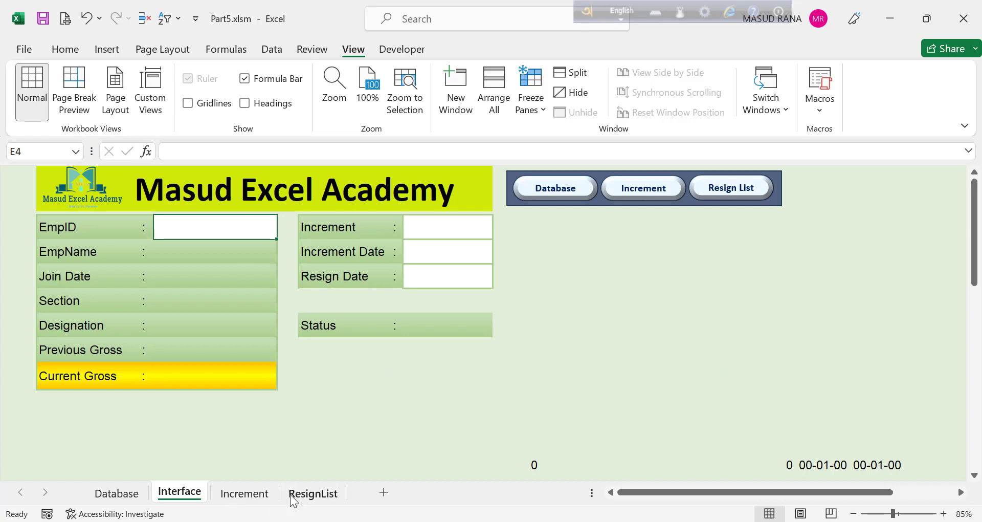
Clear the test record in A2:F2 on the ResignList sheet
click(313, 494)
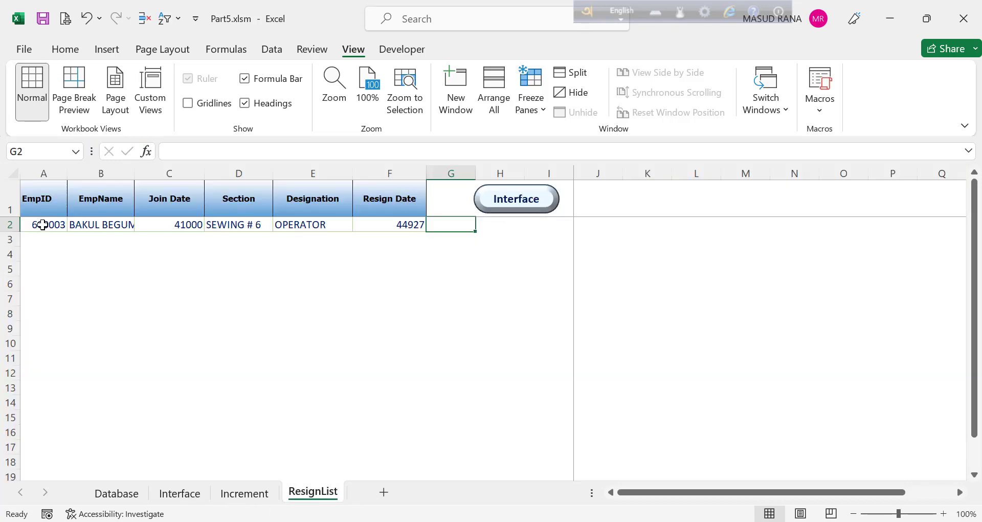
drag(42, 226, 388, 233)
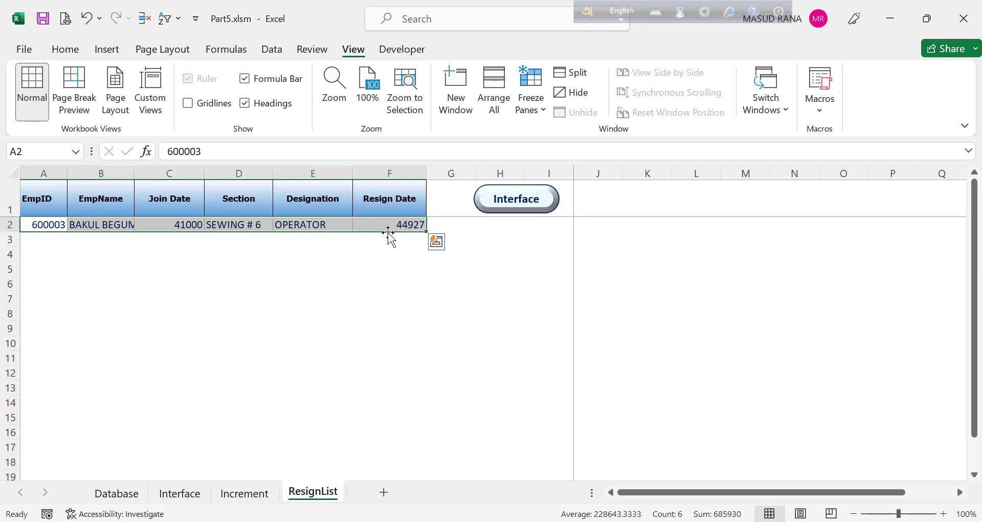
key(Delete)
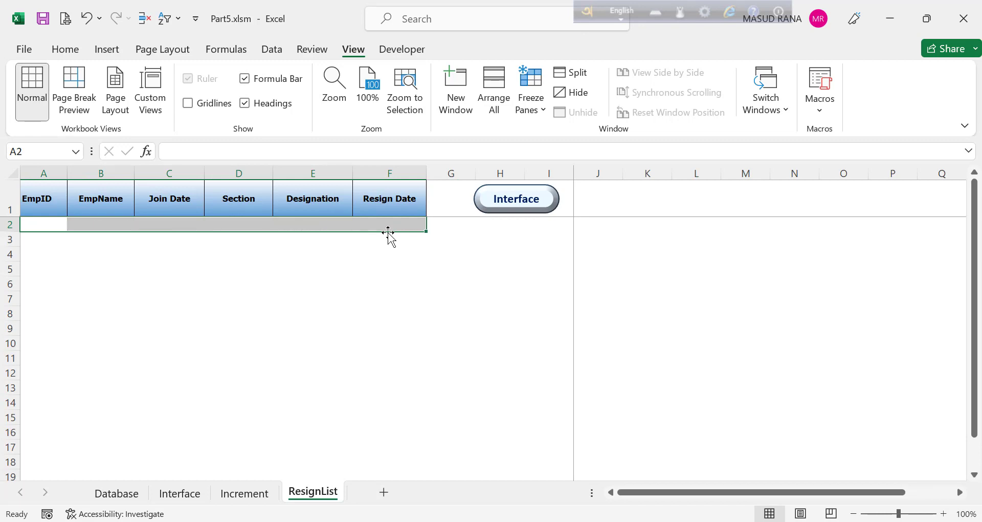
Format the Resign Date column F on the ResignList sheet as a Date of type 14-Mar-12
click(395, 169)
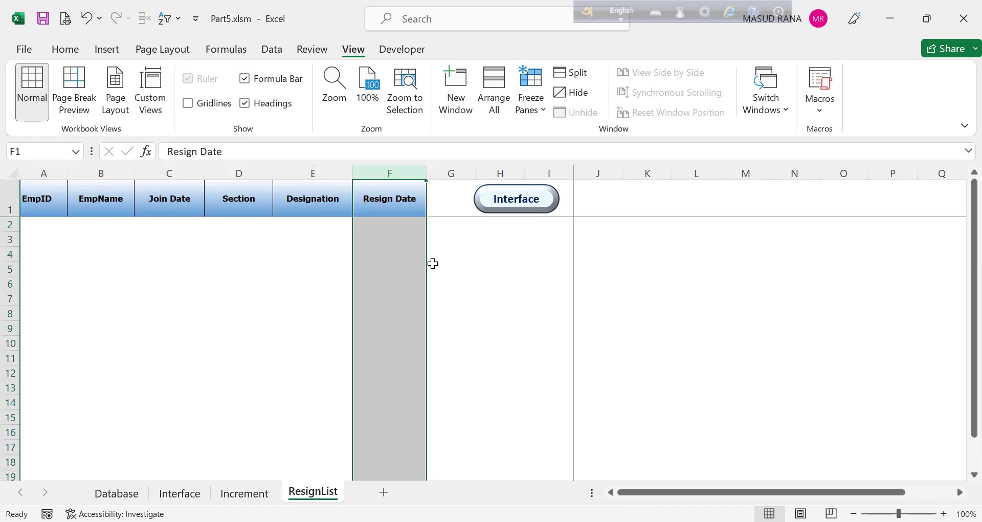
right_click(393, 262)
click(429, 443)
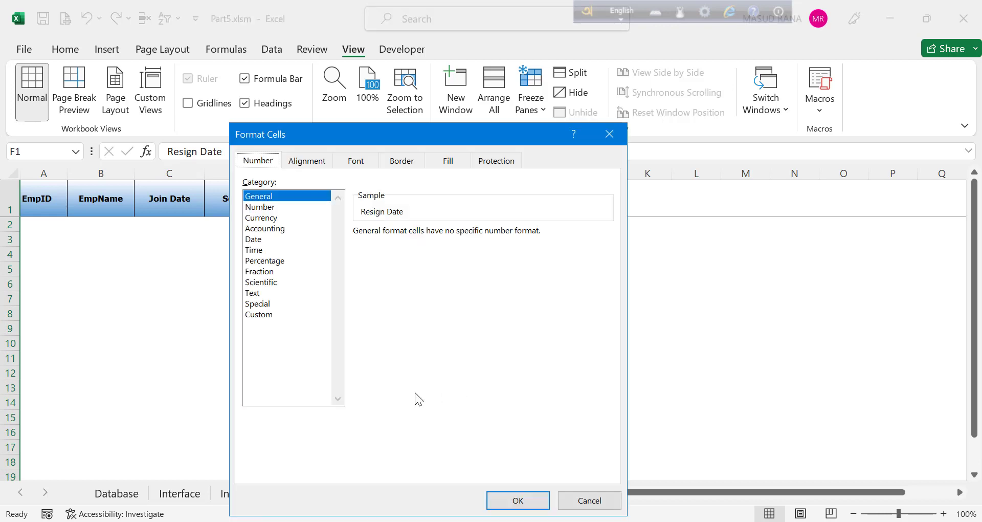
click(253, 239)
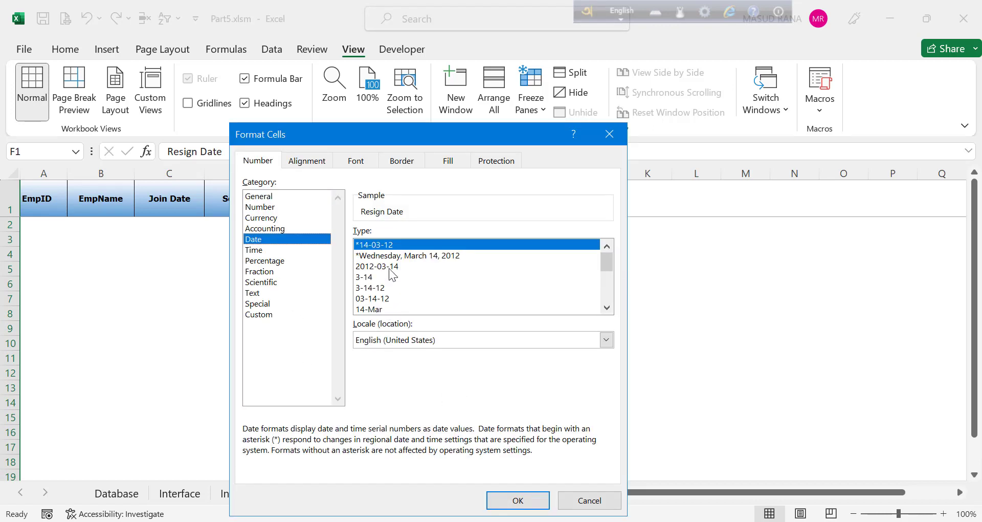
click(608, 307)
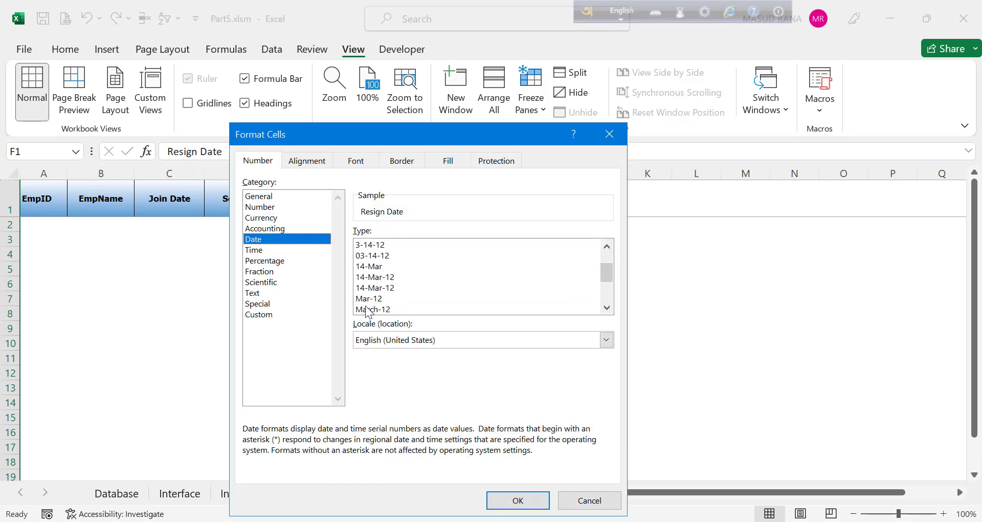
click(377, 288)
click(518, 500)
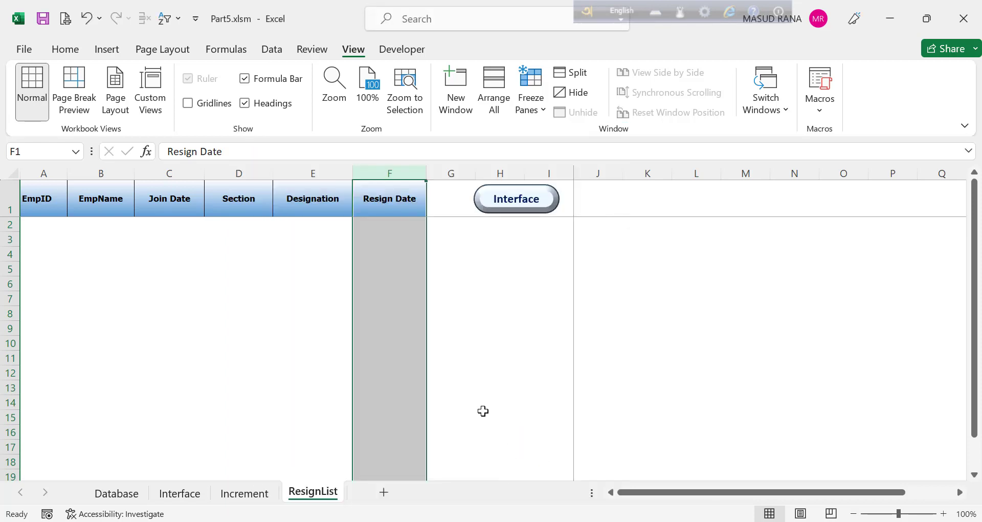
click(466, 345)
Fill in the employee's ID and a Resign Date of 1/2/23 on the Interface sheet
click(180, 493)
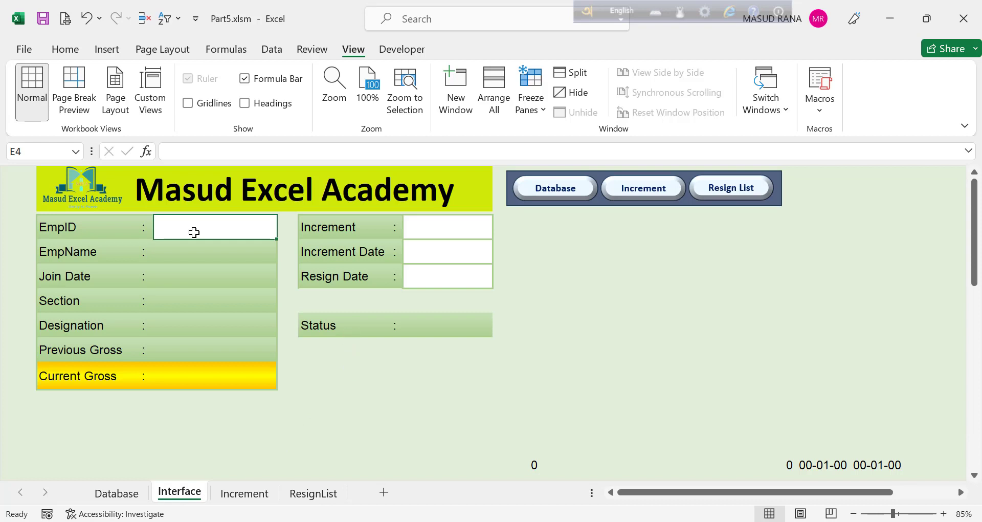
text(6)
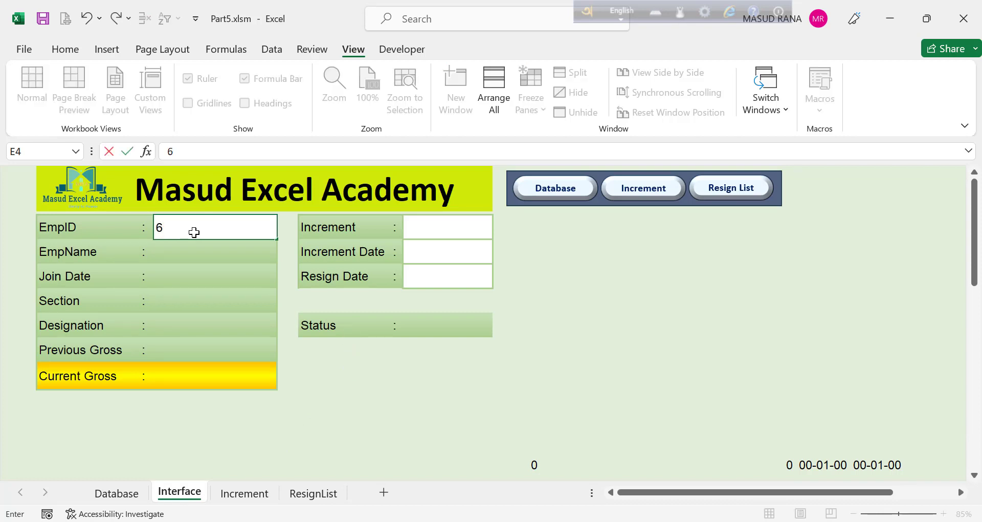
text(00003)
click(473, 275)
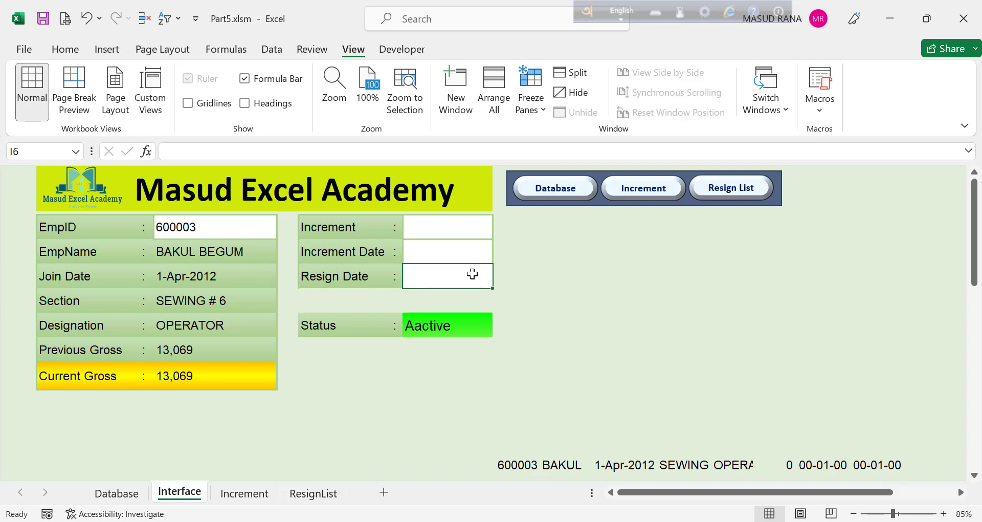
text(1/)
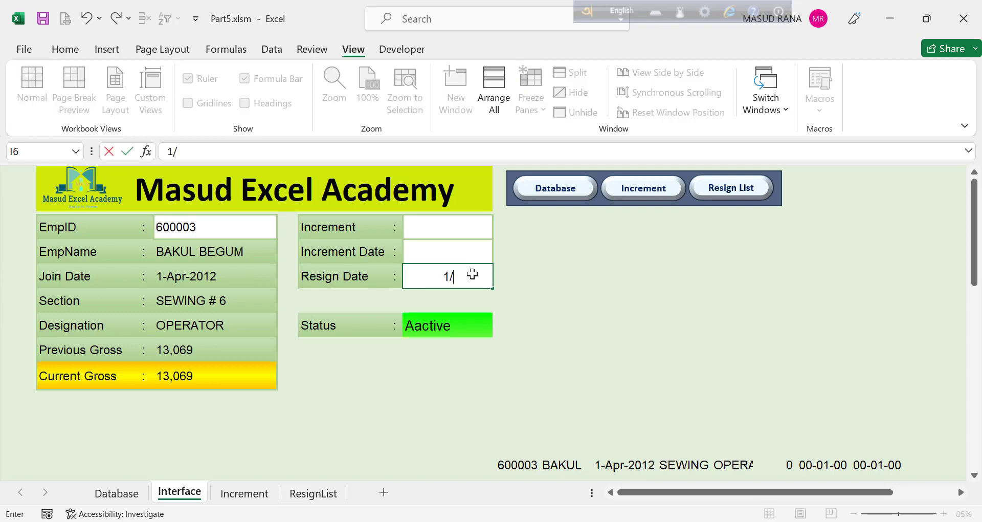
text(2/23)
key(Return)
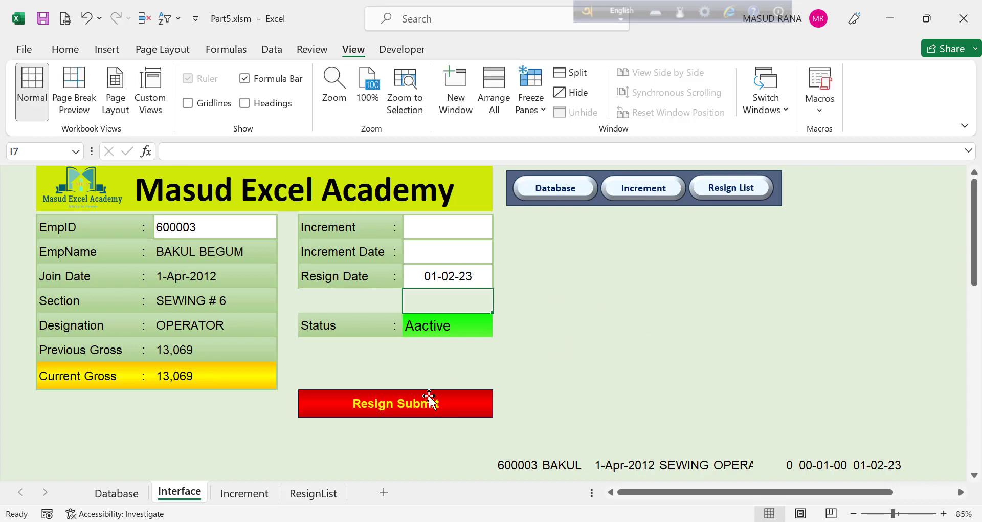
Assign the Resign macro to the Resign Submit shape on the Interface sheet
right_click(402, 398)
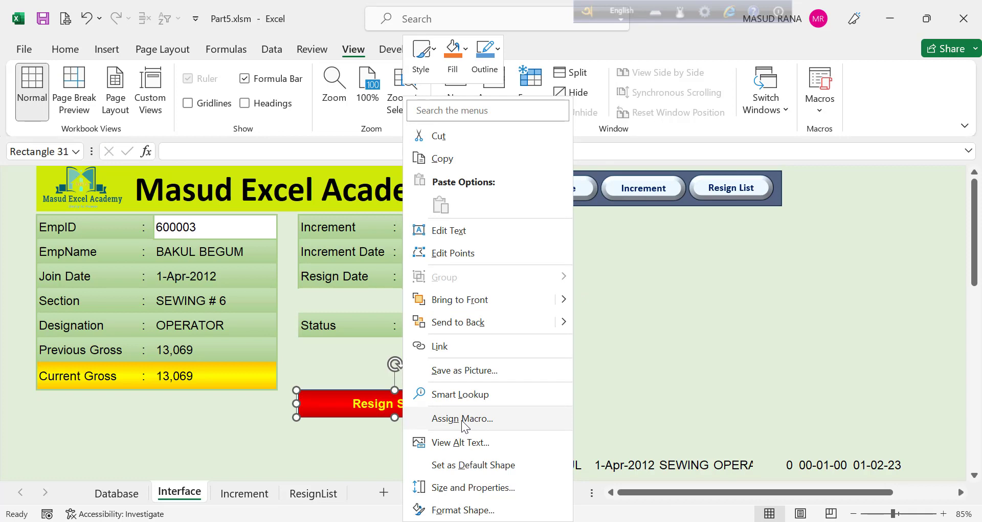
click(462, 418)
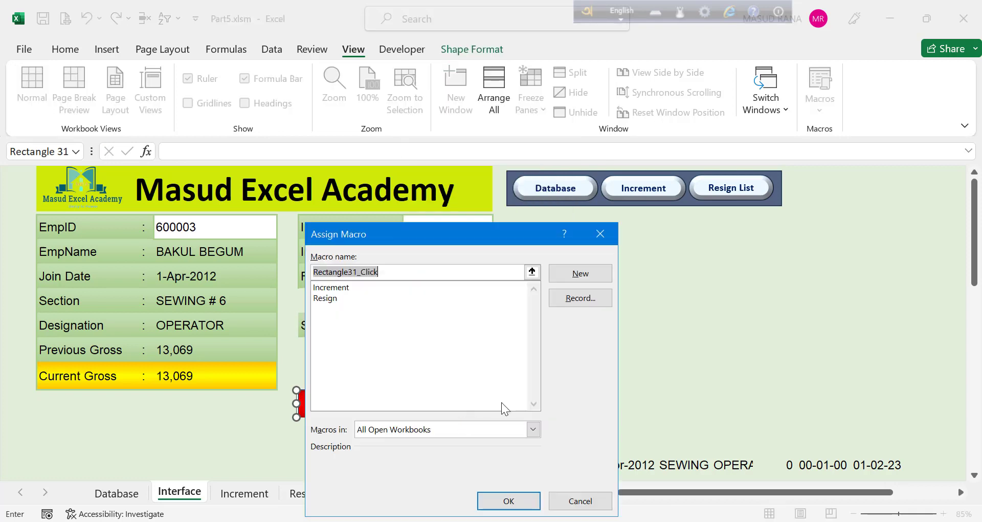
click(328, 299)
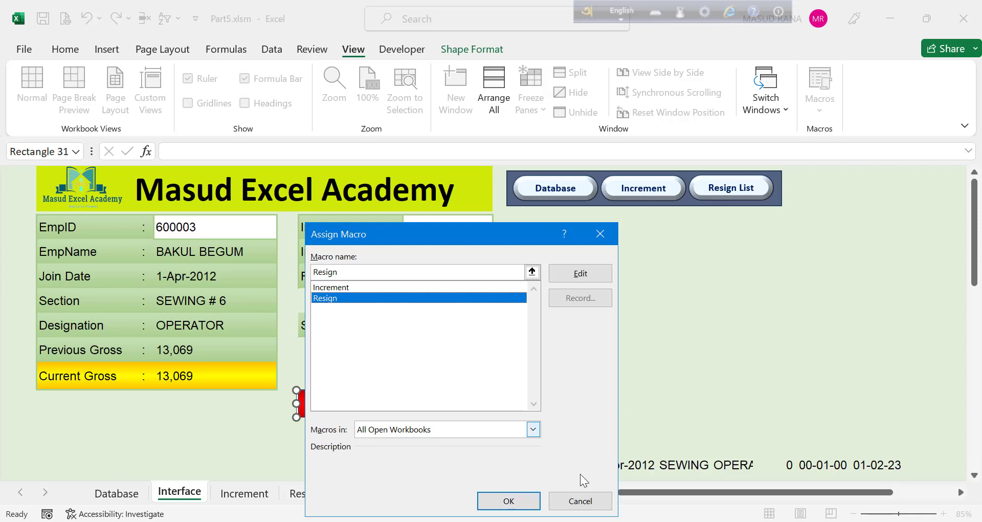
click(508, 501)
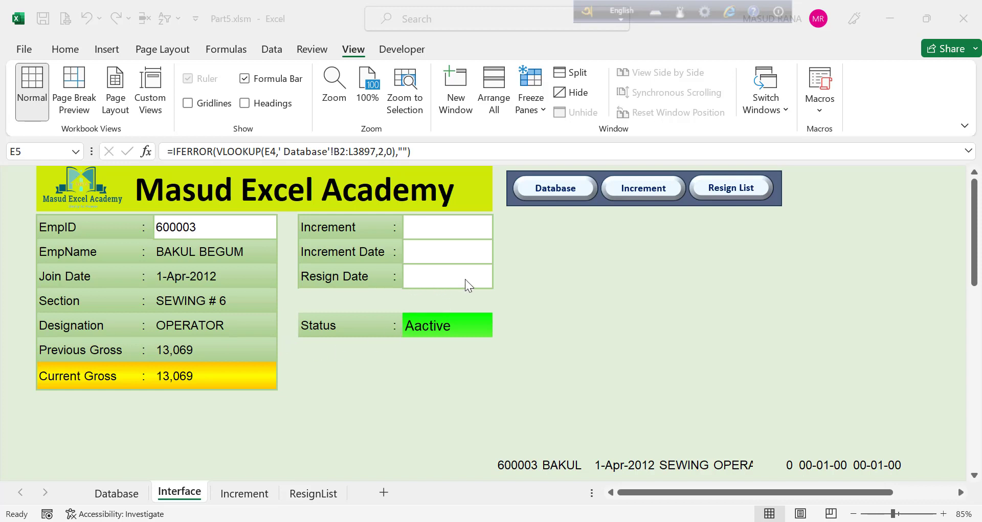
Enter 1/8/23 as the Resign Date on the Interface sheet and submit the resignation
click(448, 274)
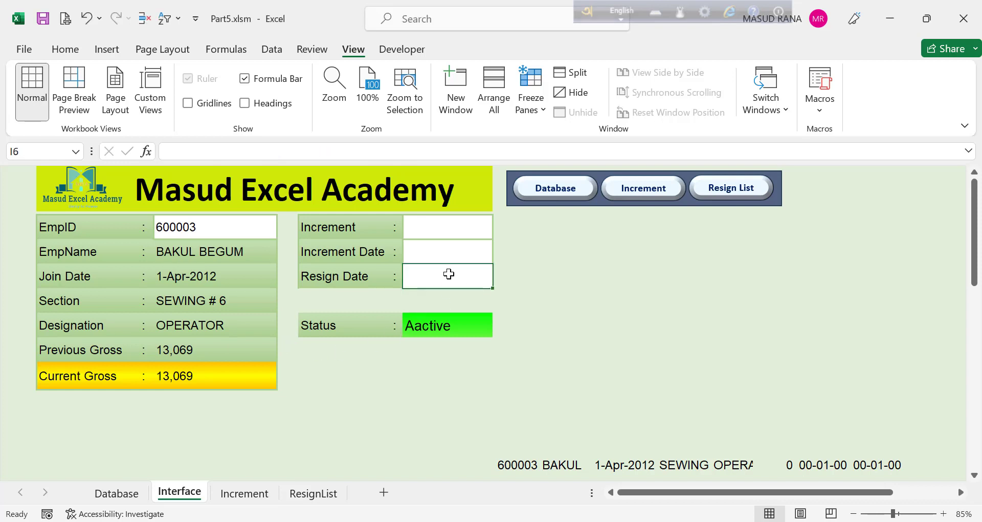
click(307, 494)
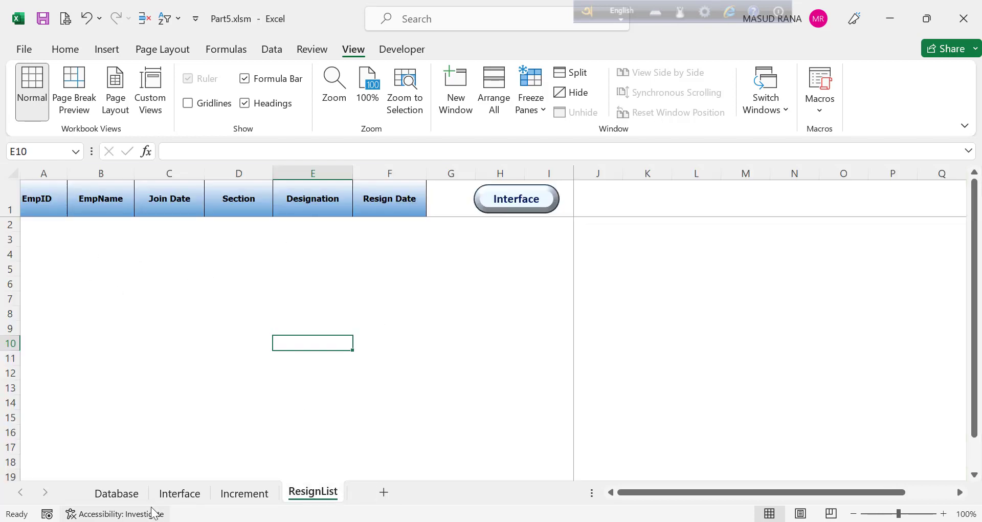
click(180, 494)
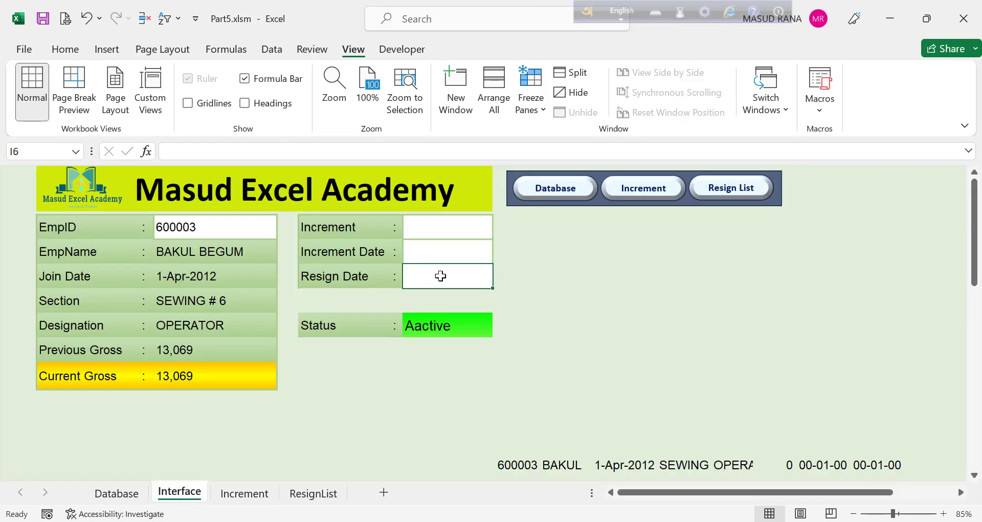
text(1/)
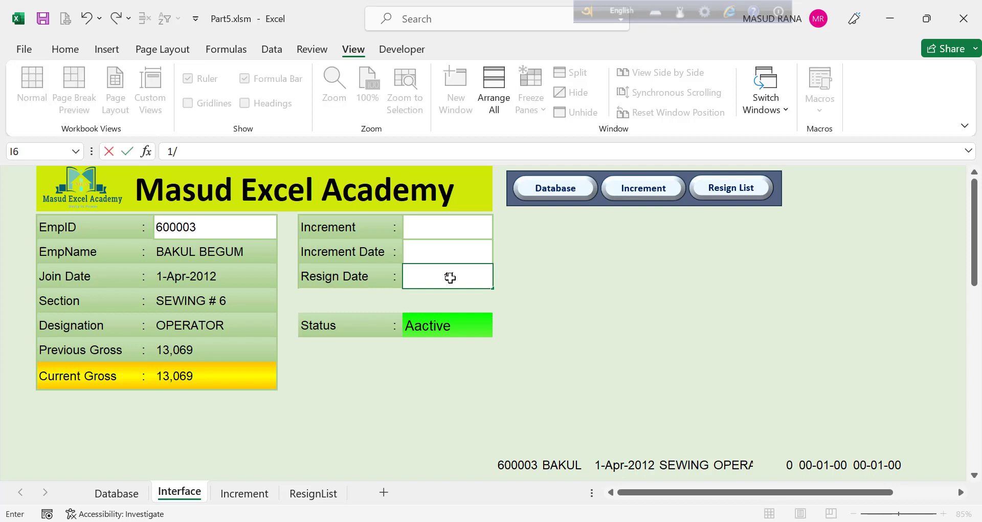
text(12/23)
drag(449, 277, 439, 277)
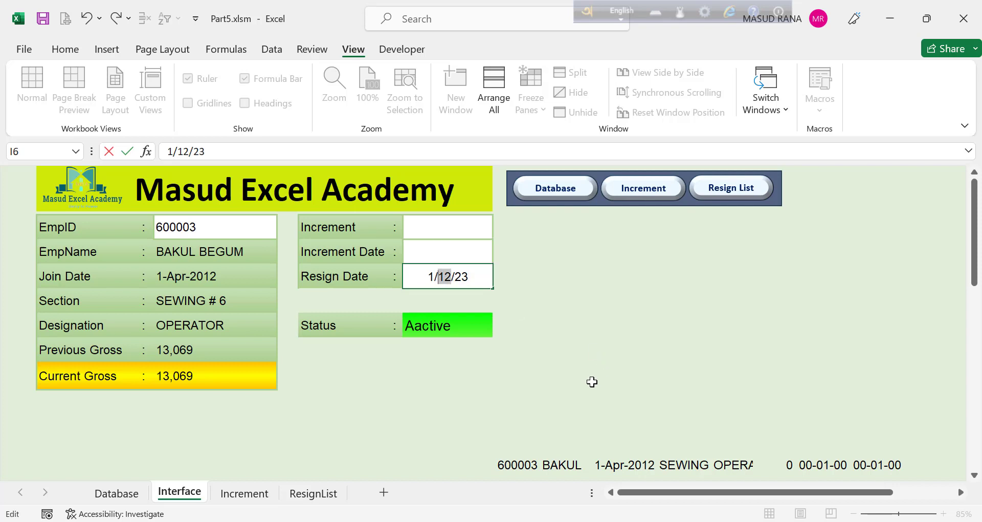
text(8)
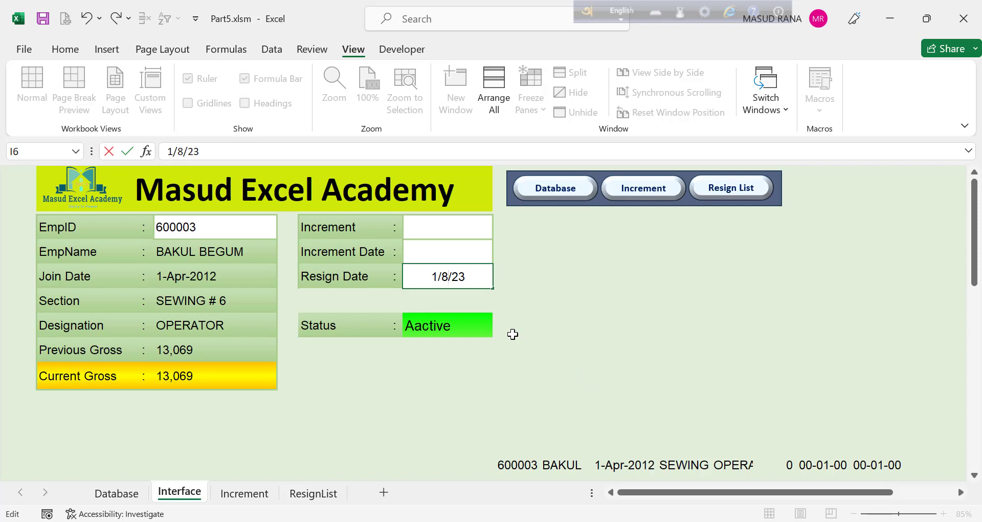
click(451, 238)
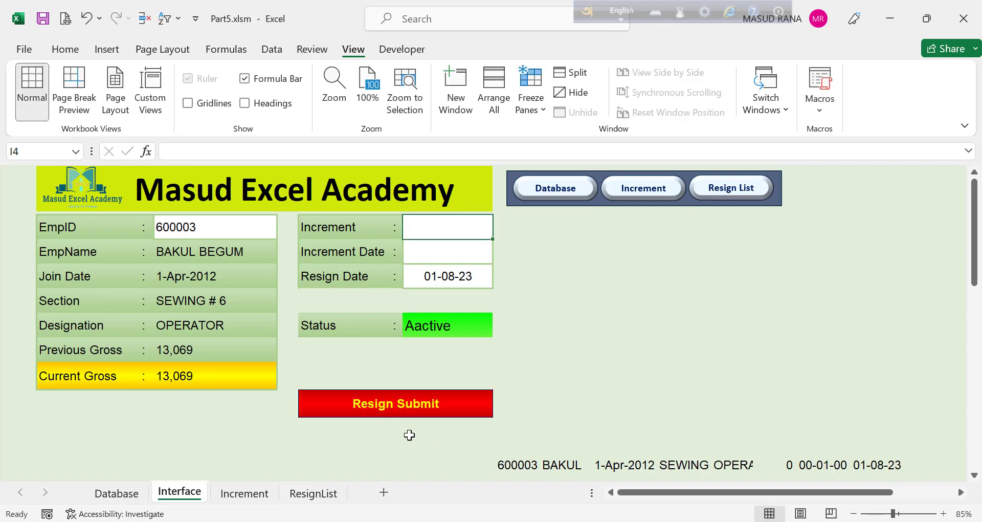
click(429, 415)
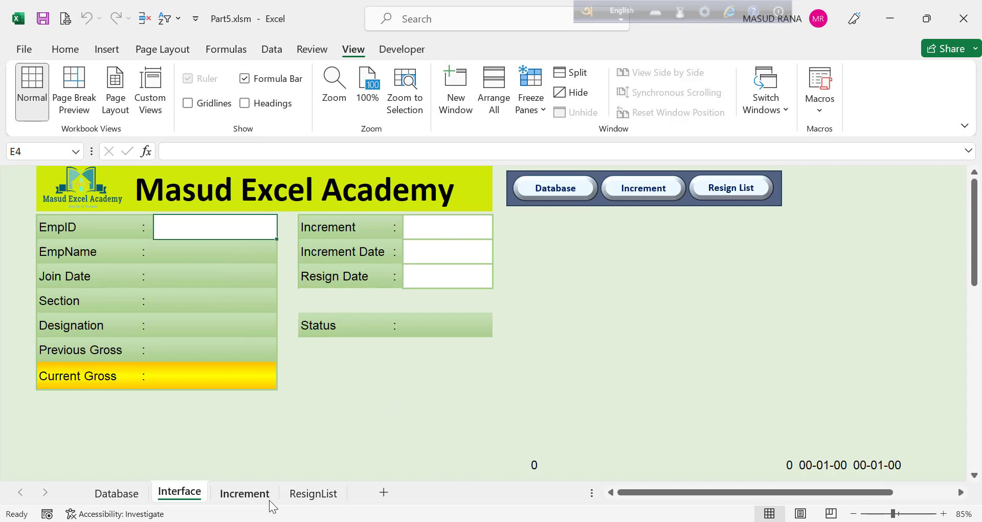
Check the submitted record in row 2 of the ResignList sheet and return to the Interface sheet
click(313, 493)
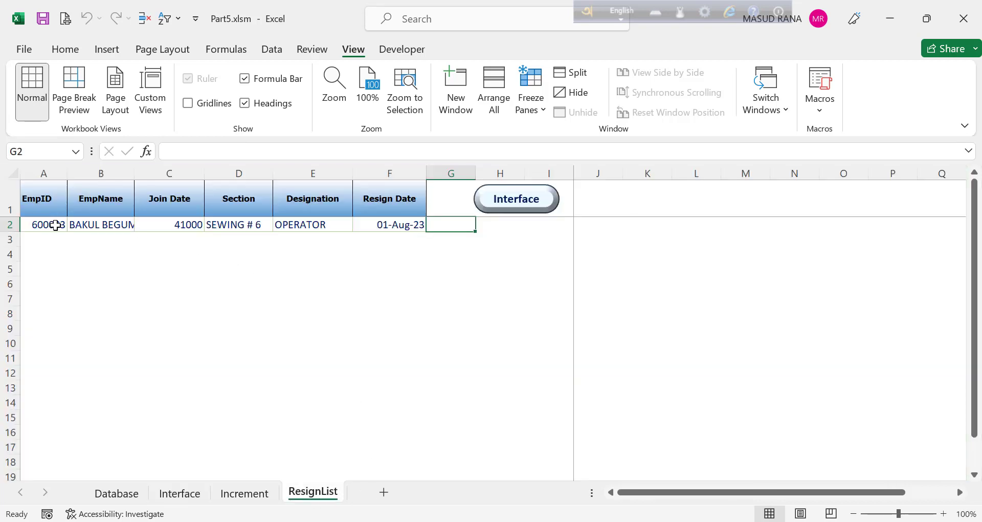
drag(53, 224, 417, 239)
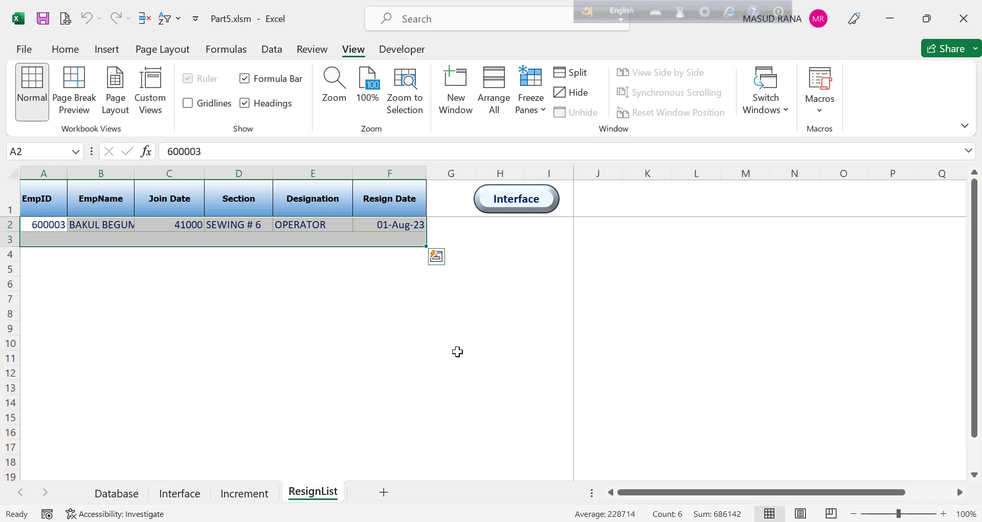
click(529, 204)
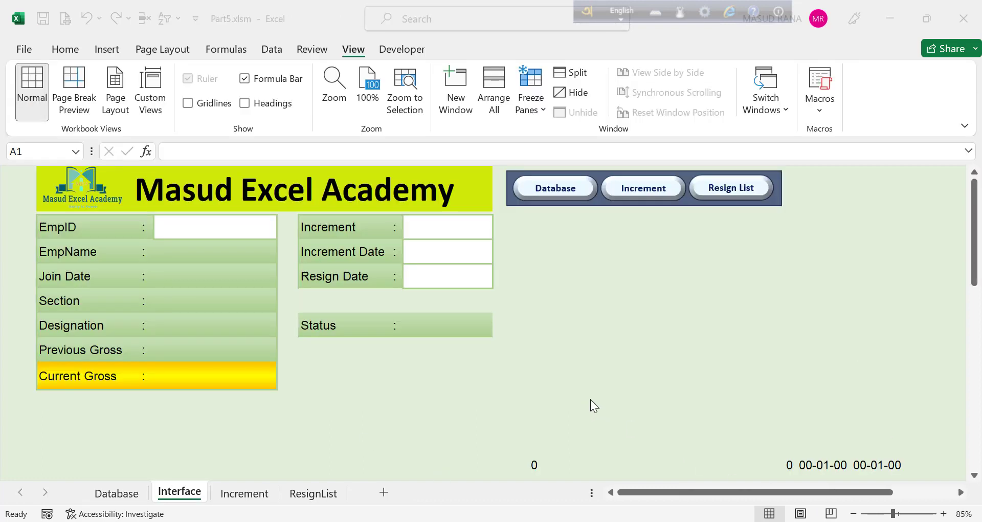
Fill in another employee's ID with an Increment of 4000 and Increment Date of 1/7/23, and run the Increment Update
click(204, 229)
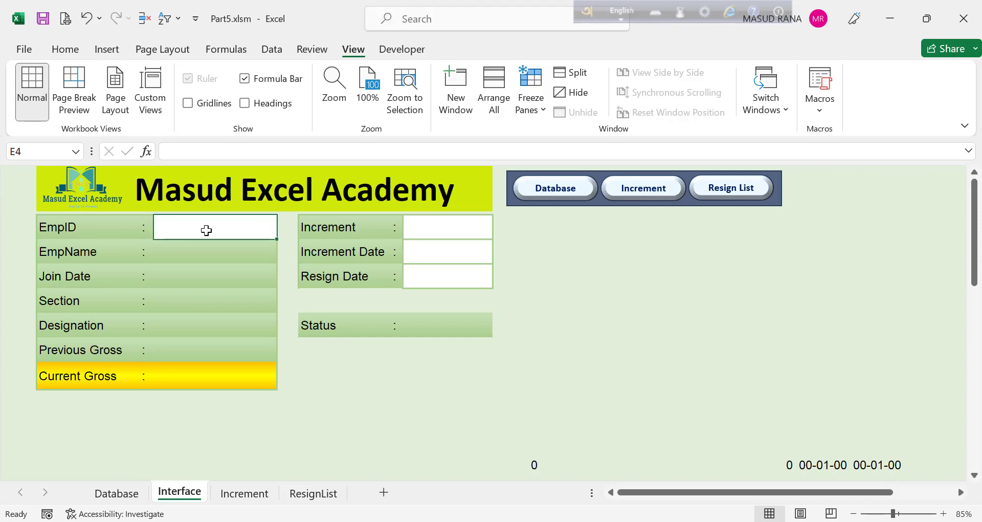
text(6000)
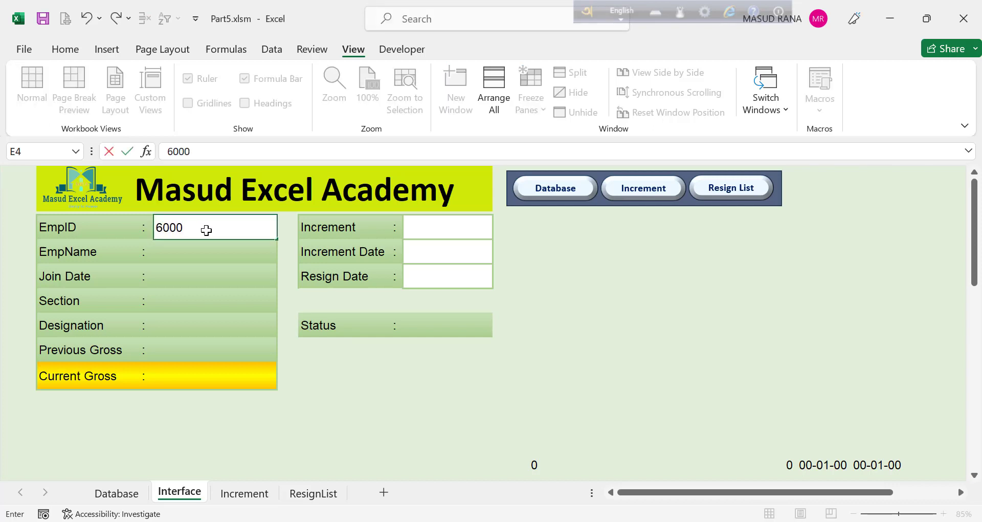
text(01)
click(425, 229)
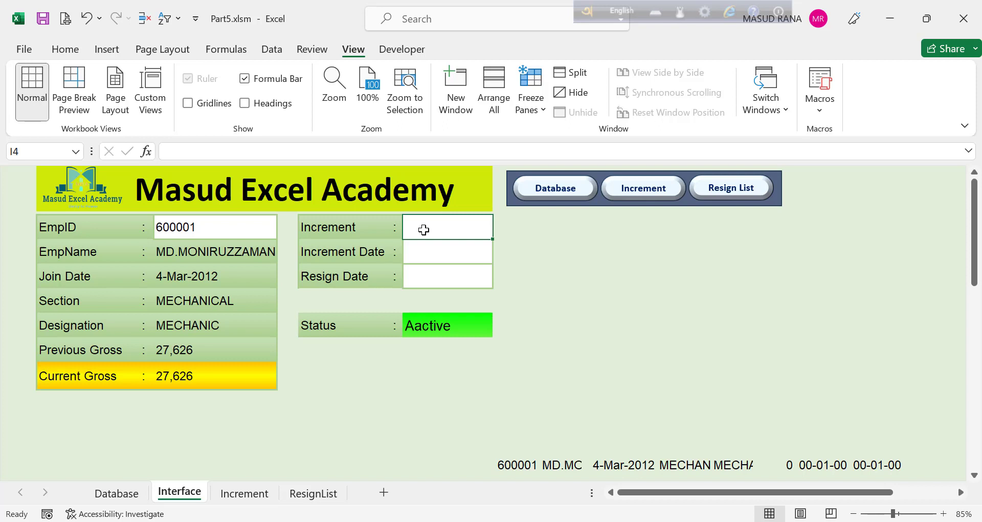
text(4000)
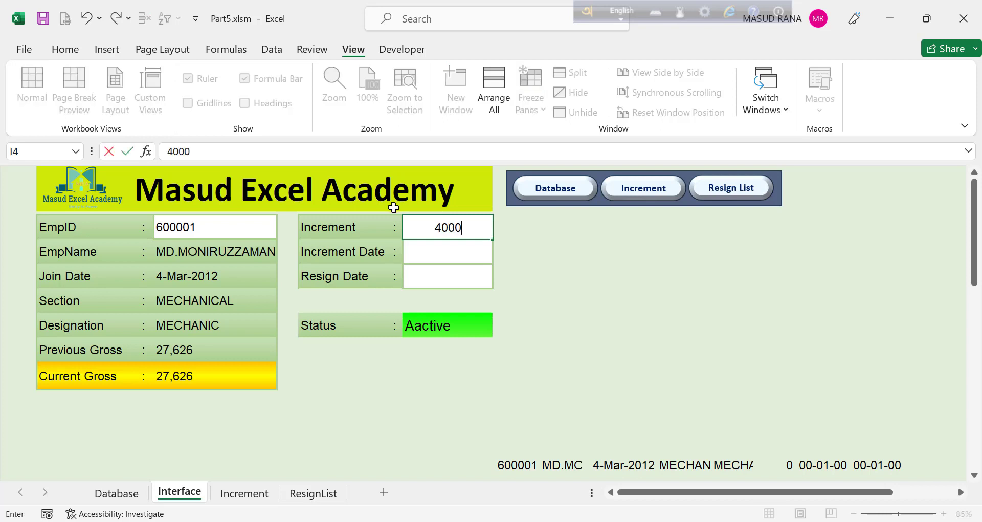
click(455, 256)
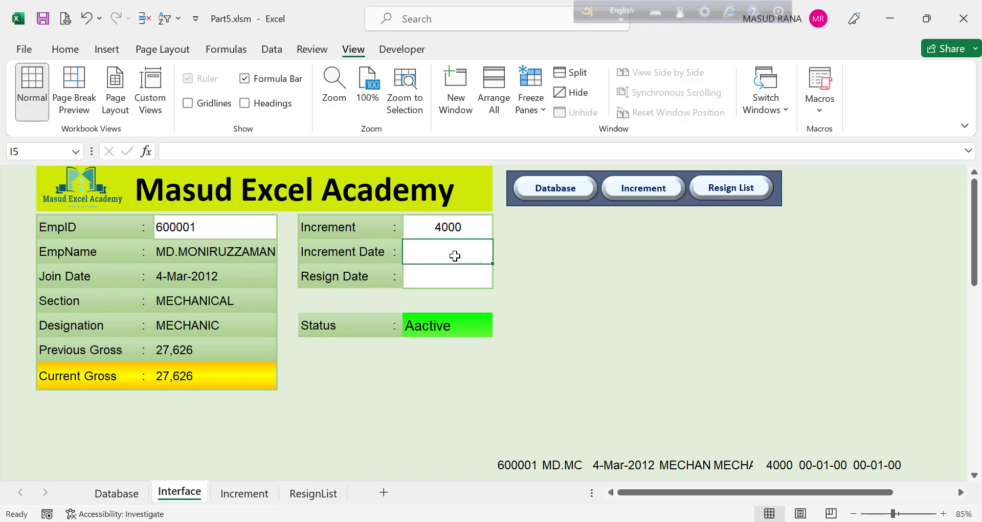
text(1)
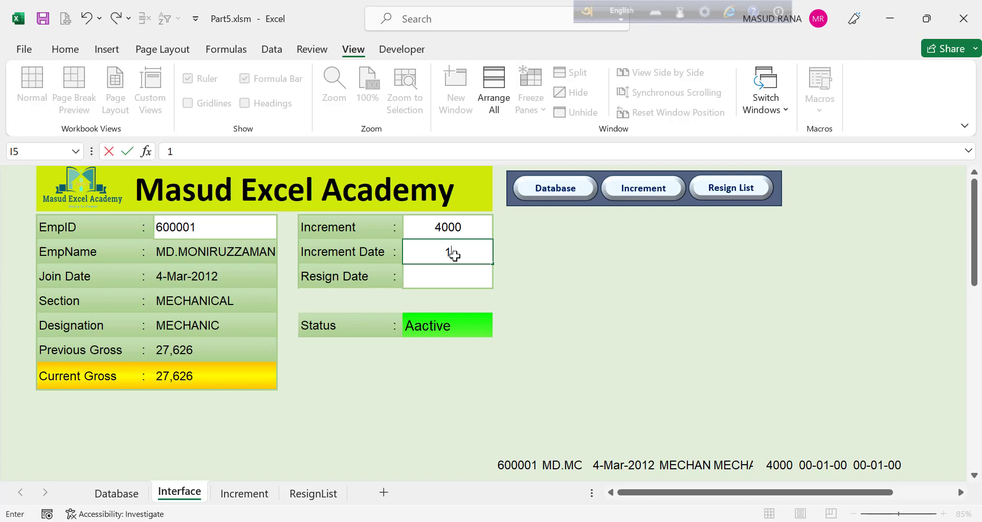
text(/7/23)
key(Return)
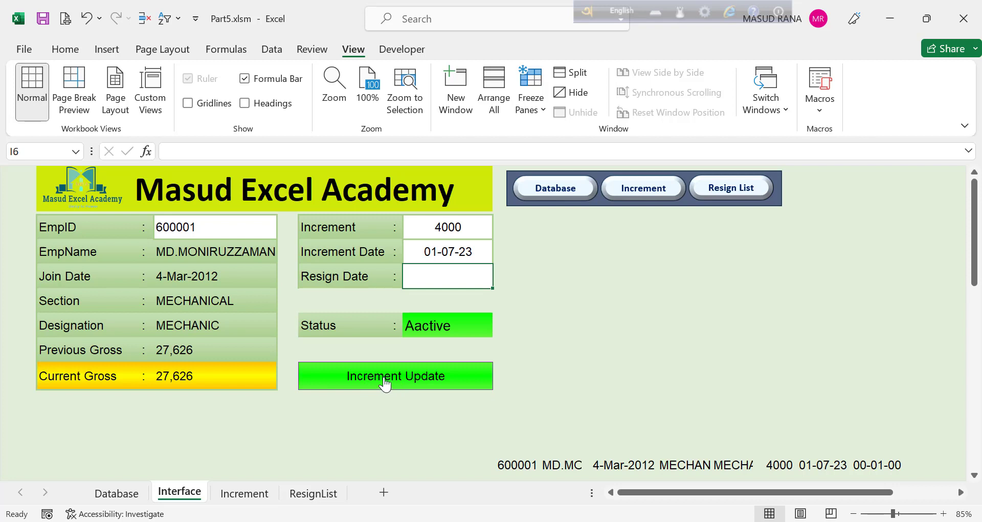
click(414, 382)
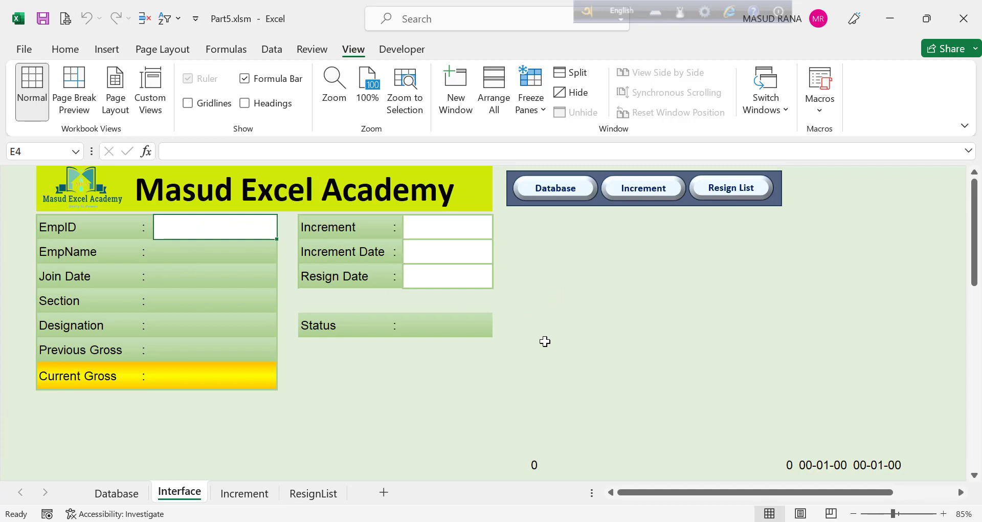
Check the Increment sheet and re-enter the same employee's ID in the EmpID field of the Interface sheet
click(639, 193)
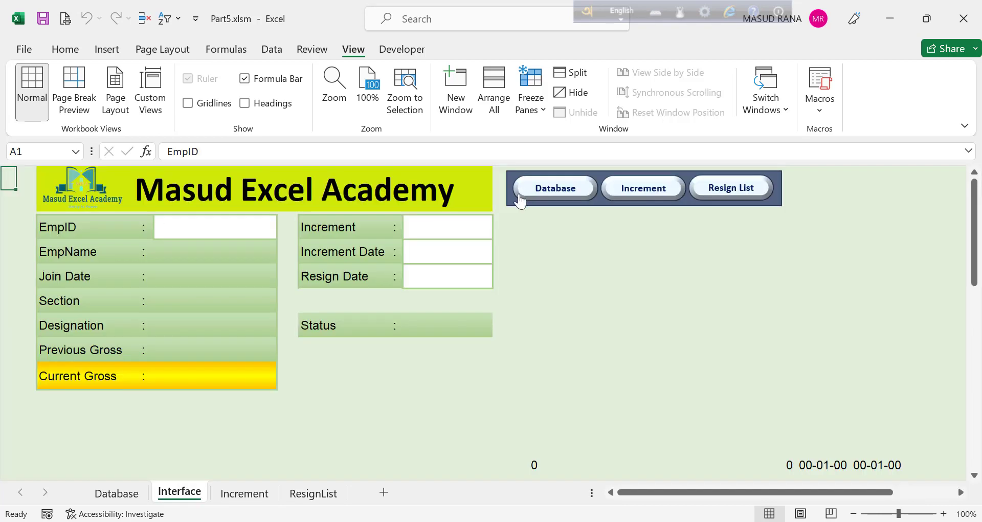
click(518, 195)
click(174, 223)
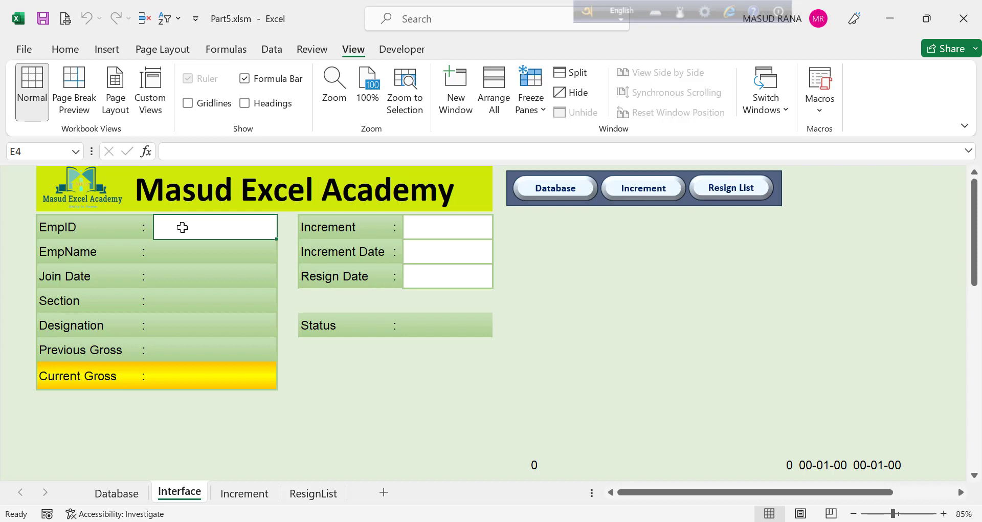
text(60)
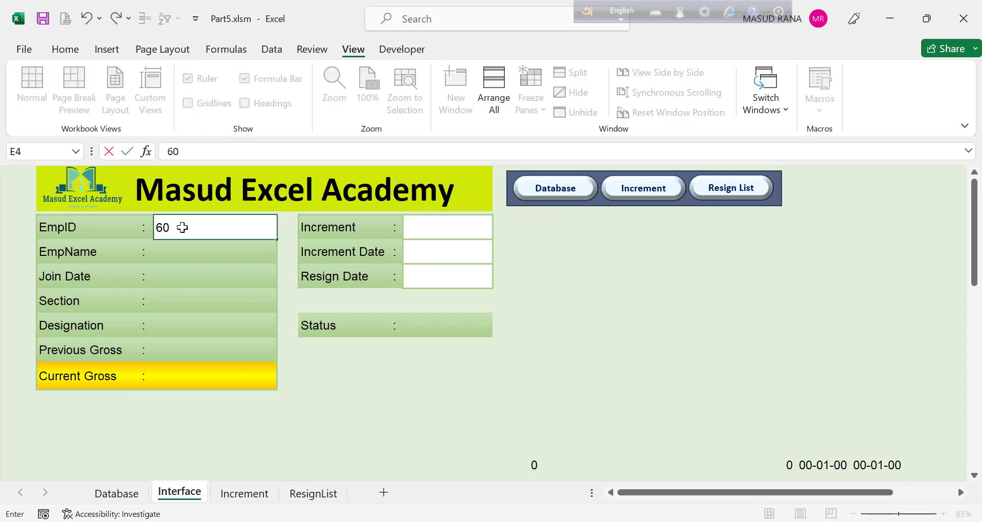
text(000)
key(Return)
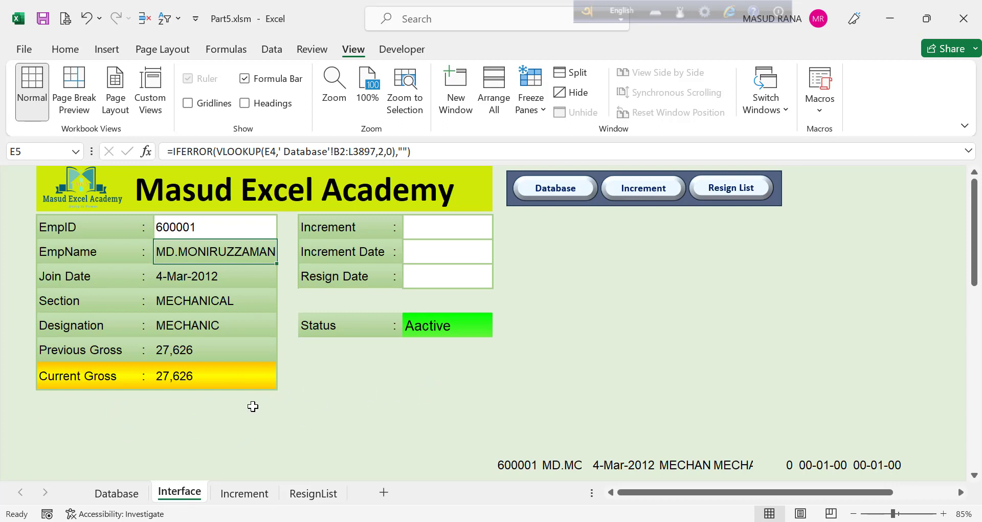
Examine the formulas in C11 and E11 below Current Gross on the Interface sheet
click(54, 401)
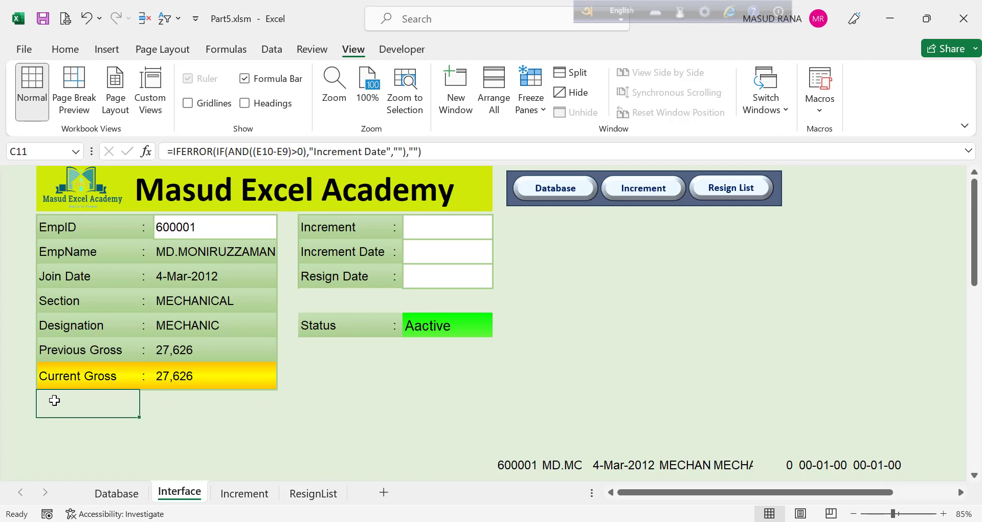
click(174, 410)
click(93, 399)
click(213, 402)
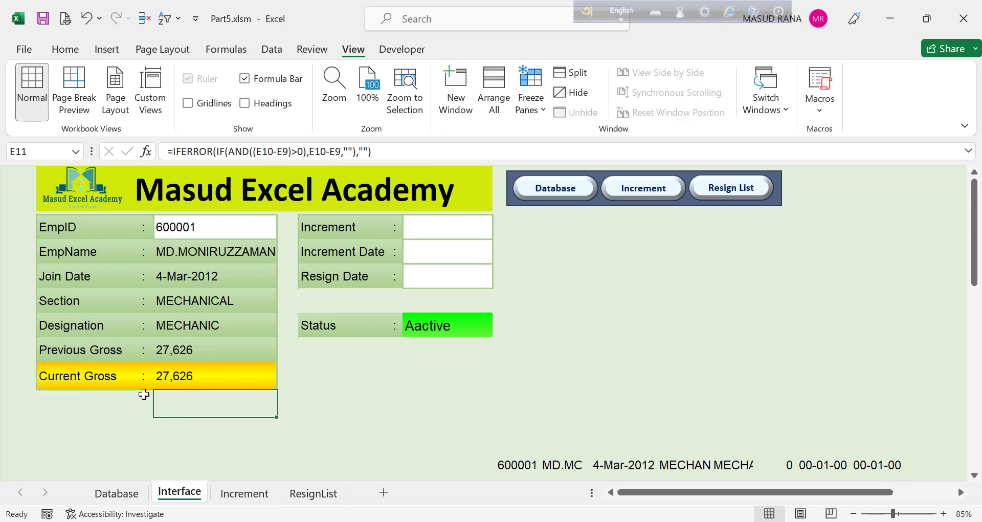
click(77, 401)
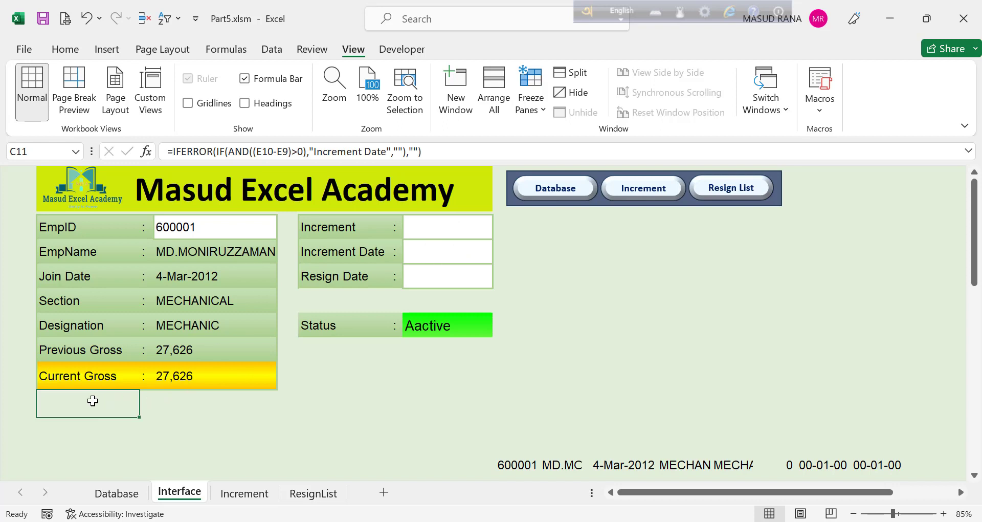
Compare the Increment Date label formula with the increment amount formula in the cells beneath Current Gross
click(204, 401)
click(98, 402)
click(205, 402)
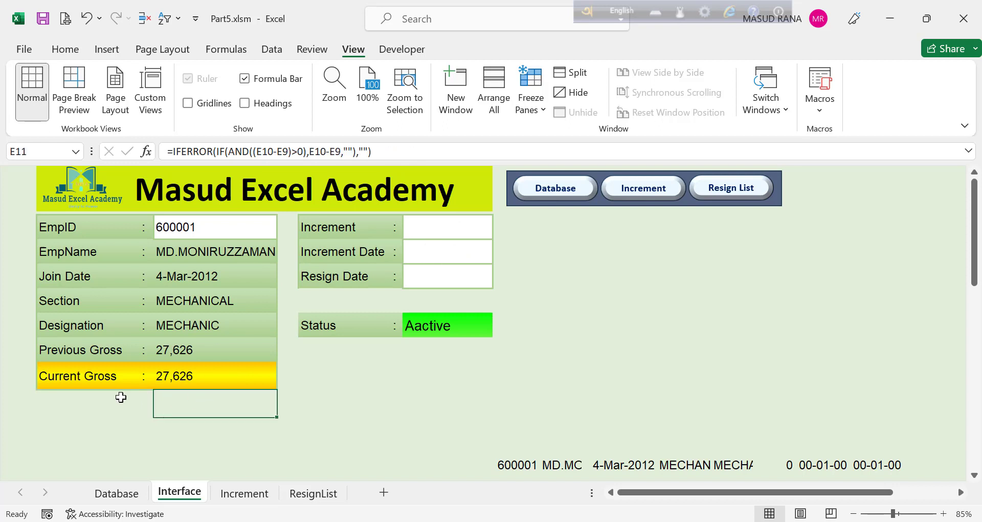
click(95, 397)
click(204, 398)
Enter a Resign Date of 6/5/23 for the loaded employee and run the Resign Submit
click(215, 227)
click(437, 276)
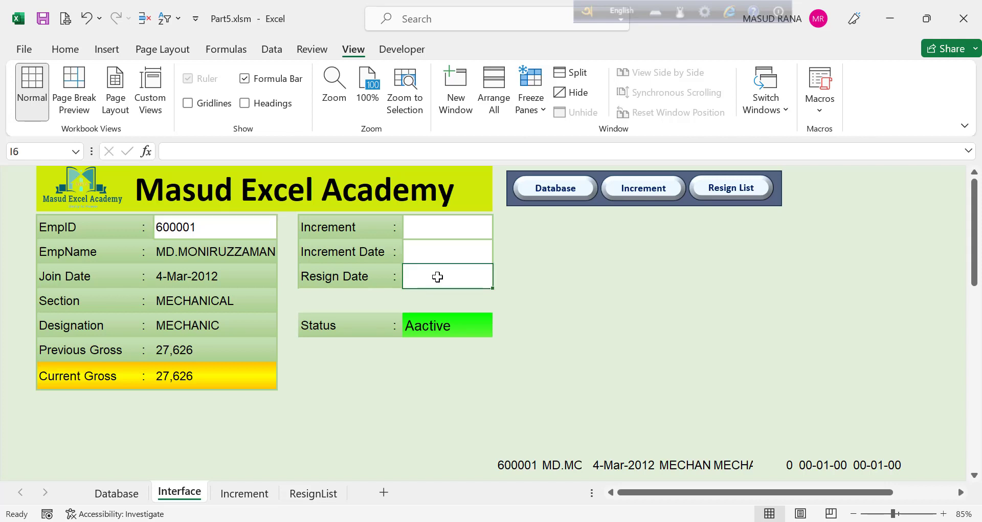
text(6/)
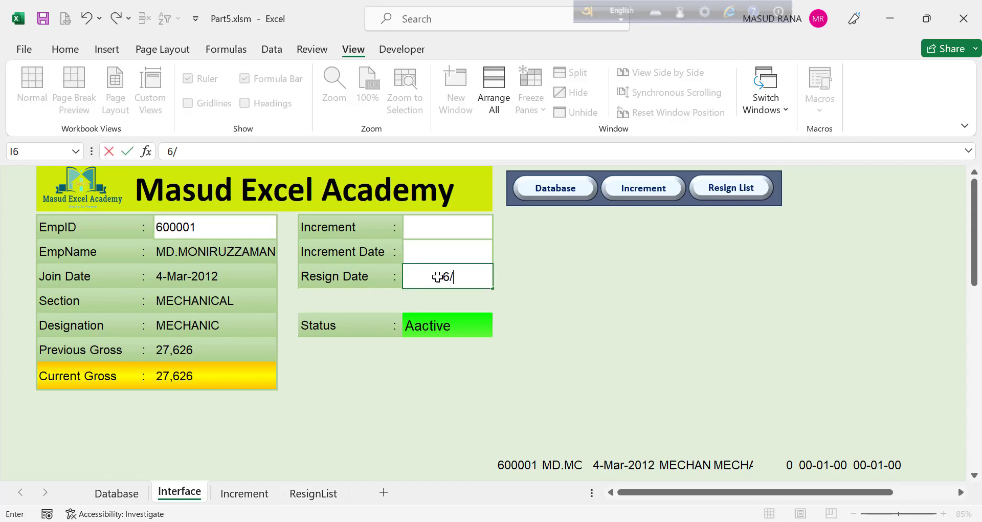
text(5/23)
key(Return)
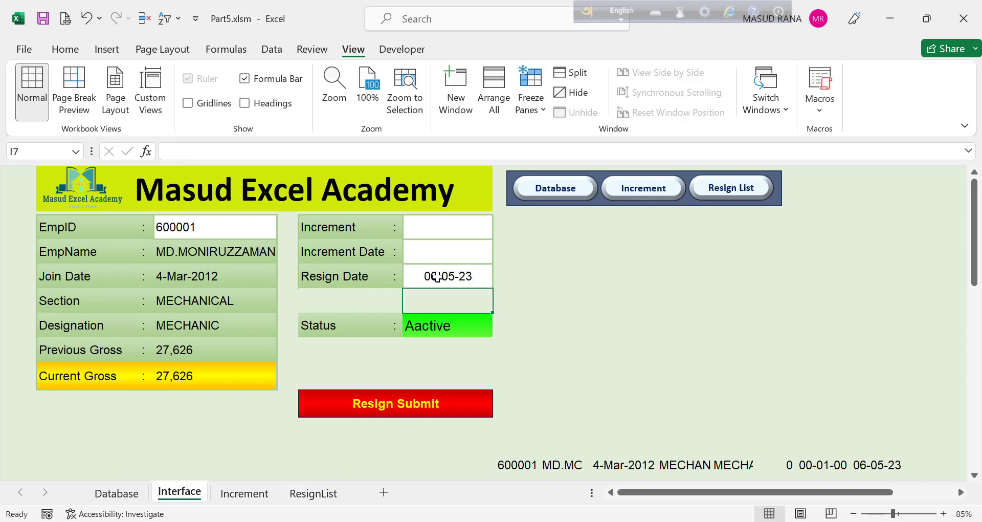
click(399, 410)
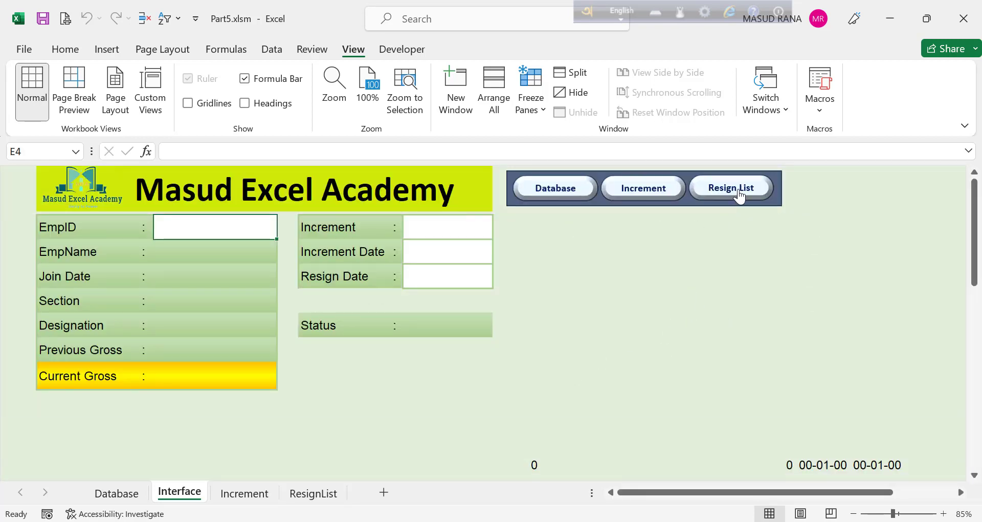
Check the submitted record on the ResignList sheet and re-enter the same employee's ID in the EmpID field of the Interface sheet
click(739, 190)
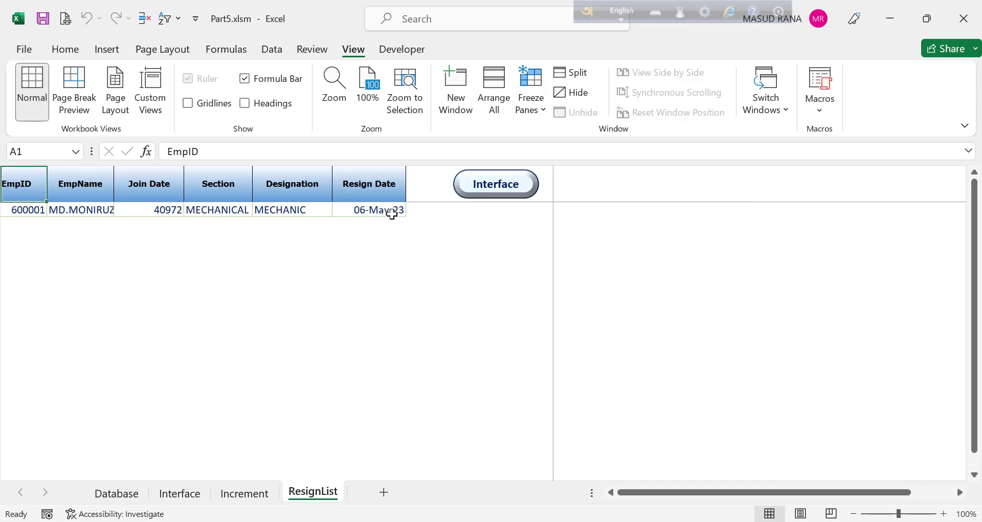
click(509, 197)
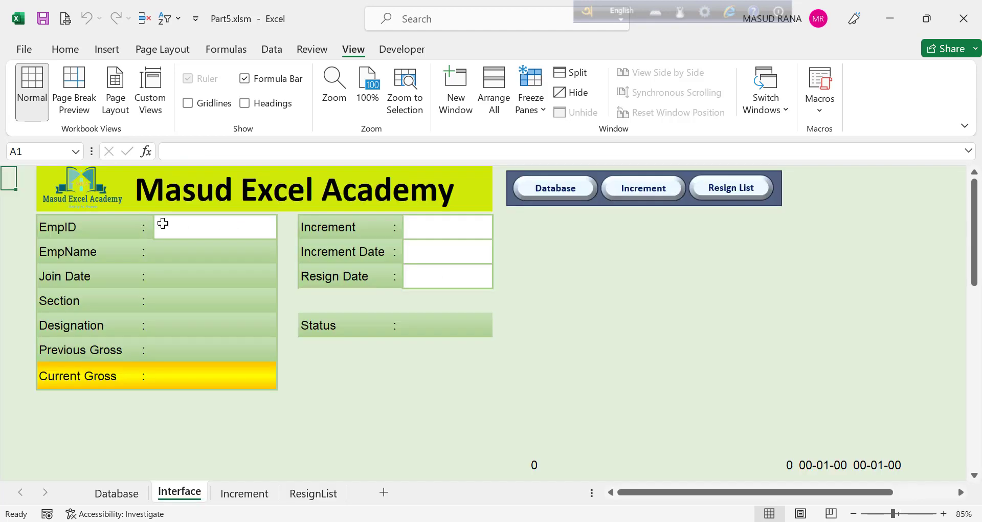
text(6)
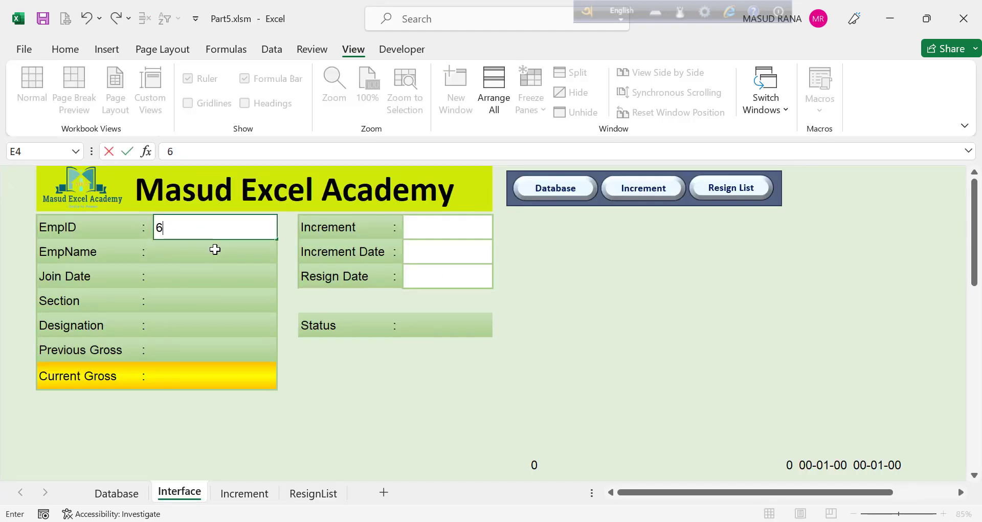
text(00001)
key(Return)
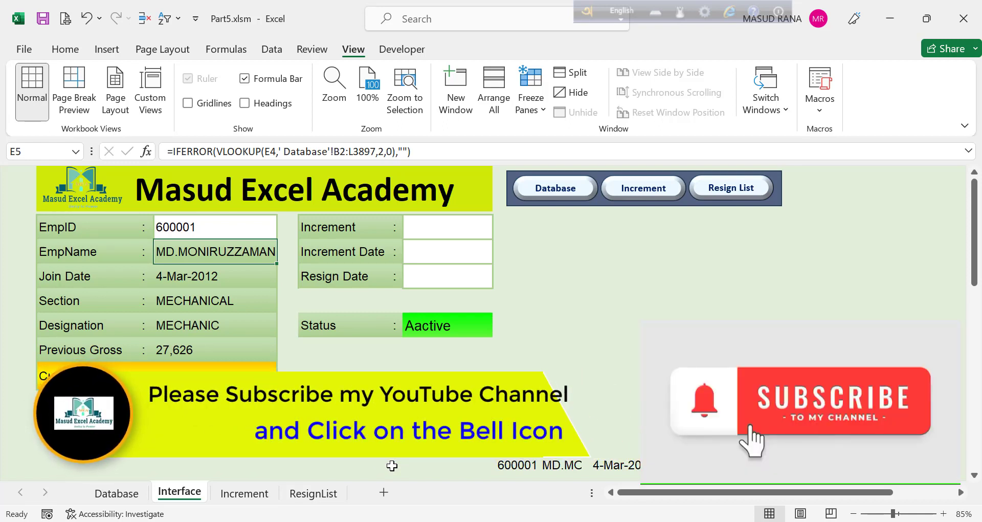
Compare the submitted records on the Increment and ResignList sheets with the employee's details on the Interface and Database sheets
click(263, 494)
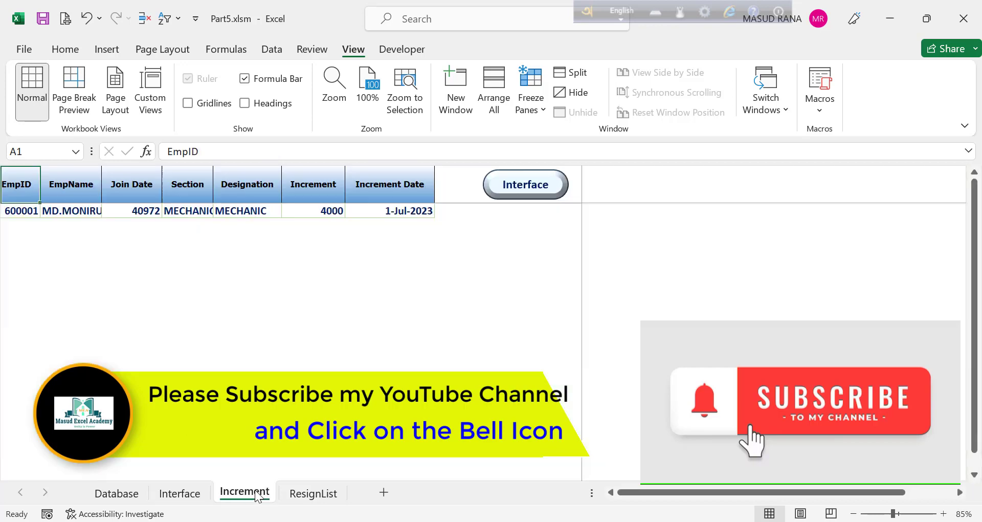
click(324, 493)
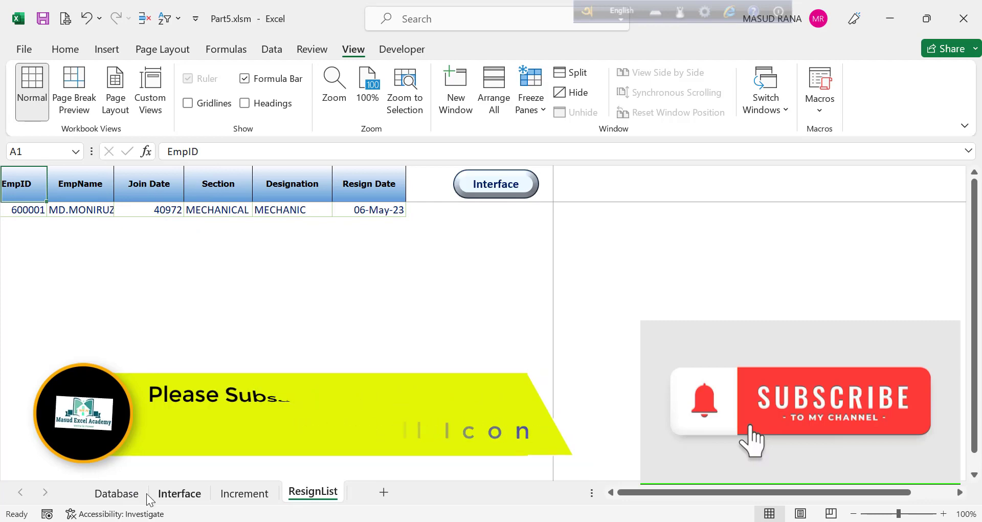
click(181, 493)
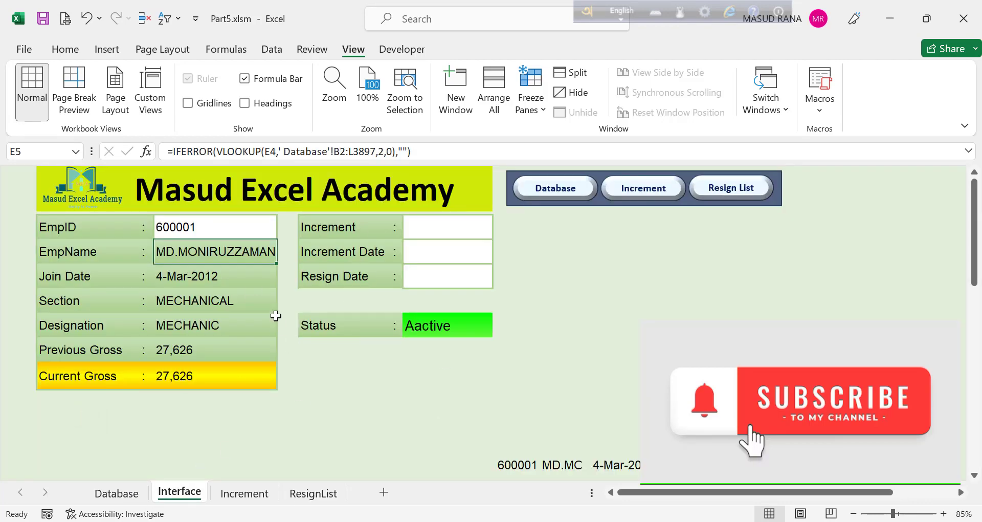
click(116, 493)
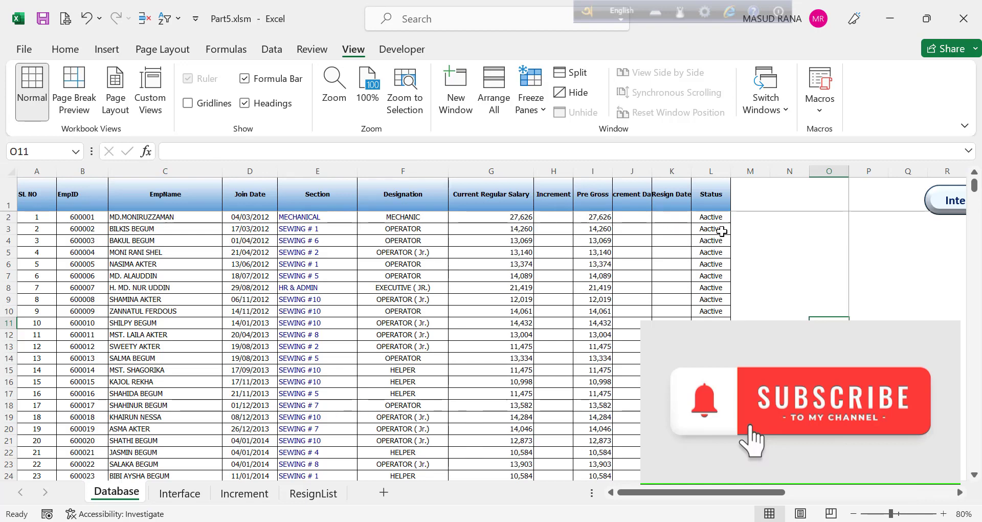
click(245, 493)
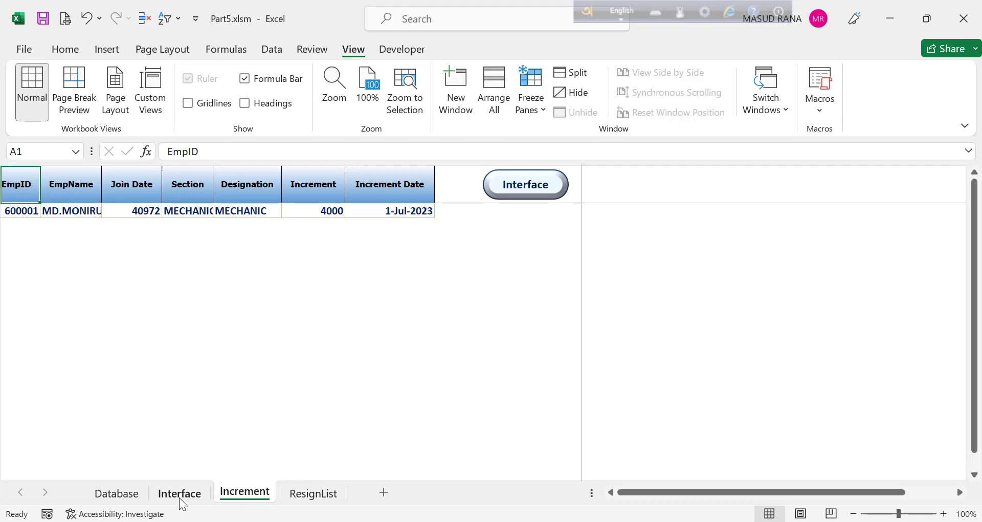
click(127, 496)
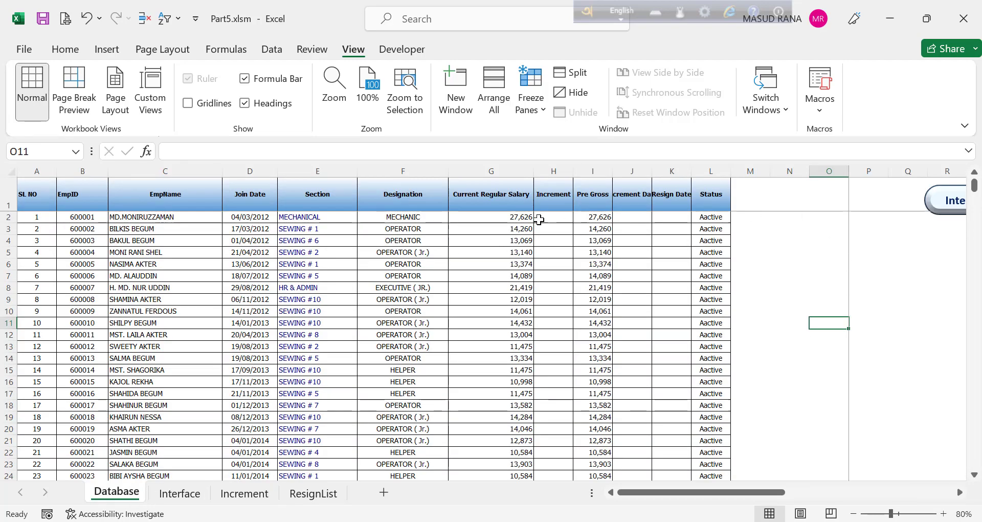
Begin a VLOOKUP formula in H2 of the Database sheet's Increment column with the EmpID in B2 as the lookup value
click(554, 171)
click(552, 217)
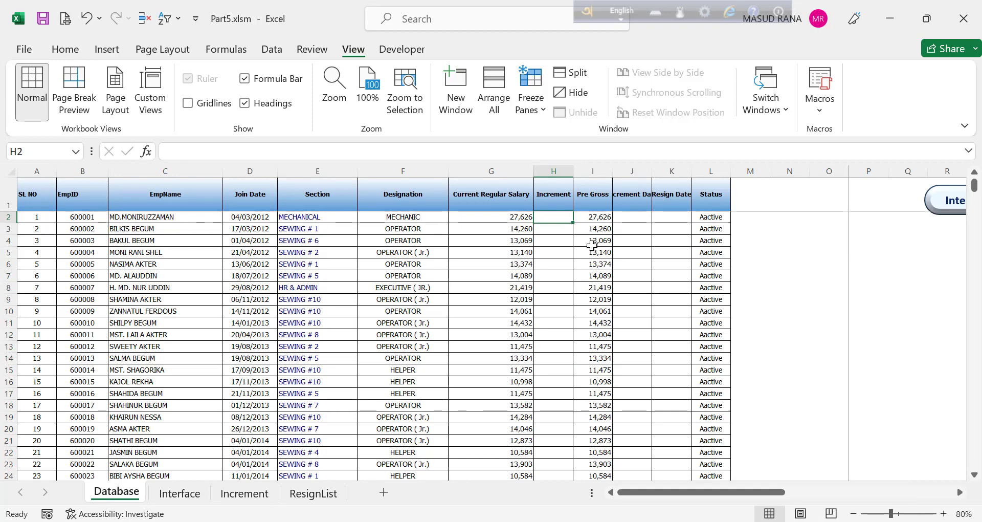
text(=)
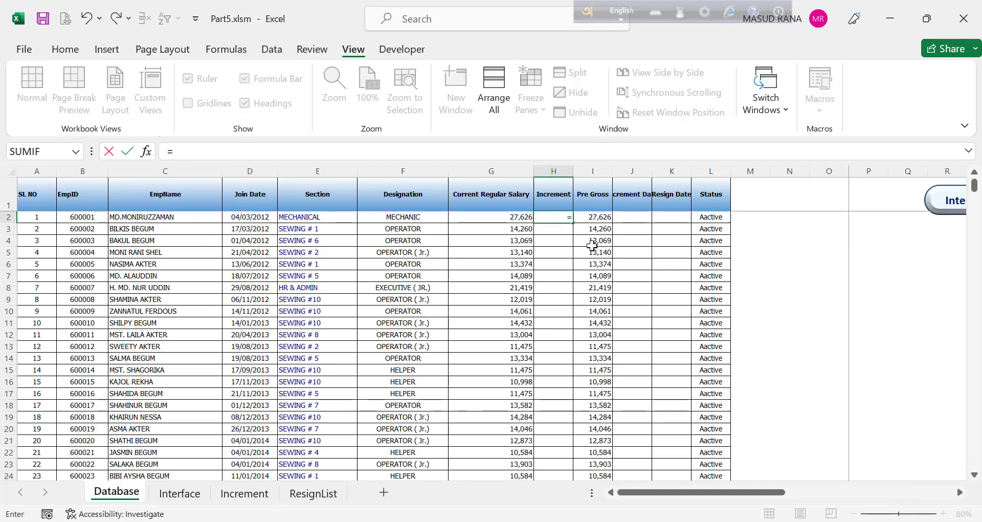
text(vlook)
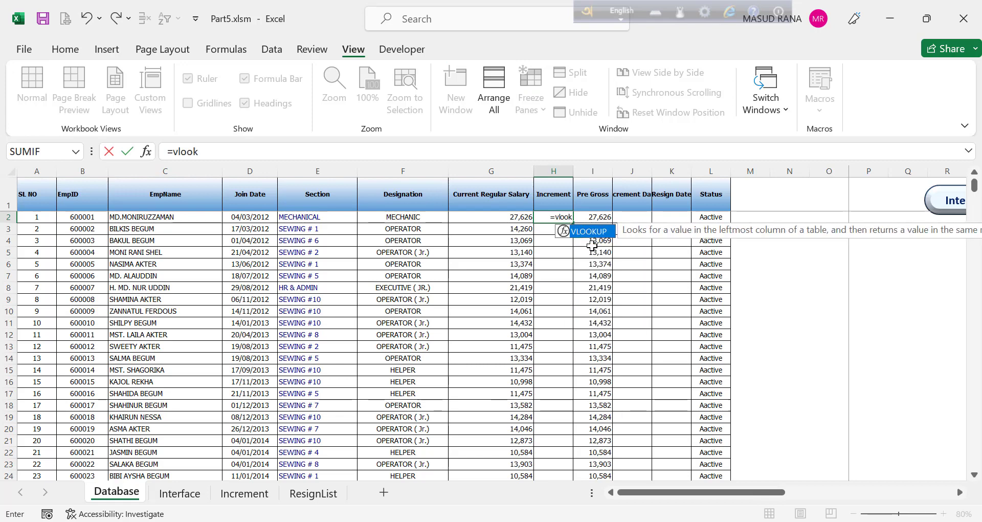
text(up)
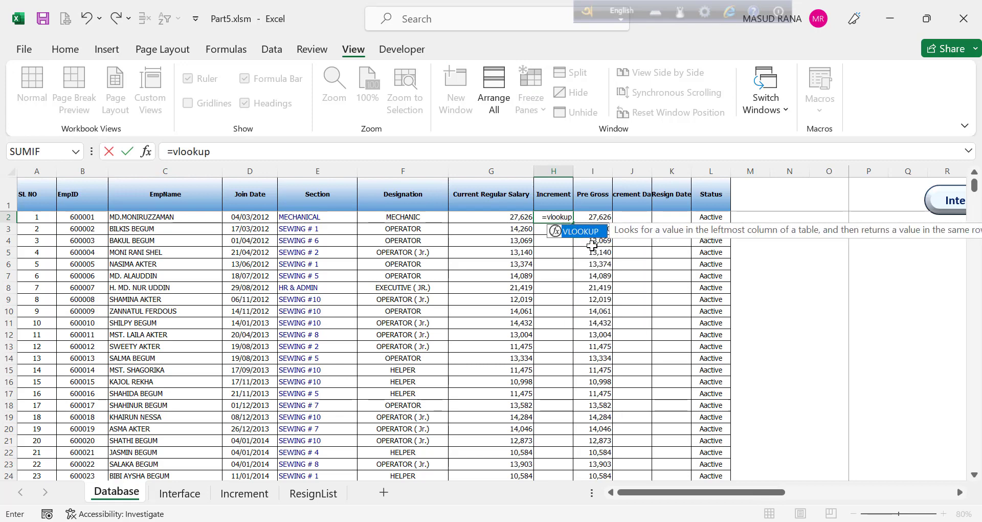
text(()
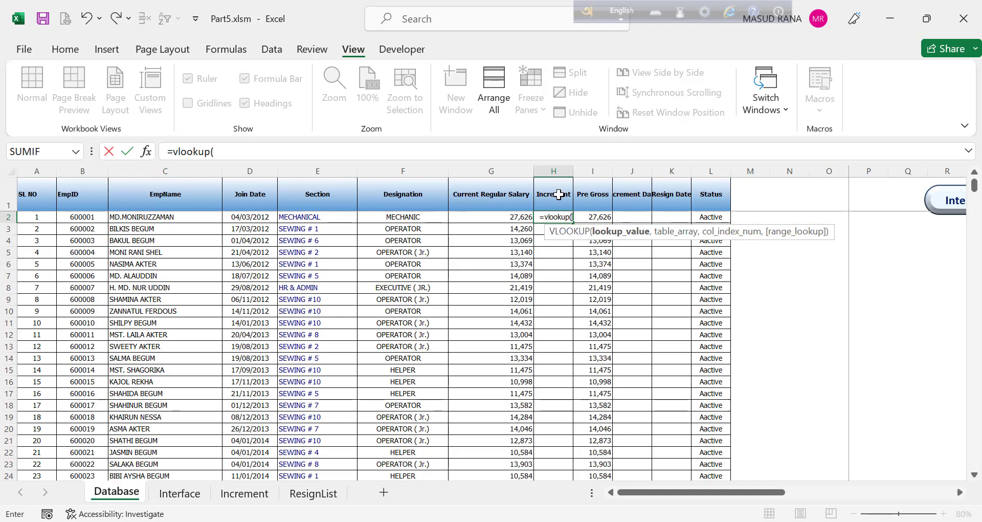
click(79, 216)
text(,)
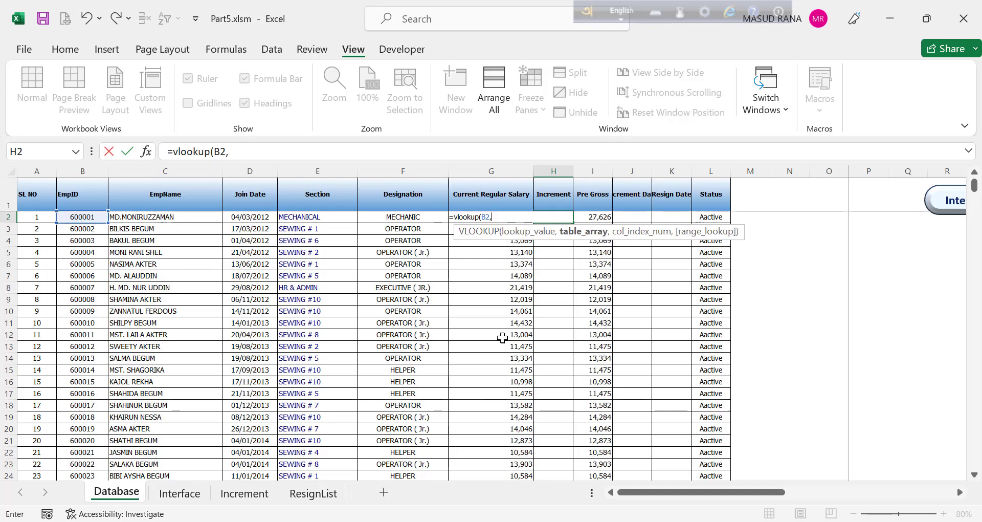
Complete the VLOOKUP with the table range Increment!A2:G1048576, column index 6 and exact match 0
click(245, 494)
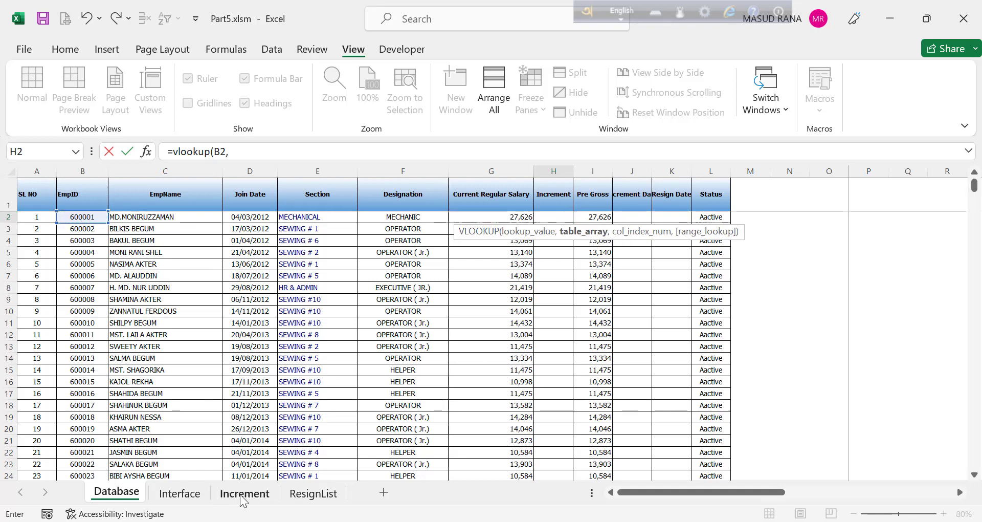
drag(22, 210, 397, 436)
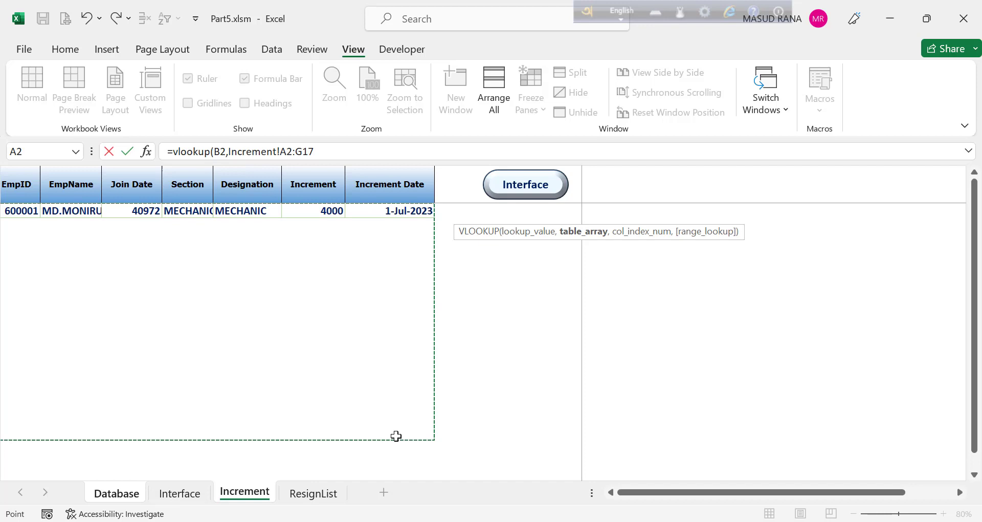
key(ctrl+shift+Down)
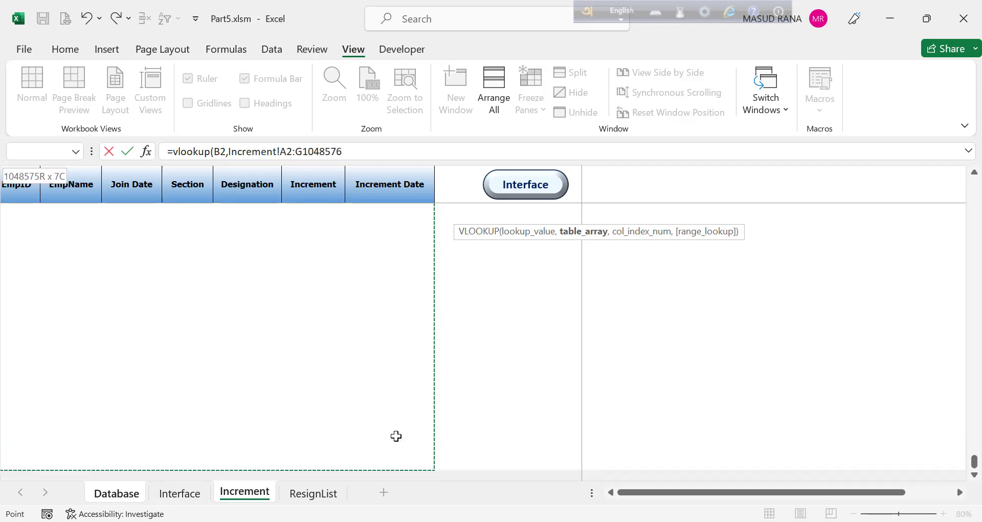
text(,)
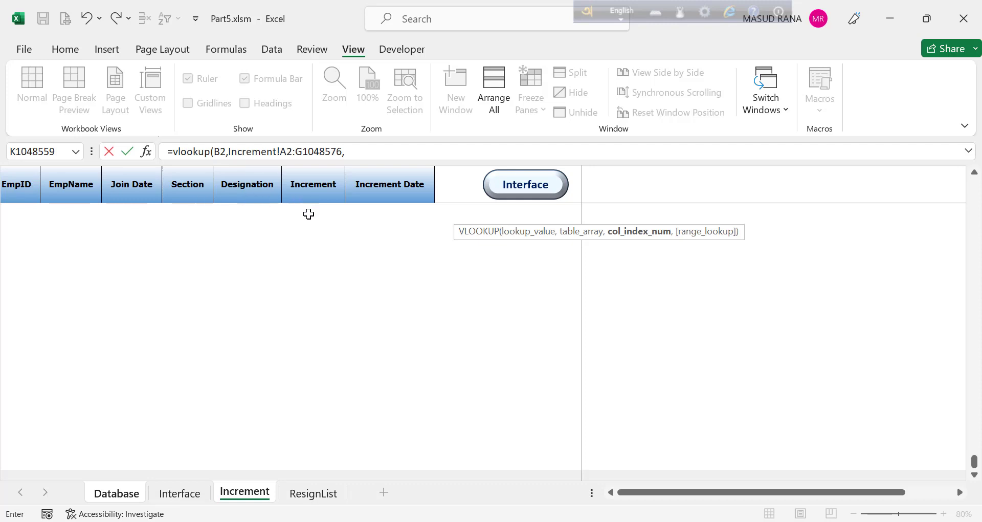
text(,)
key(BackSpace)
text(,)
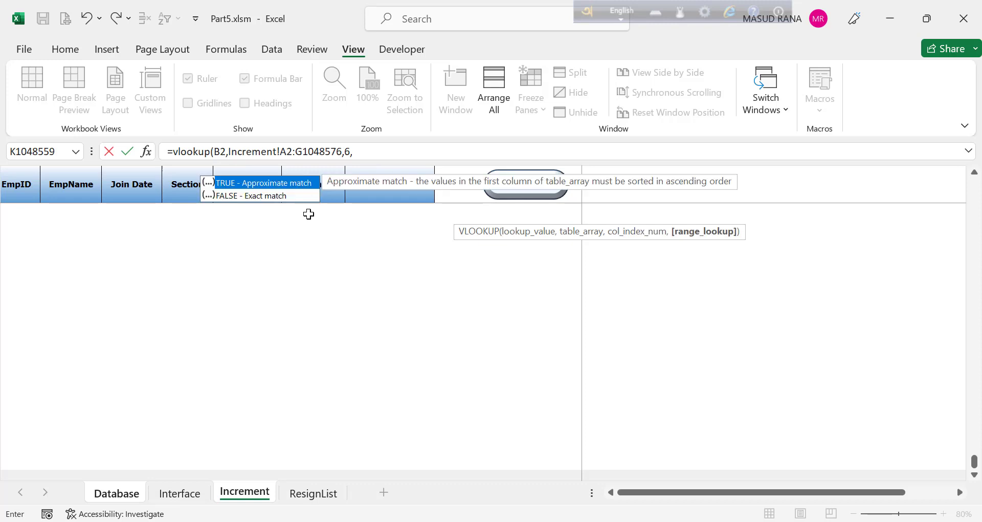
text(0))
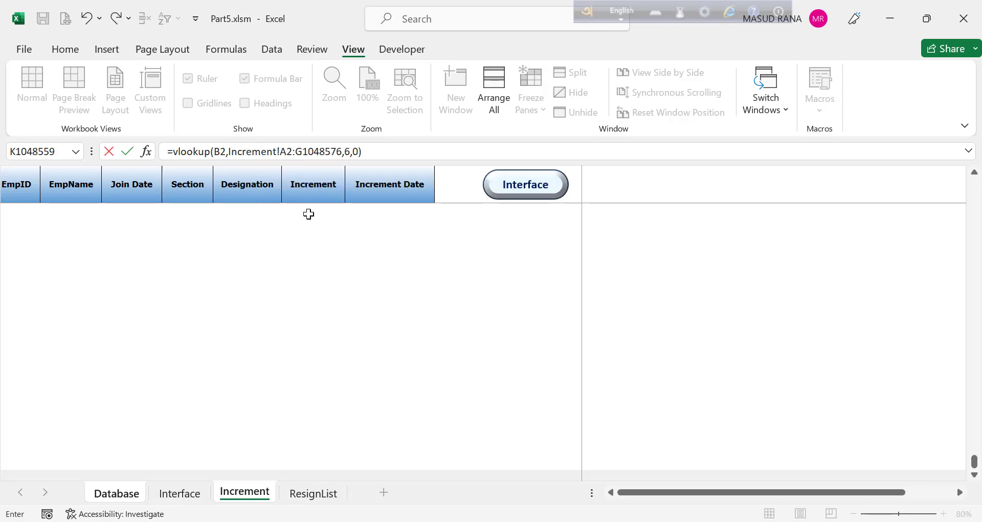
key(Return)
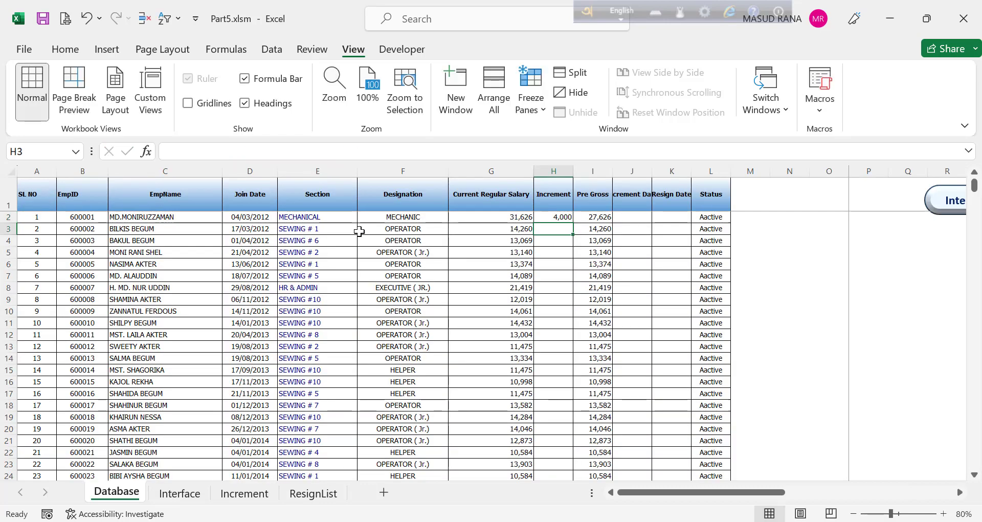
Wrap the VLOOKUP formula in H2 of the Database sheet in IFERROR with an empty string "" as the error value
click(555, 215)
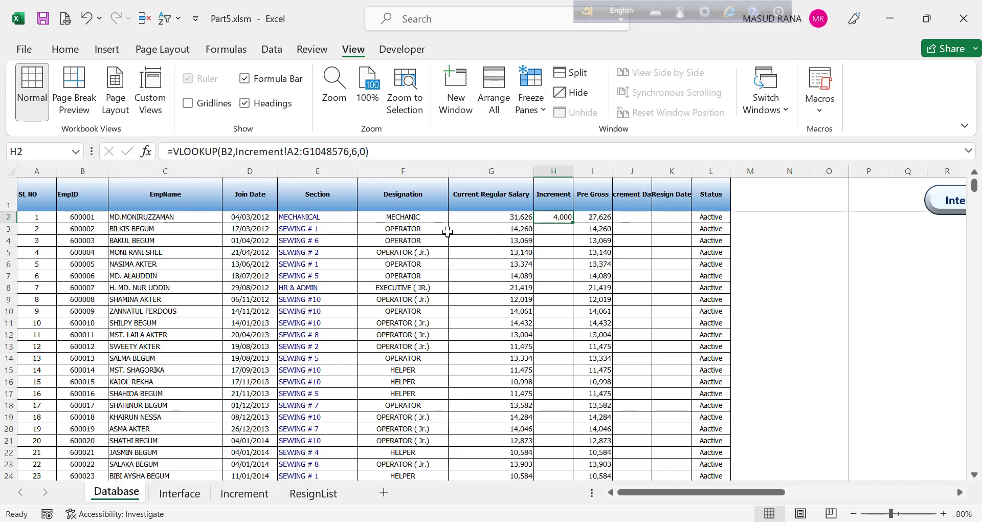
click(175, 153)
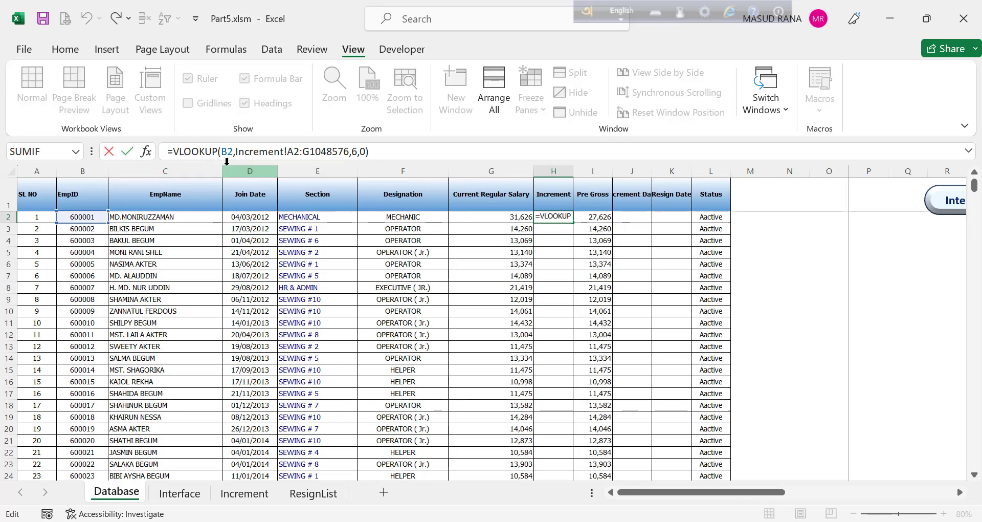
text(ife)
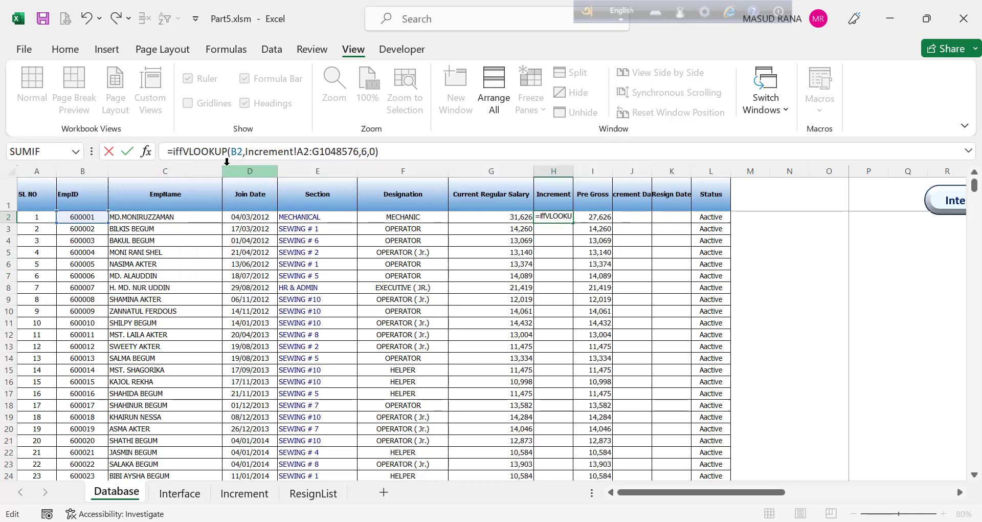
text(rror)
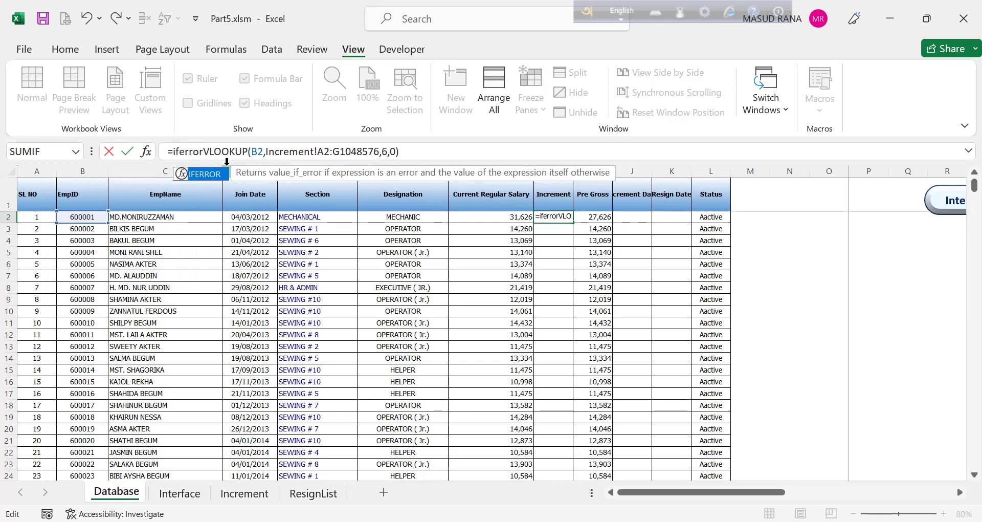
text(()
click(417, 152)
text(,)
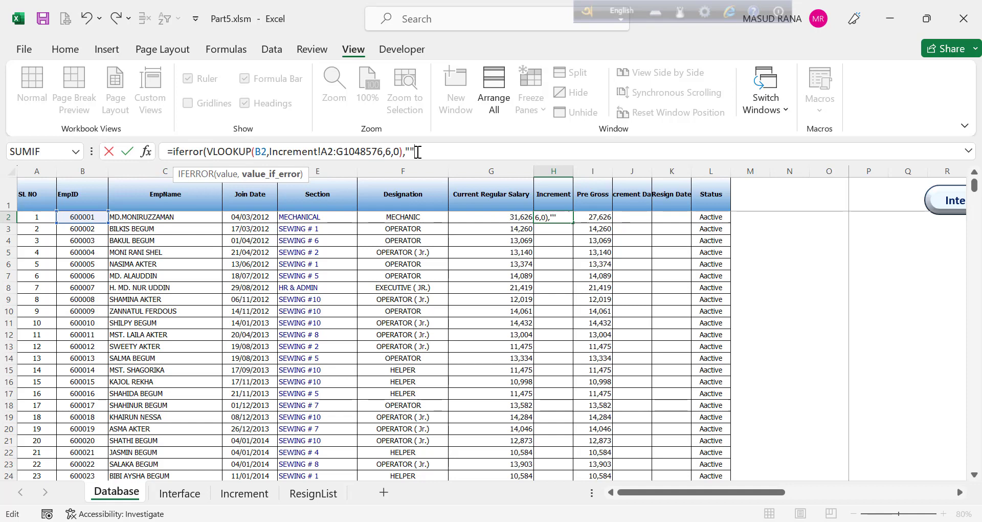
text(""))
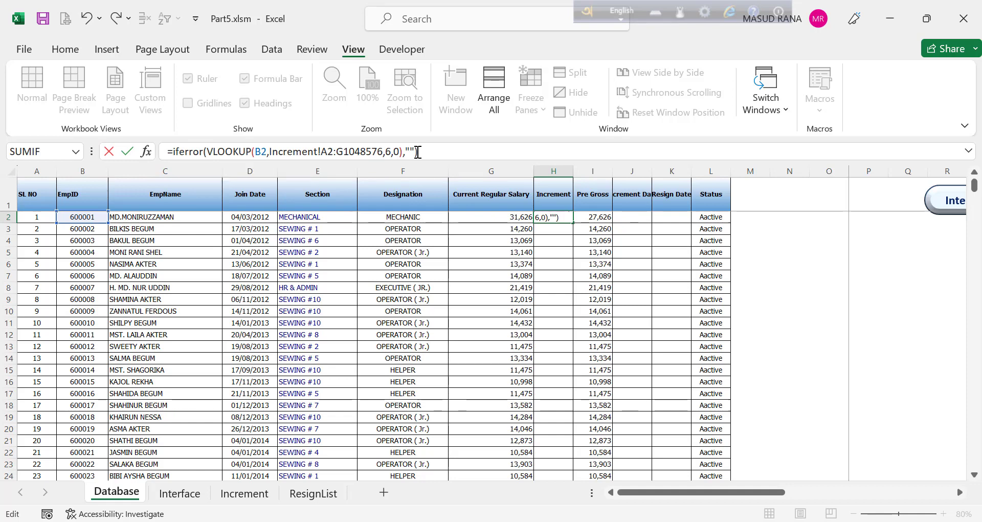
Make H2's lookup range absolute as Increment!$A$2:$G$1048576 and fill the formula down the whole Increment column
click(321, 152)
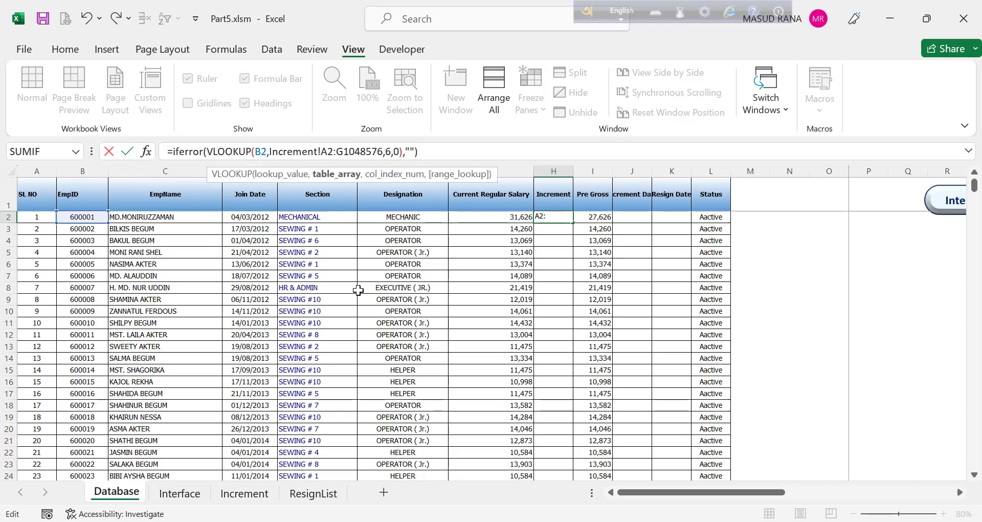
text($)
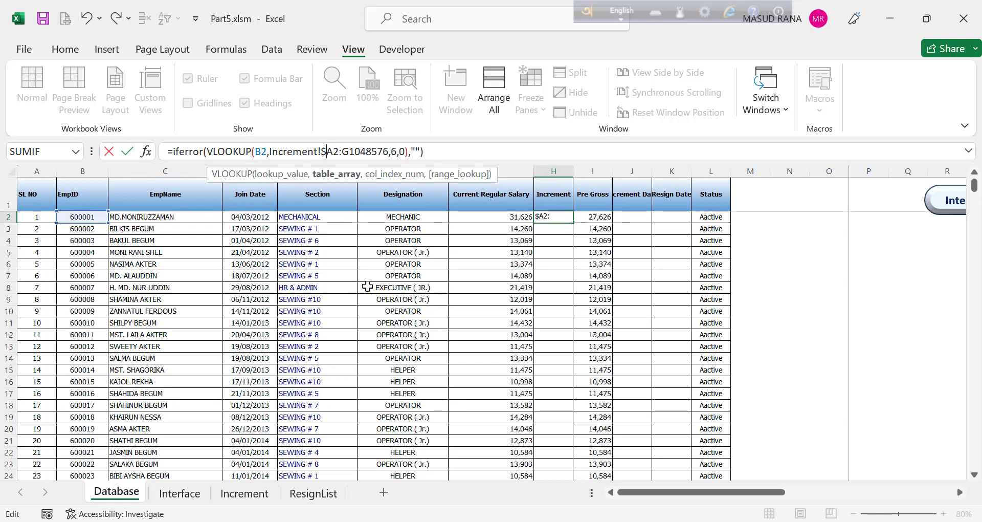
click(336, 152)
text($)
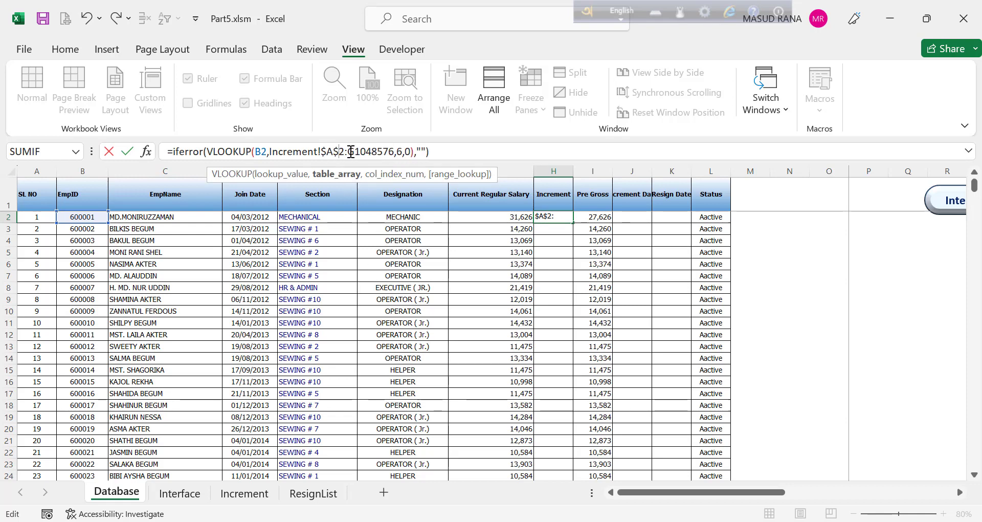
click(349, 151)
text($)
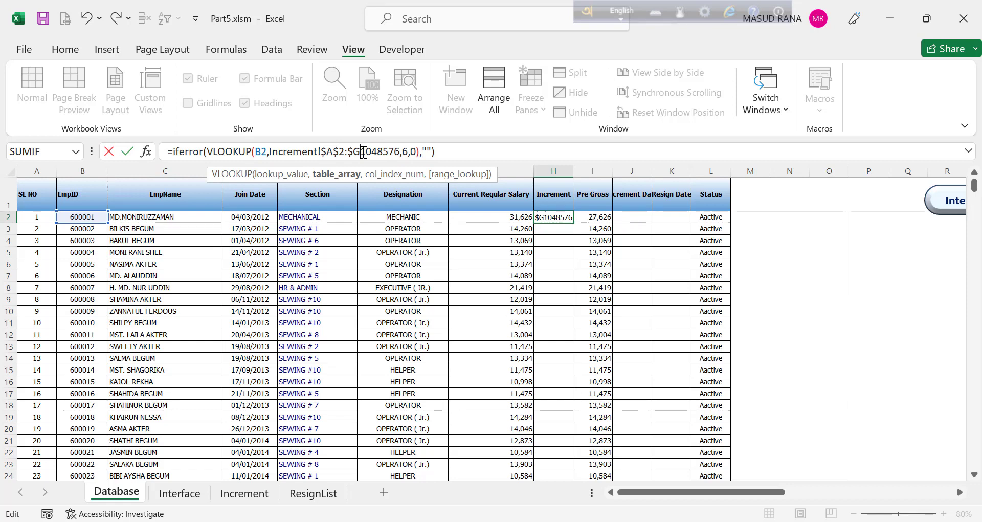
click(362, 152)
text($)
key(Return)
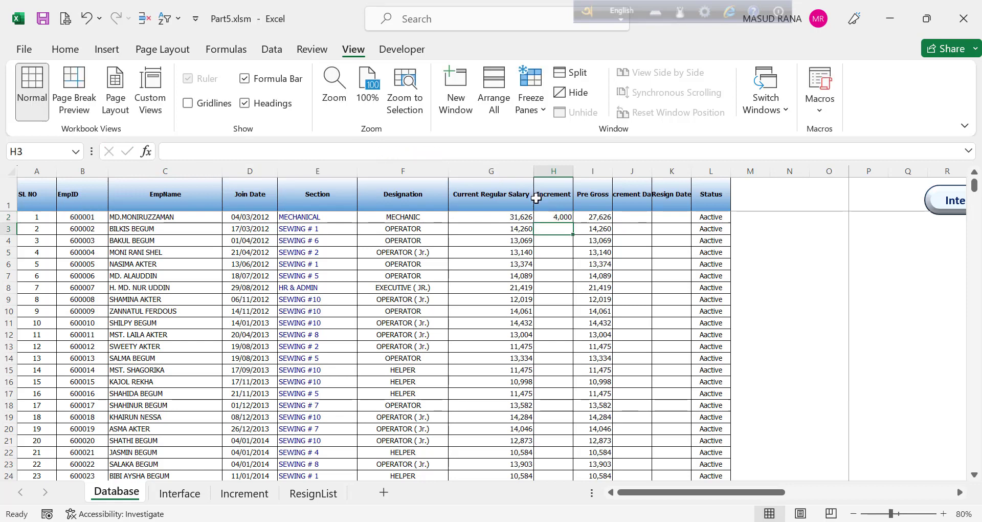
click(567, 217)
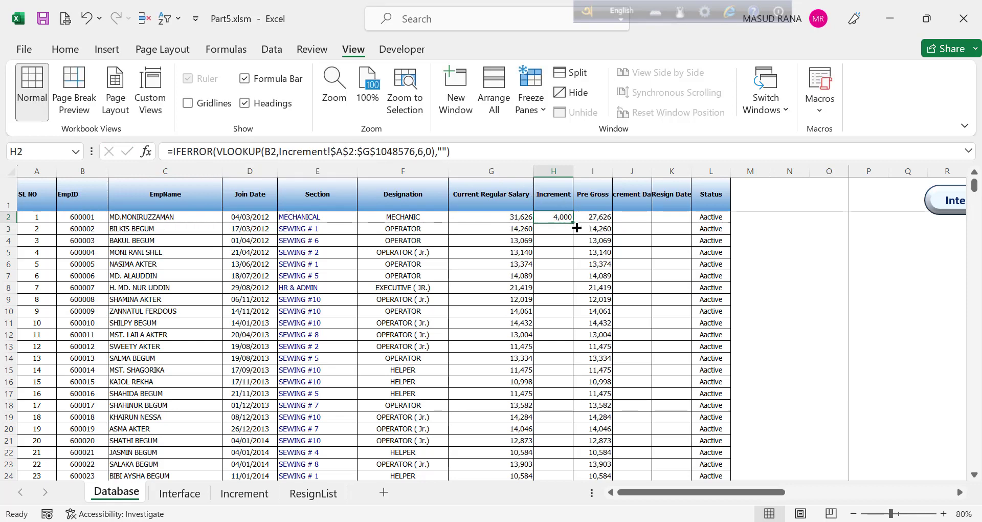
double_click(573, 223)
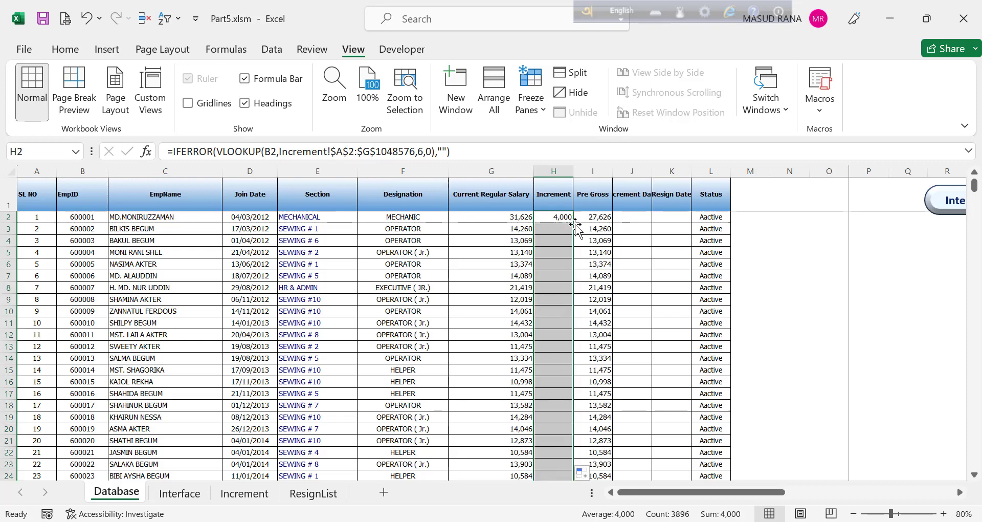
Copy the full IFERROR/VLOOKUP formula text from H2 into J2 of the Increment Date column, keeping B2 as the lookup value
click(642, 217)
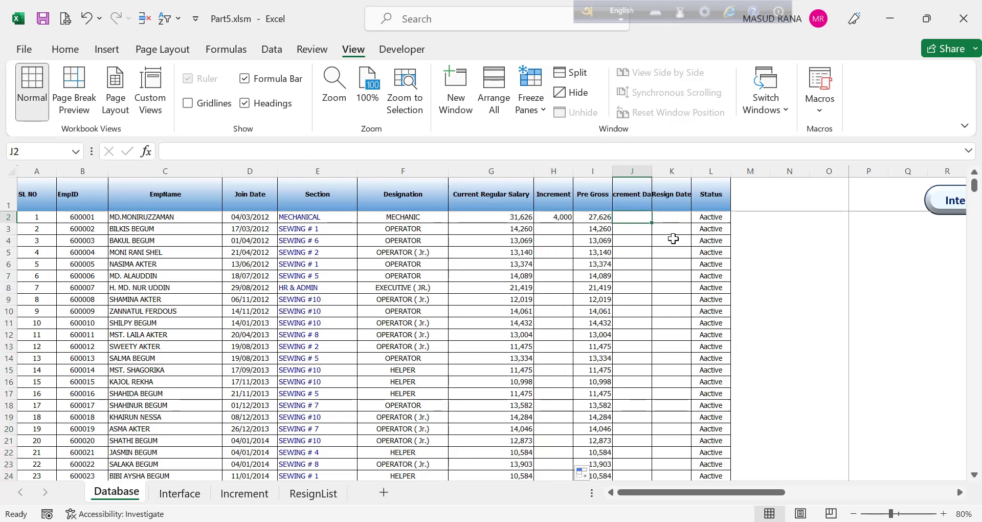
click(639, 194)
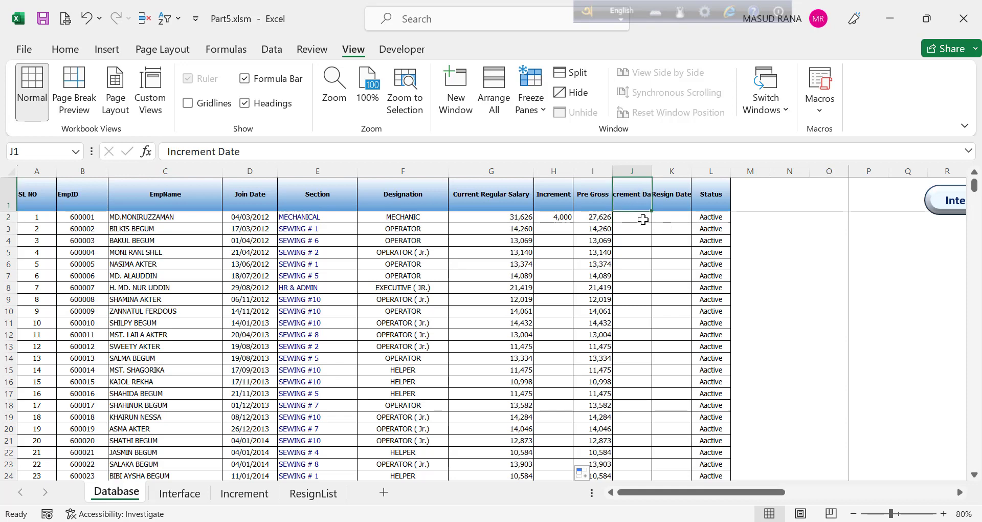
click(562, 218)
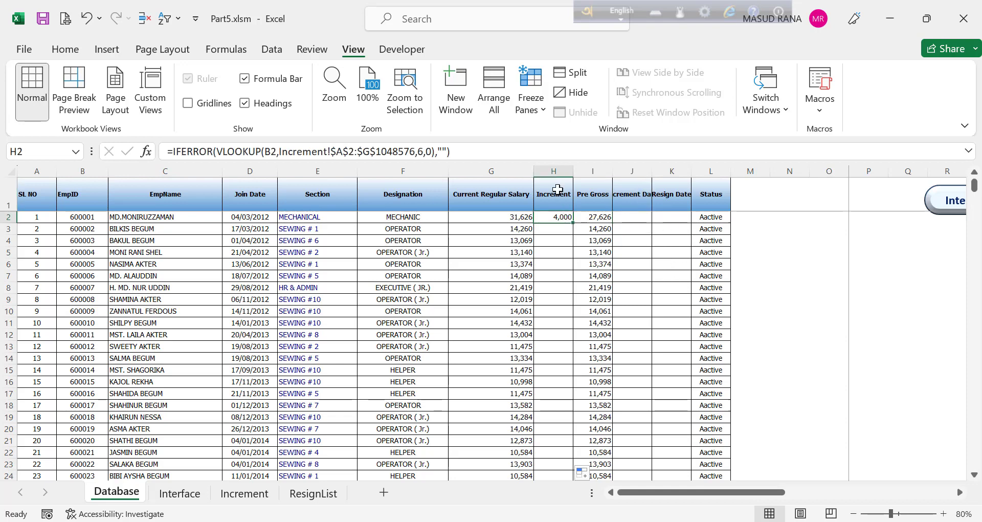
drag(455, 151, 164, 151)
key(ctrl+c)
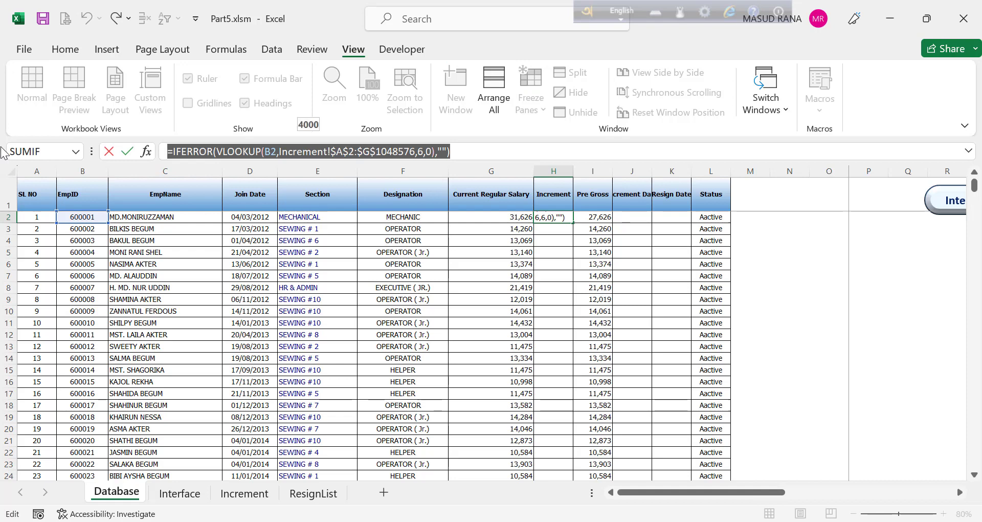
key(Return)
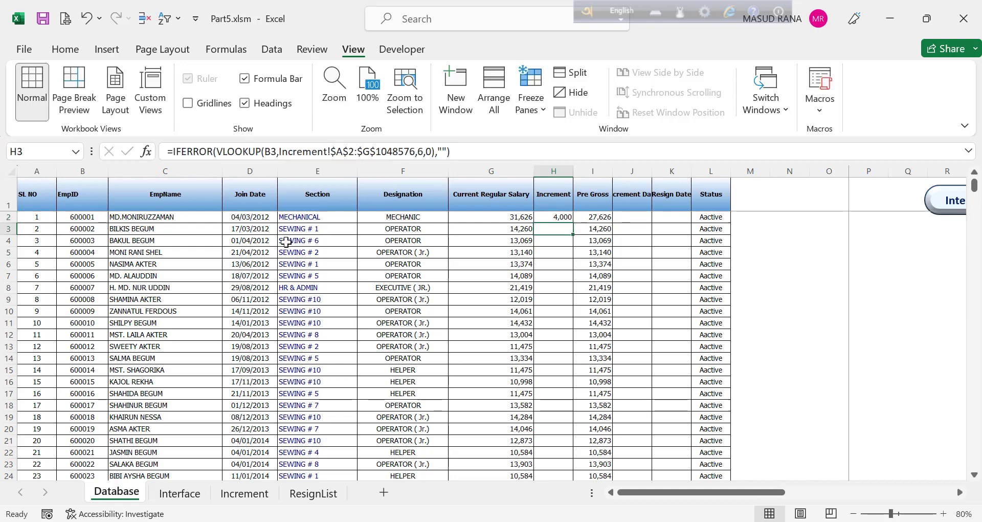
click(648, 216)
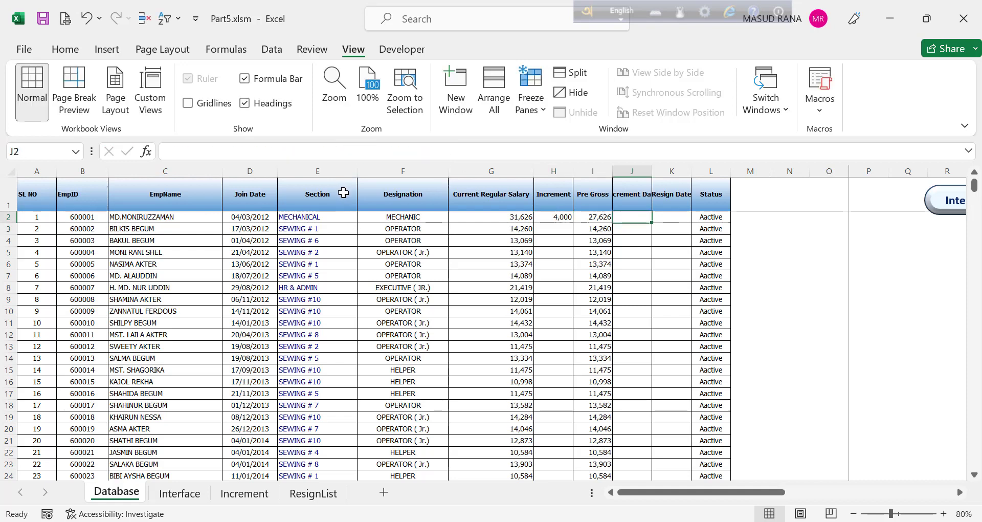
key(ctrl+v)
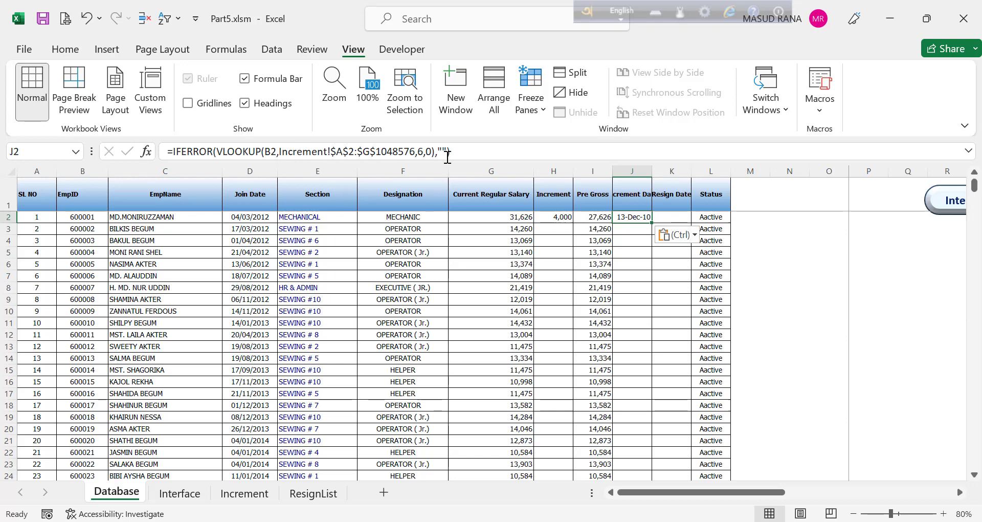
Change the column index in J2's VLOOKUP to 7 and fill the formula down the Increment Date column
double_click(420, 152)
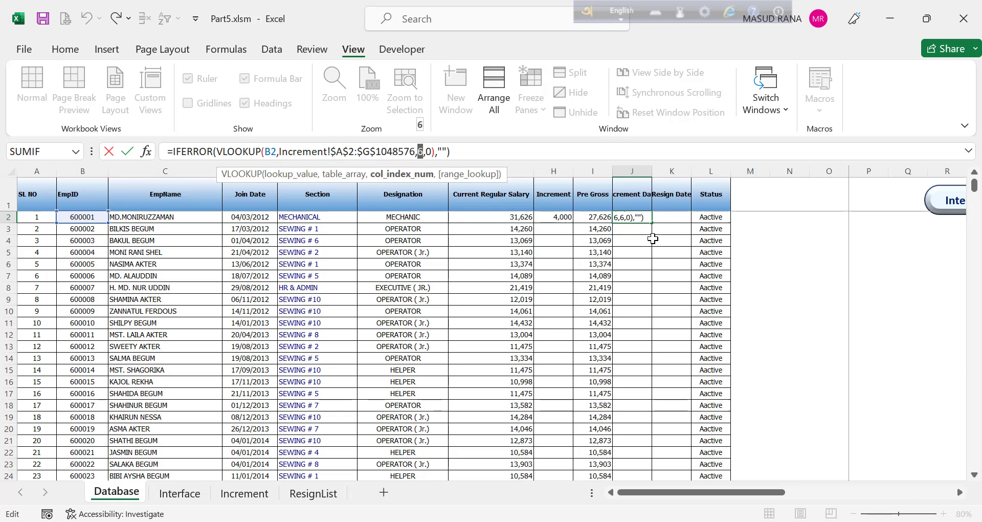
text(7)
key(ctrl+Return)
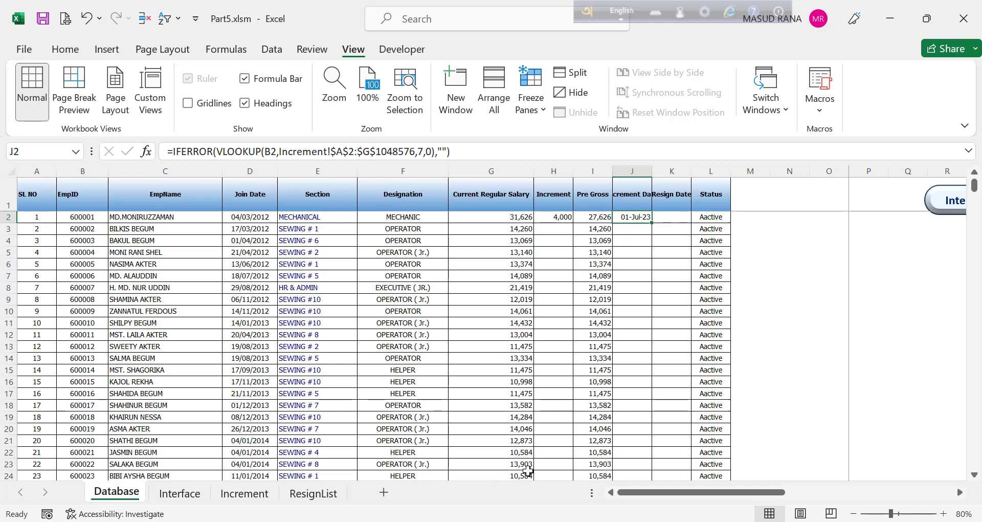
click(245, 493)
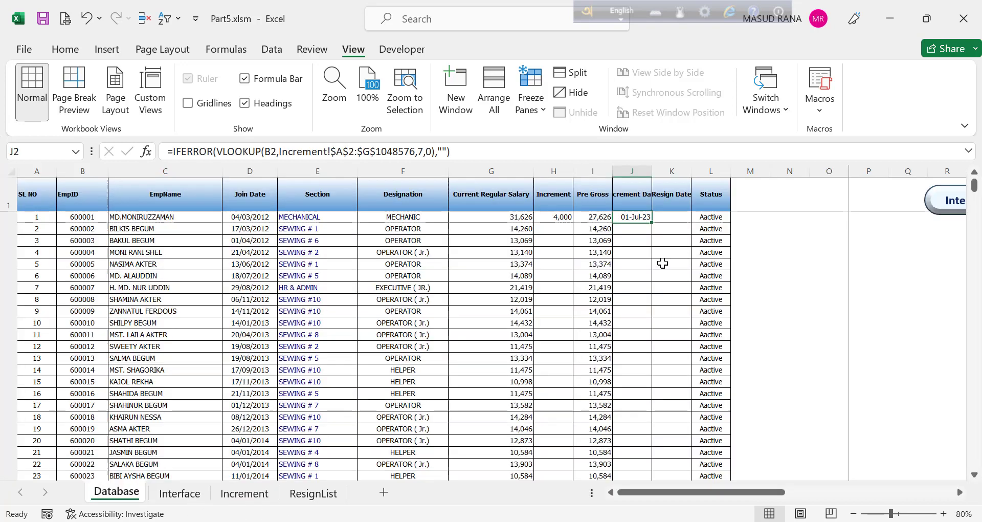
double_click(652, 222)
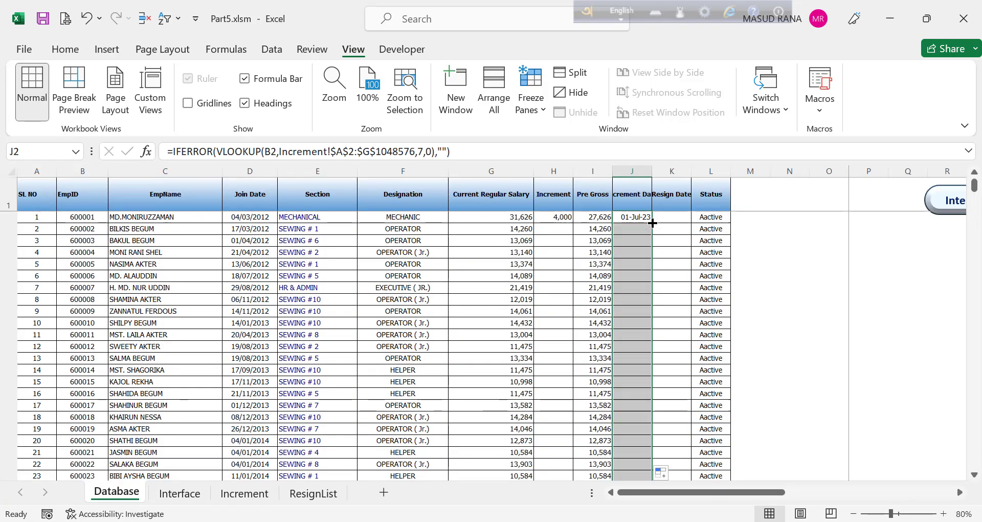
Compare the employee's increment amount and date on the Increment sheet with the Interface sheet and the Database lookup cells
click(244, 493)
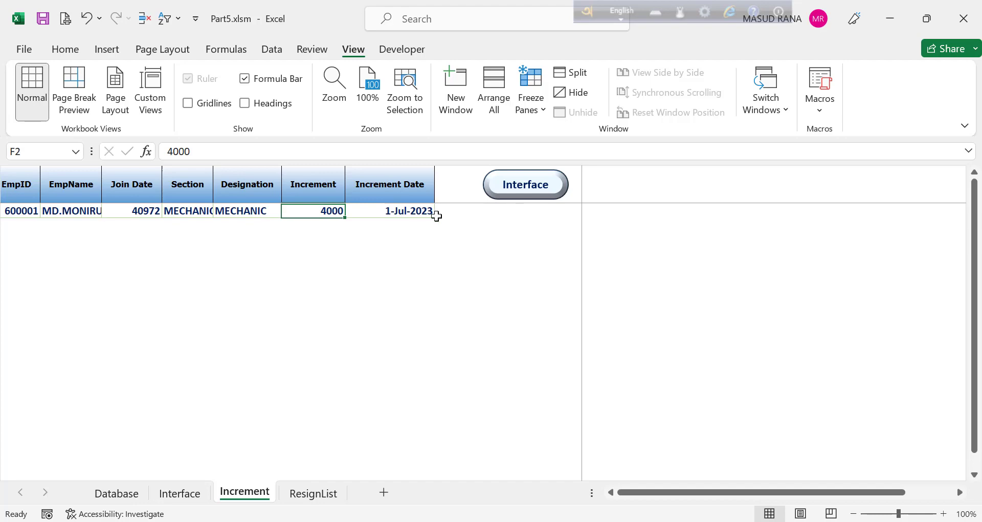
click(200, 499)
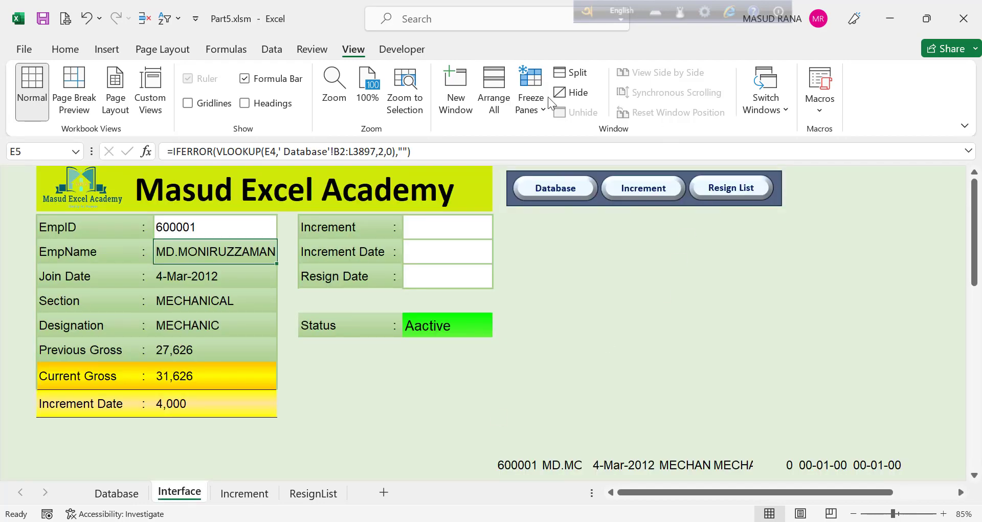
click(117, 493)
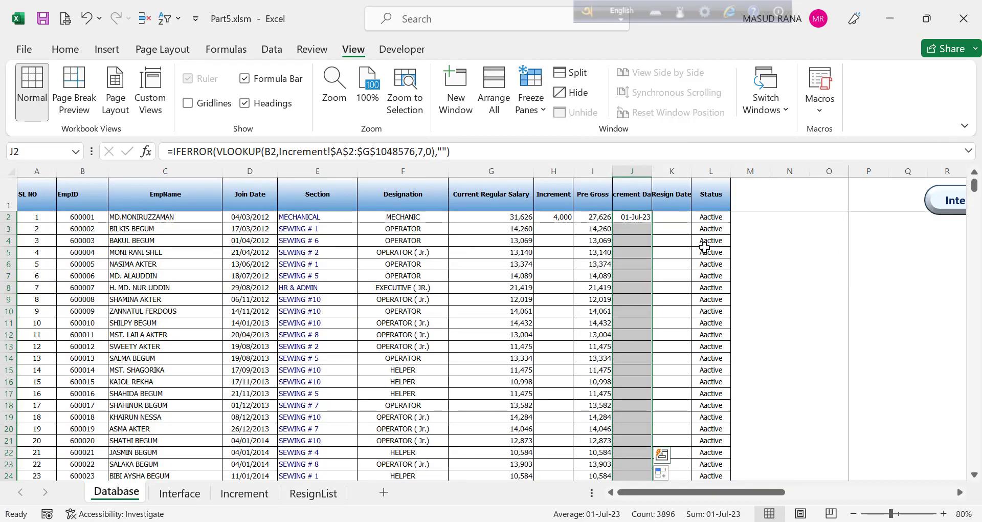
click(634, 217)
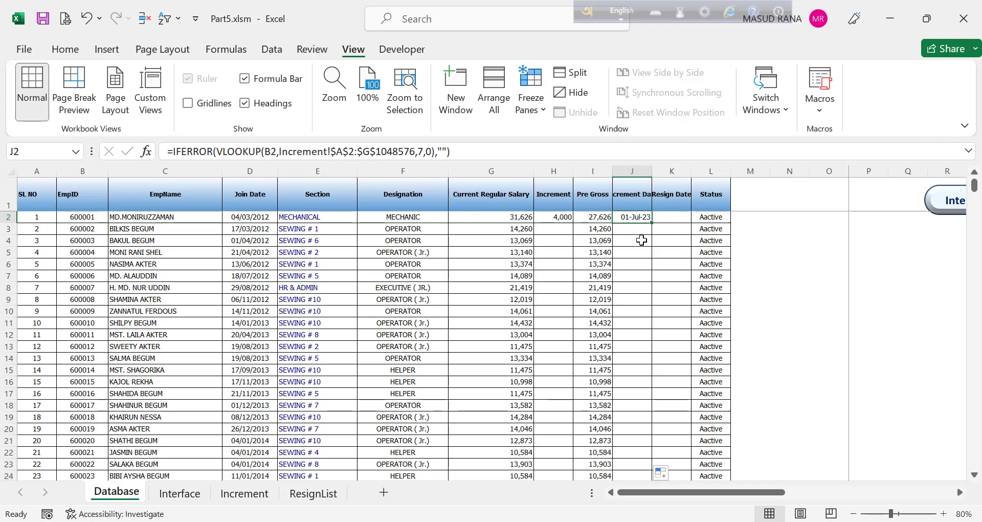
click(629, 327)
click(640, 214)
Start a VLOOKUP formula in K2 of the Database sheet's Resign Date column with B2 as the lookup value
click(667, 214)
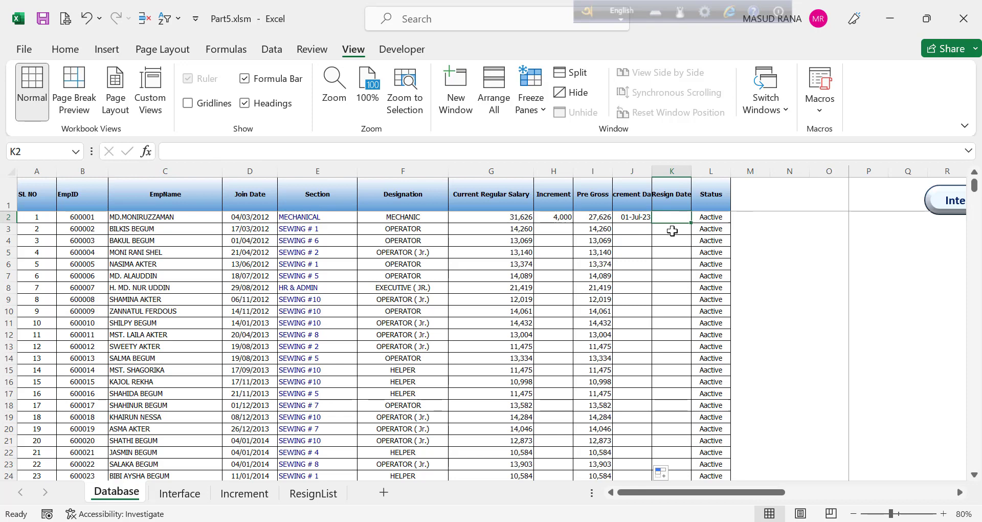
click(328, 494)
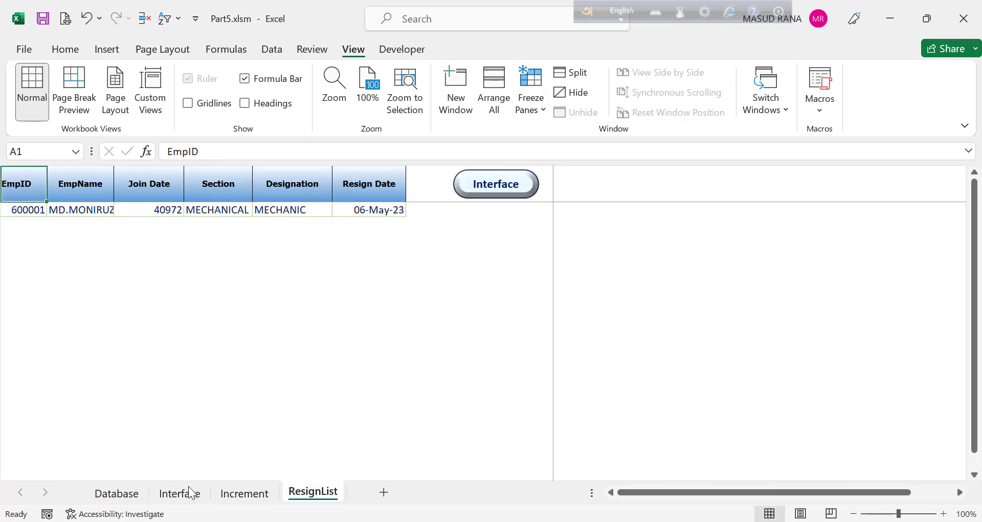
click(132, 502)
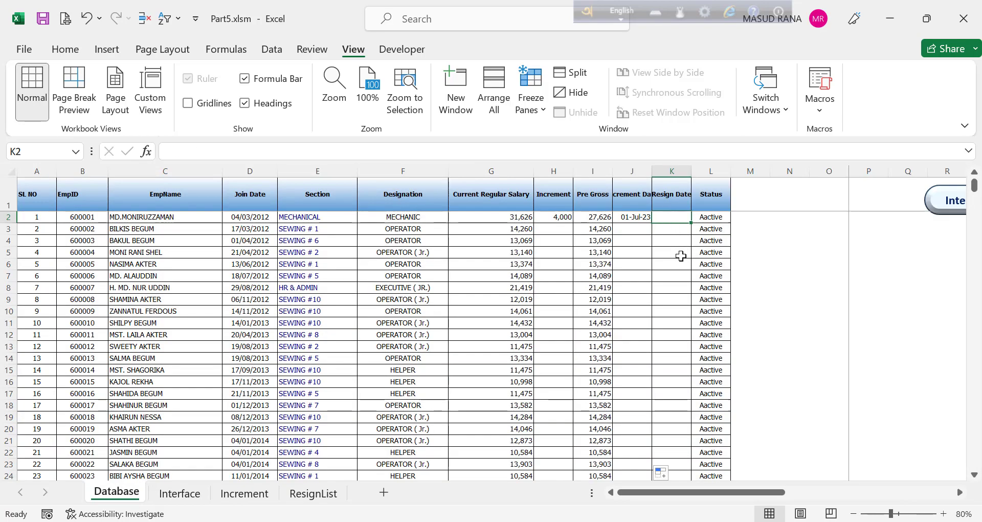
text(=)
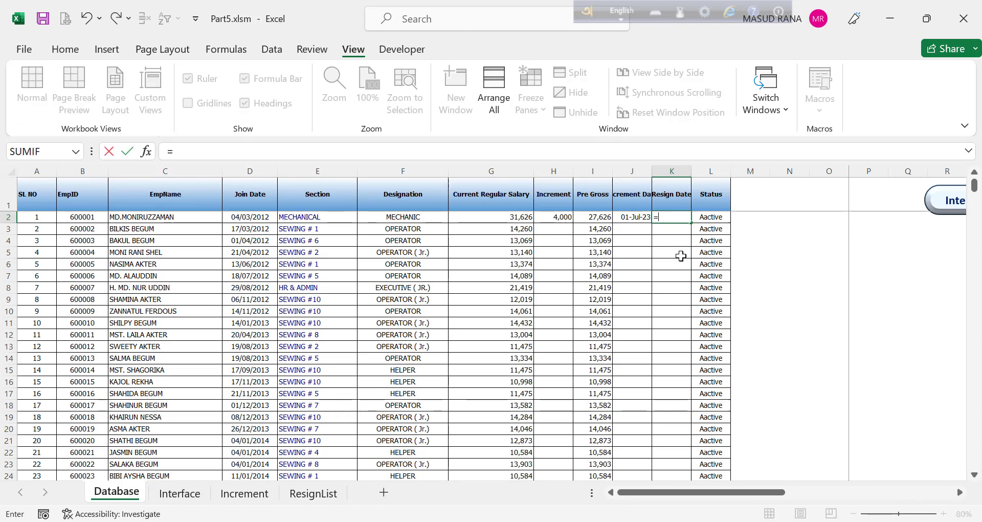
text(vlo)
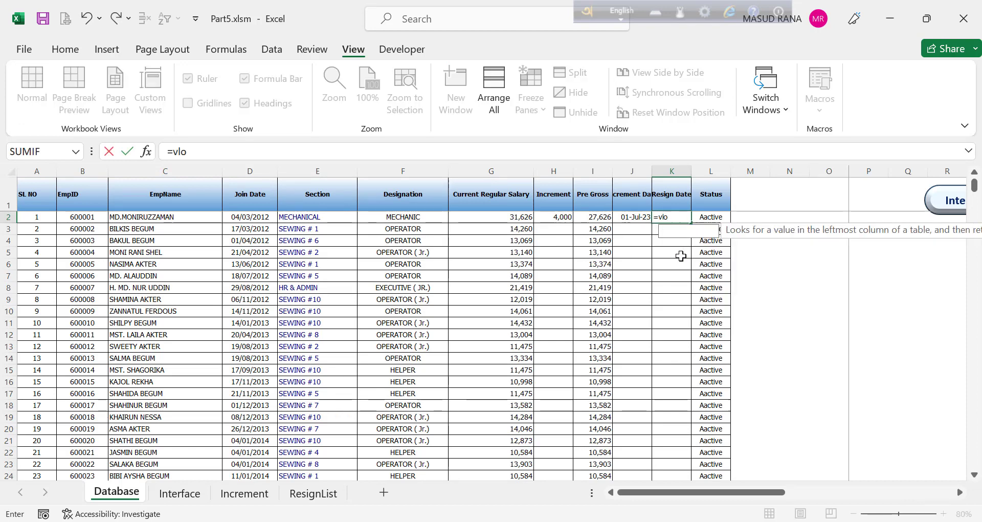
text(okup*()
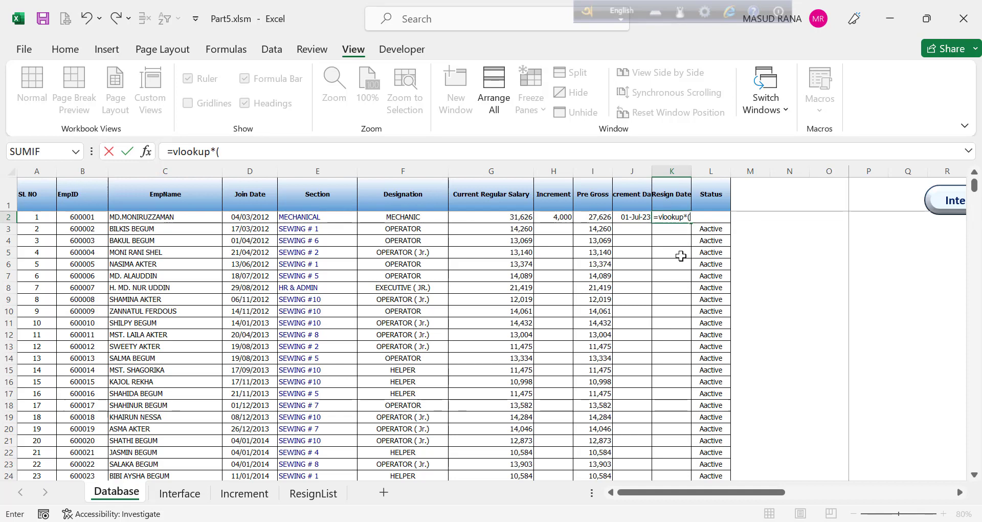
key(BackSpace)
key(BackSpace)
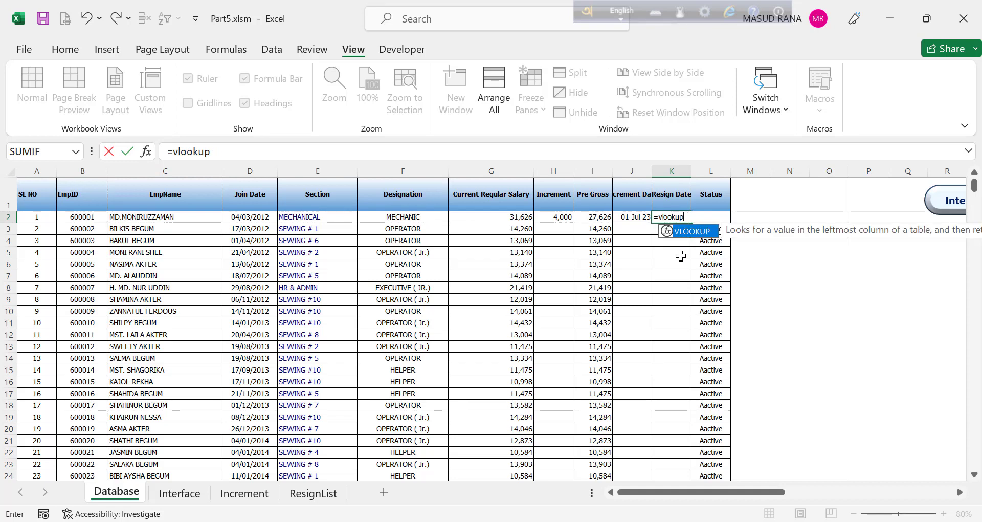
text(()
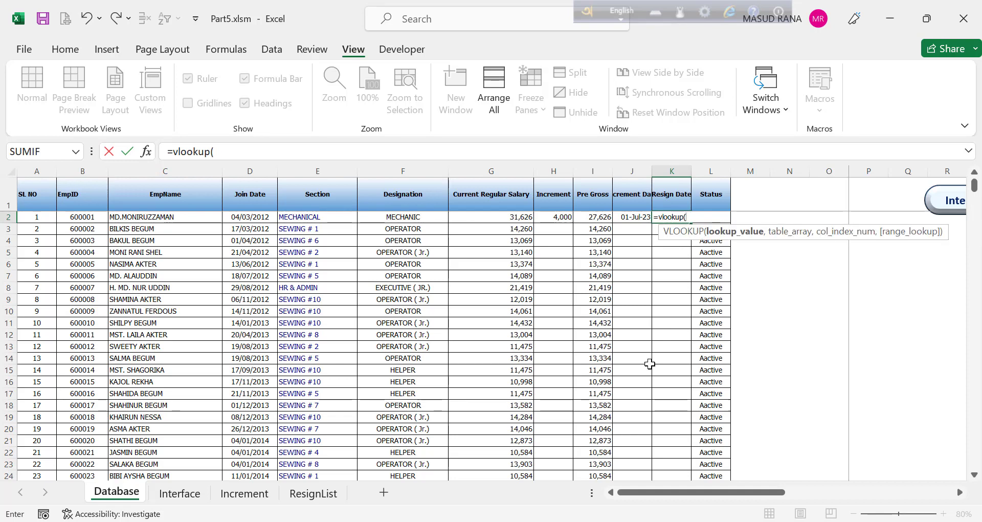
click(75, 213)
text(,)
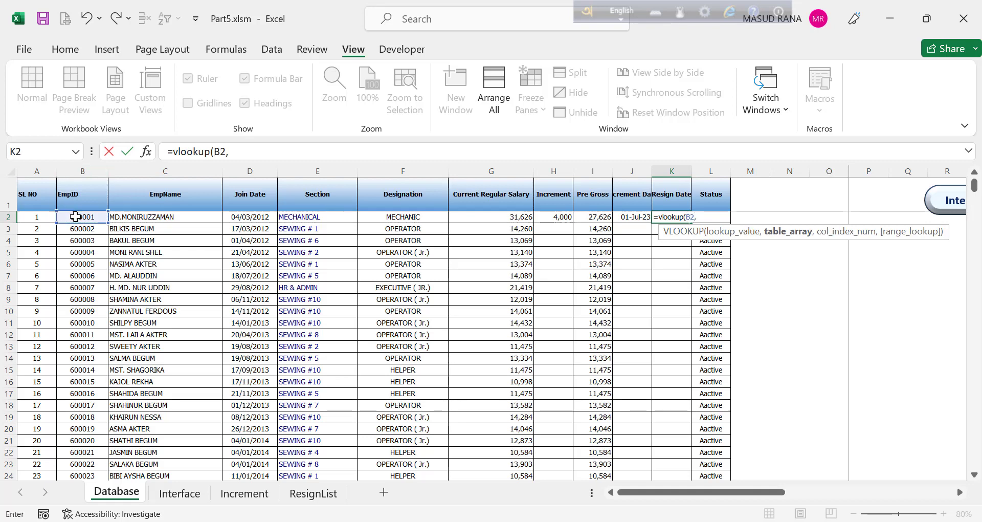
Complete K2's VLOOKUP with the table range ResignList!A2:F1048576, column index 6 and 0 for an exact match
click(310, 494)
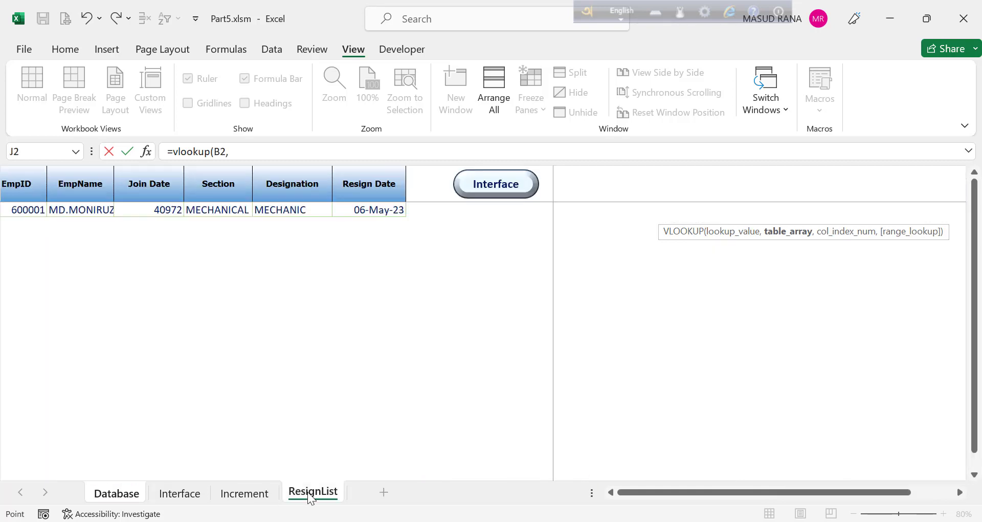
drag(26, 210, 342, 238)
key(ctrl+shift+Down)
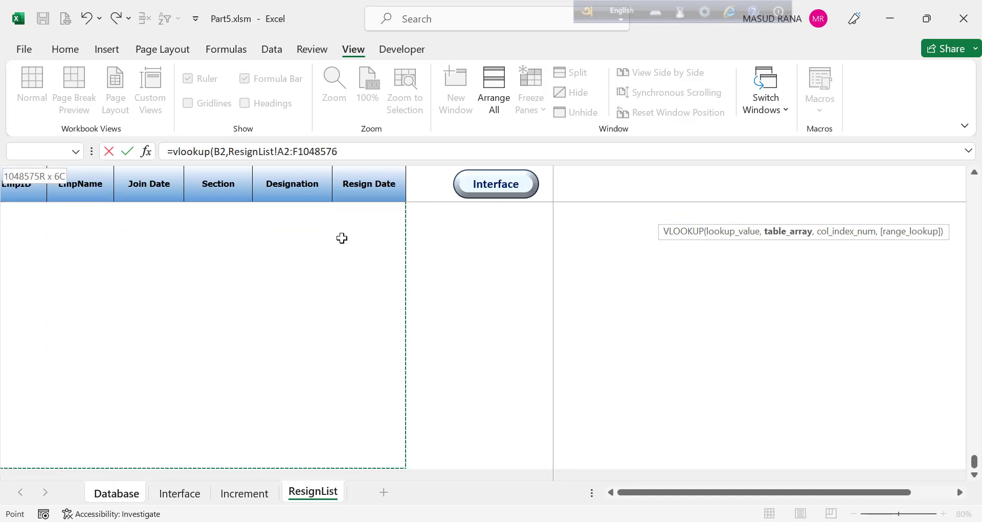
text(,)
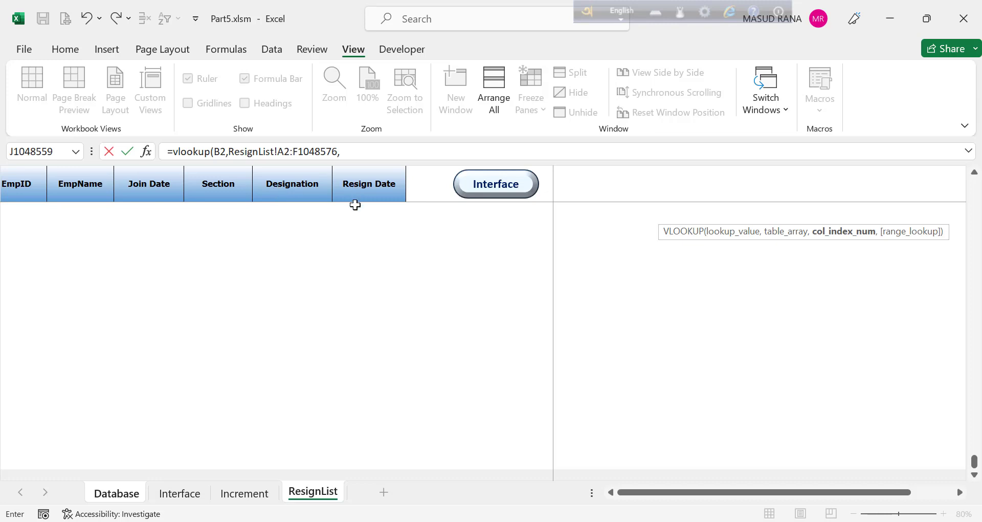
text(6,)
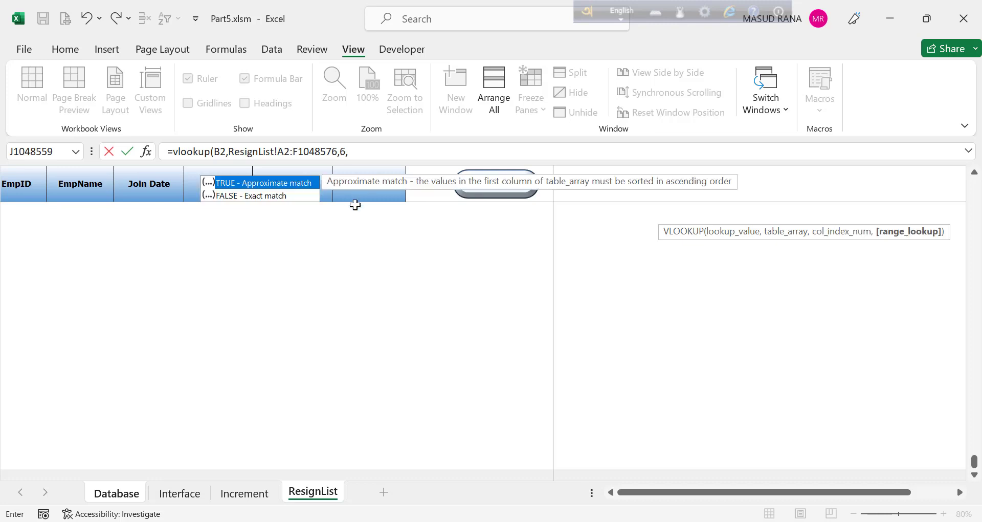
text())
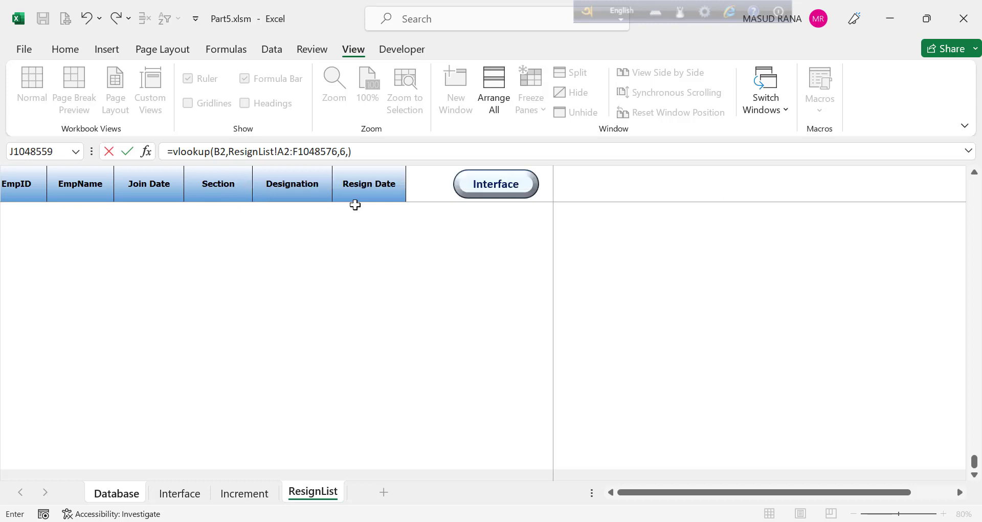
key(BackSpace)
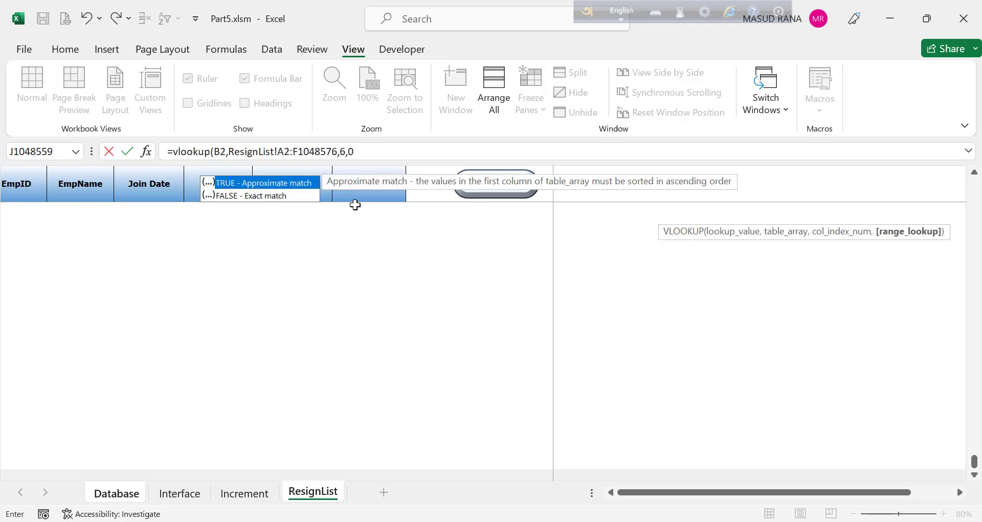
text(0))
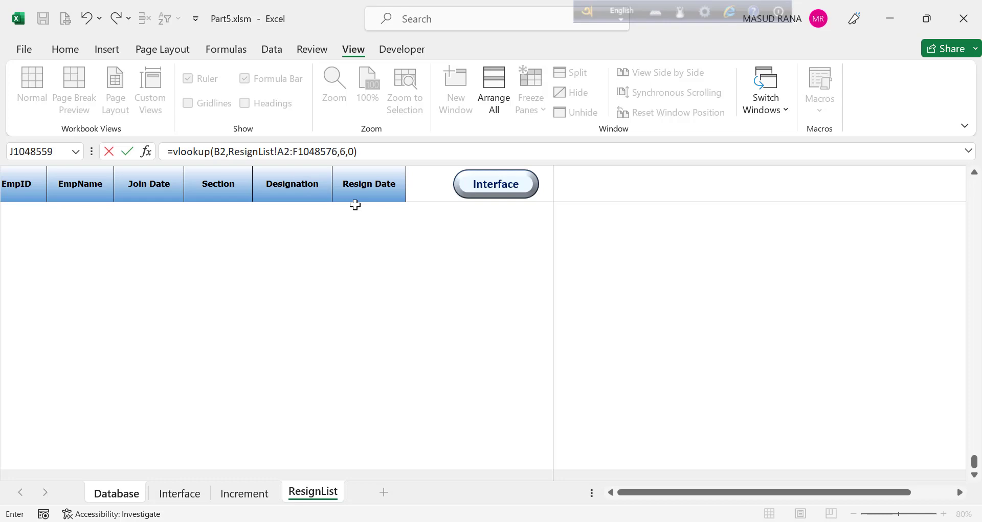
key(Return)
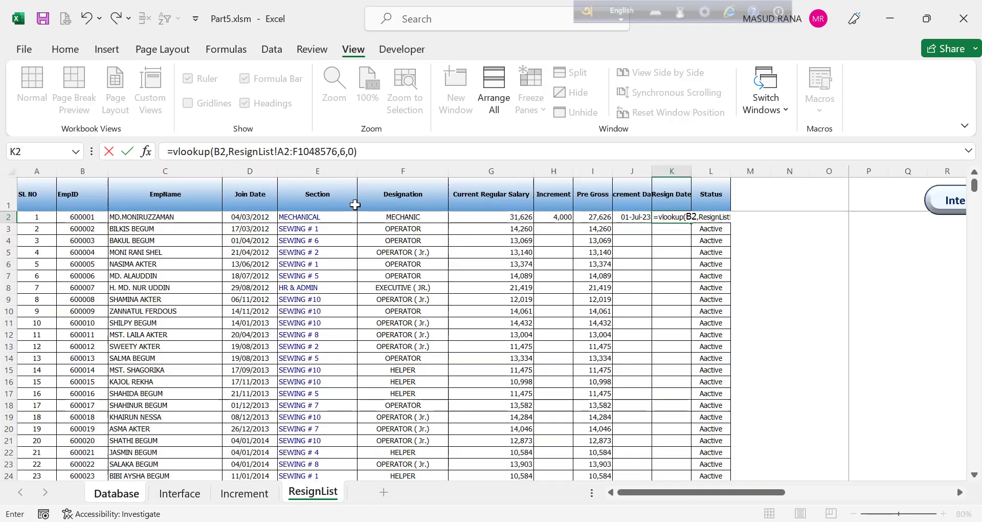
Make K2's lookup range absolute as ResignList!$A$2:$F$1048576 and fill the formula down the Resign Date column
click(668, 216)
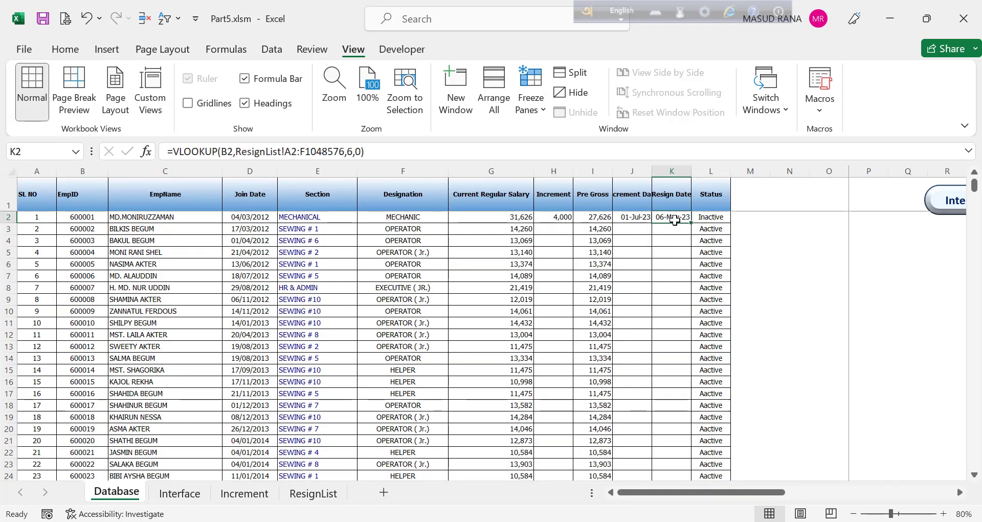
click(288, 151)
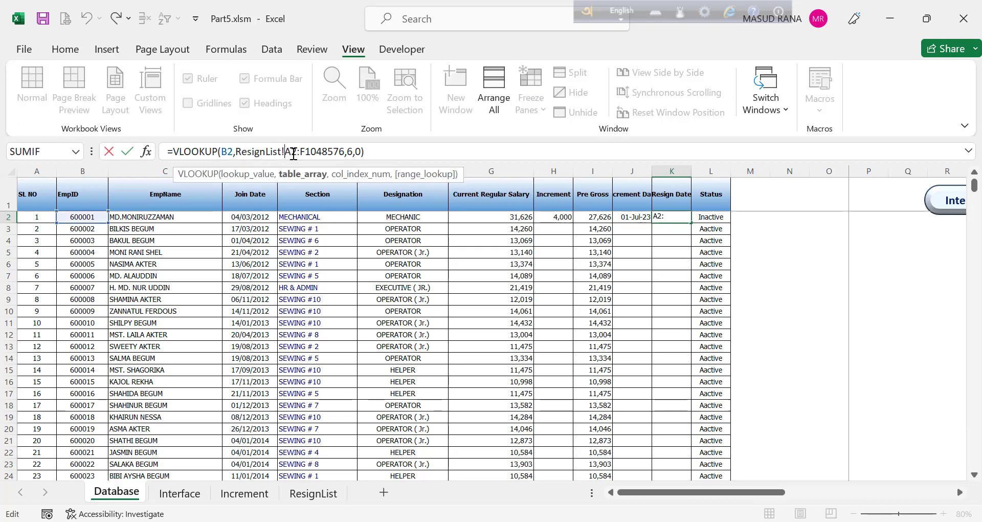
text($)
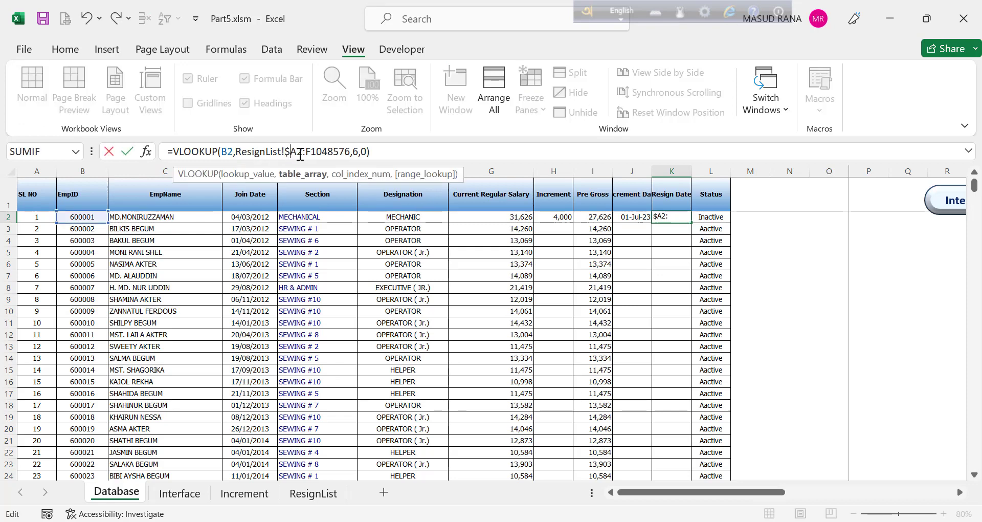
click(299, 151)
text($)
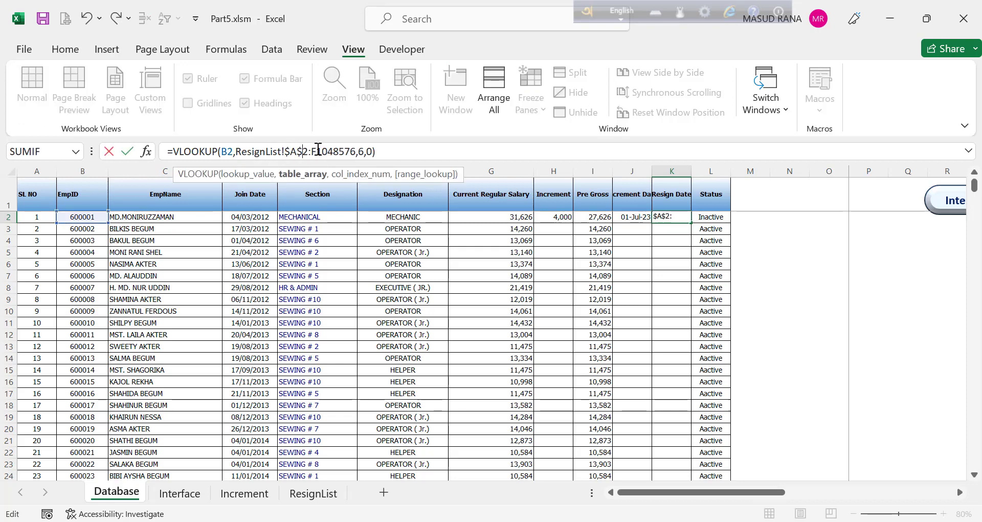
click(312, 152)
text($)
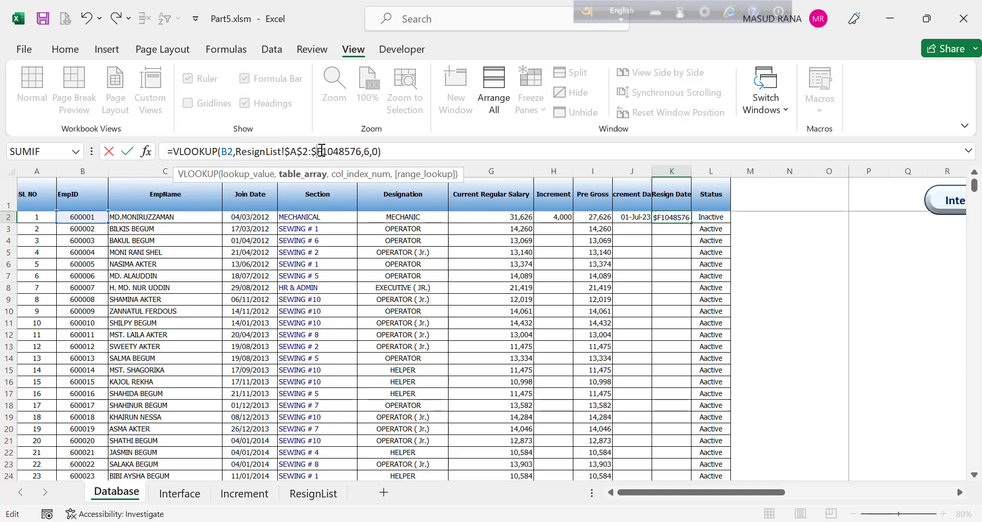
click(321, 151)
text($)
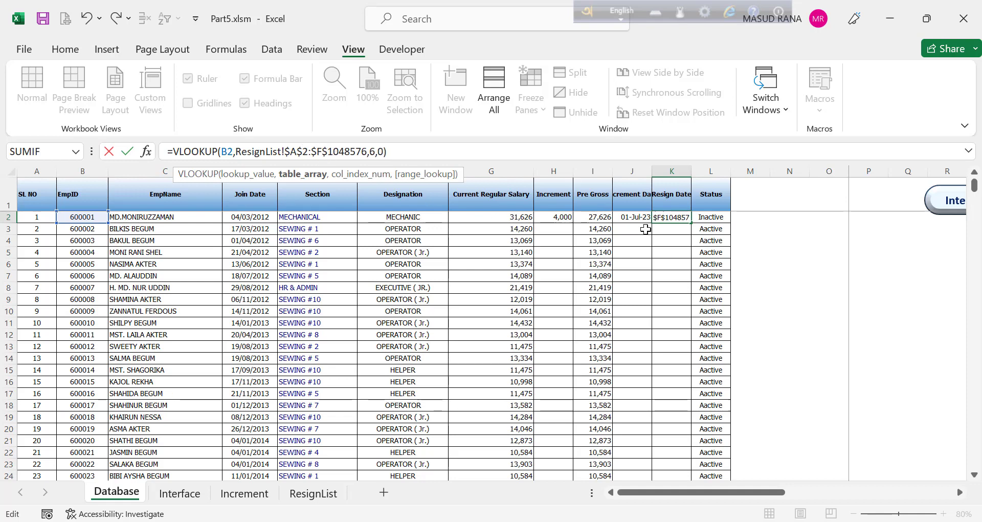
key(Return)
click(683, 217)
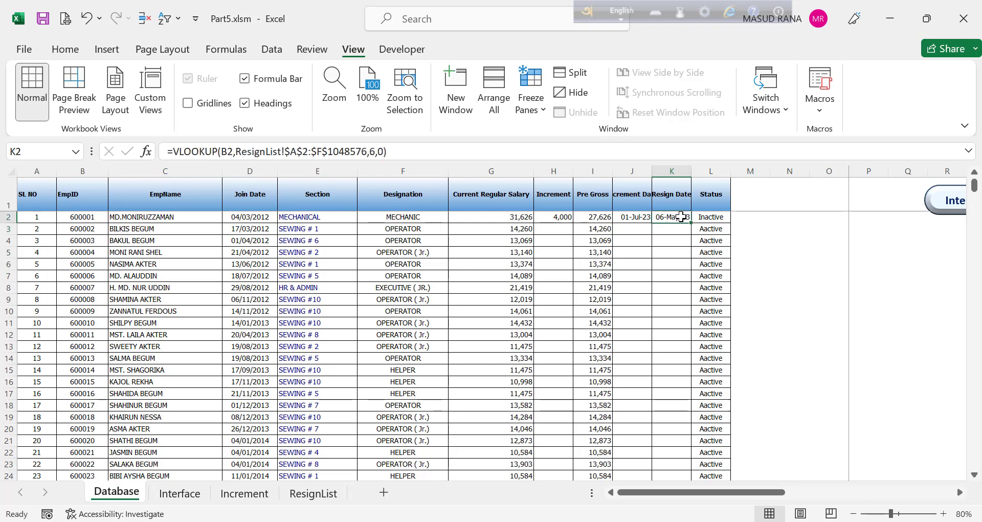
double_click(692, 224)
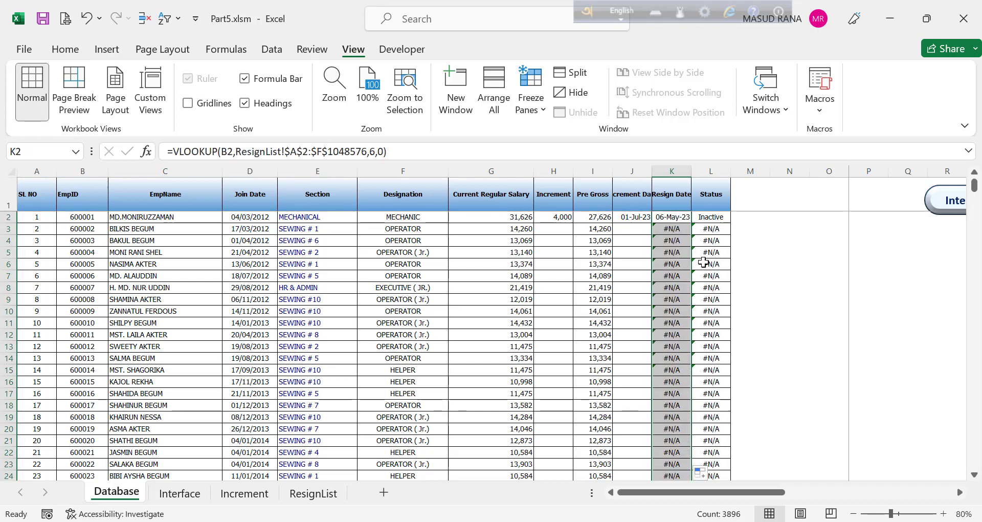
Wrap K2's VLOOKUP in IFERROR with "" as the error value and refill the whole Resign Date column with it
click(680, 214)
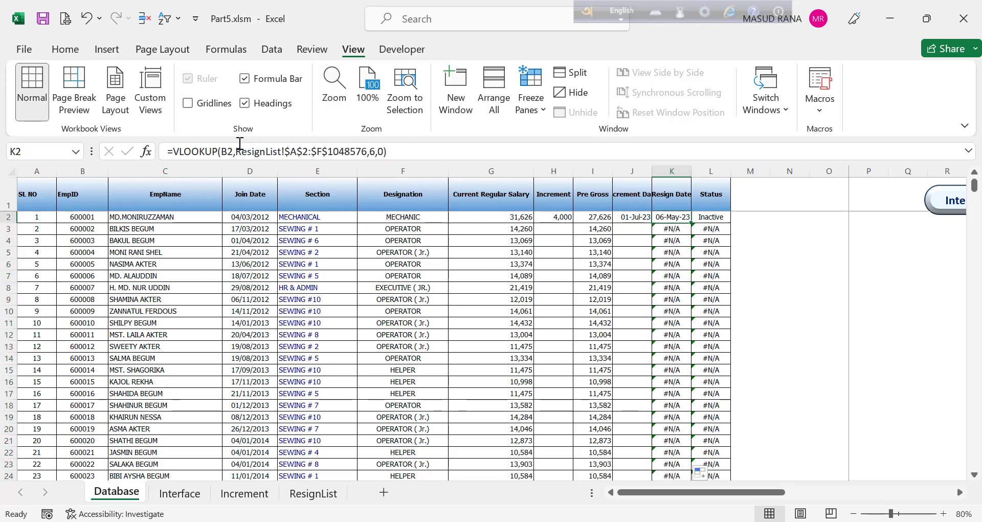
click(175, 152)
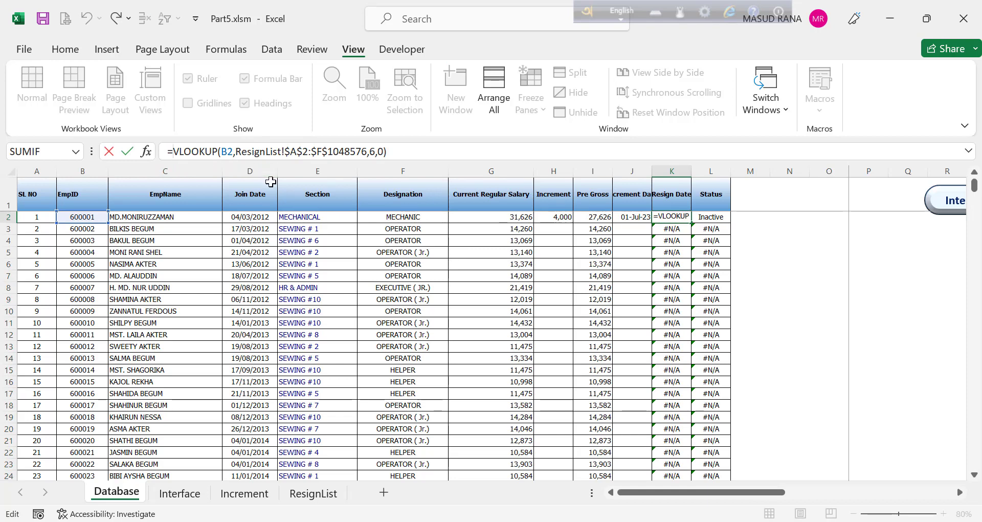
text(Ifferrr)
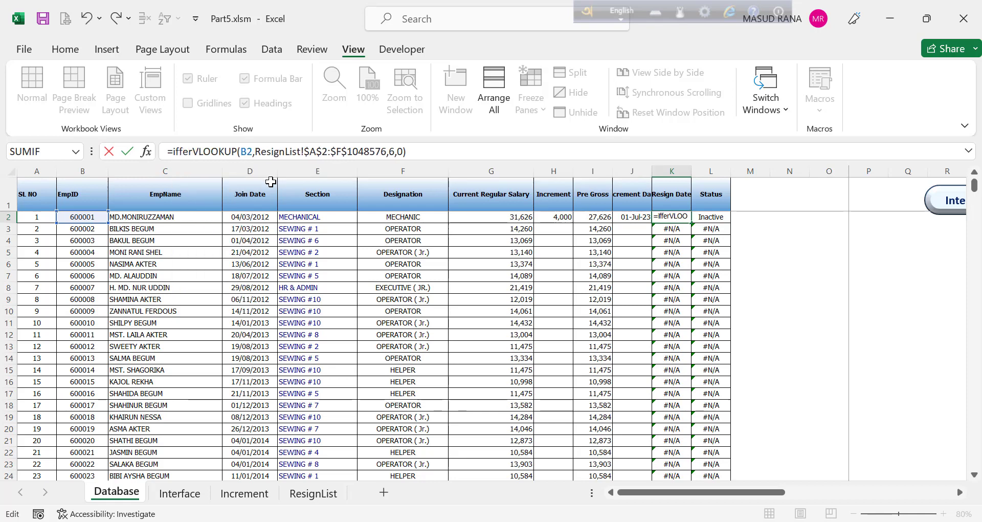
key(BackSpace)
key(BackSpace)
key(BackSpace)
key(BackSpace)
key(BackSpace)
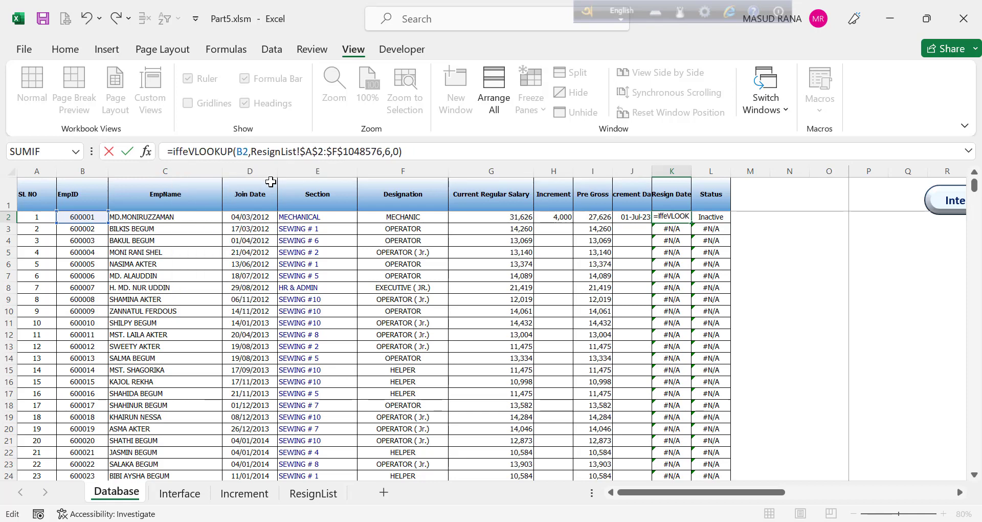
text(error)
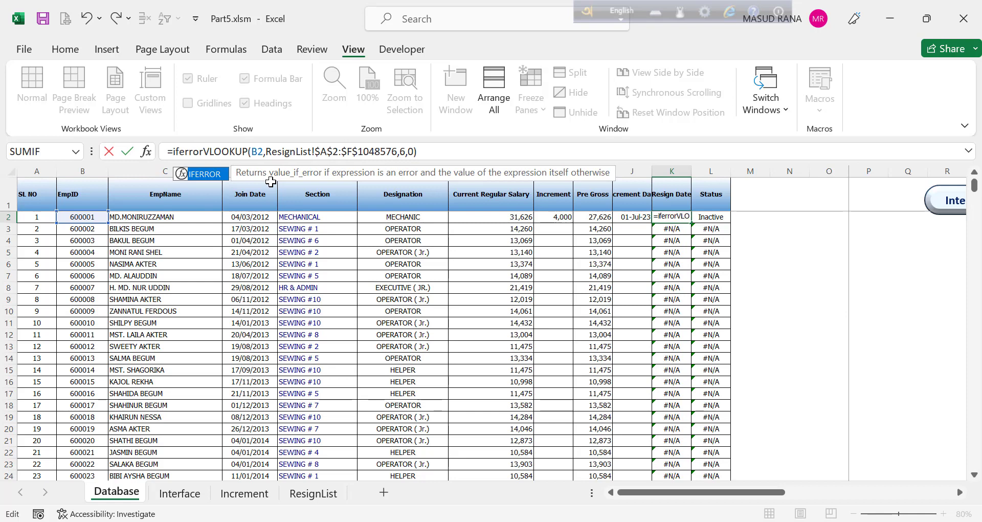
text(()
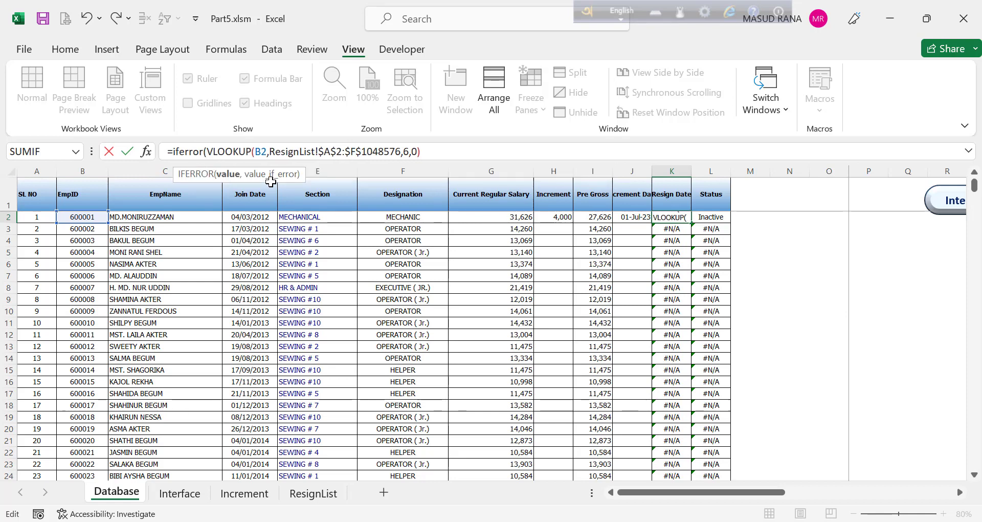
click(438, 149)
text(,)
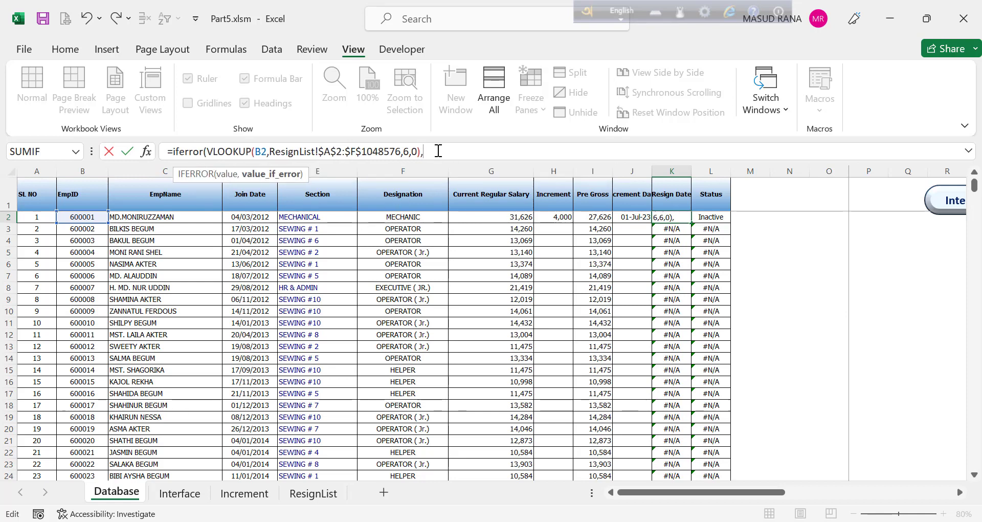
text(""))
key(Return)
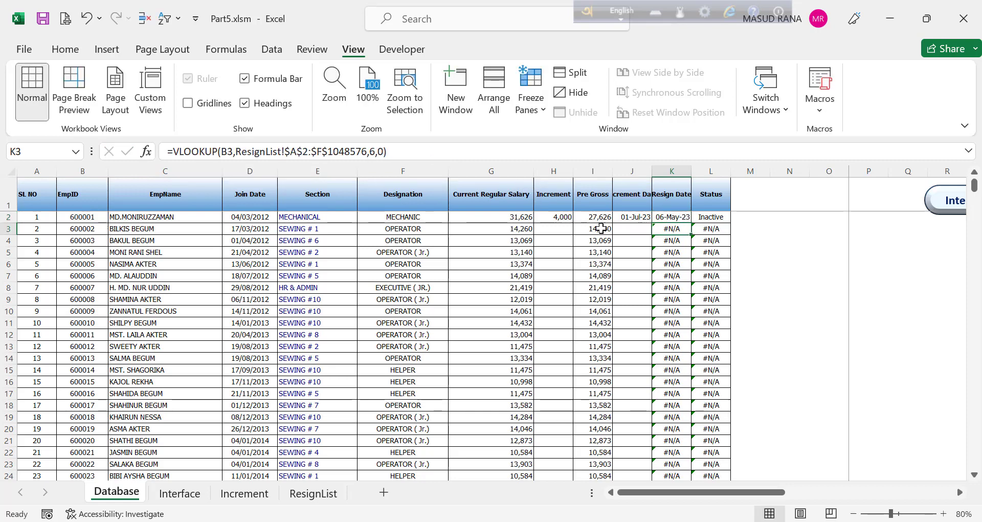
click(664, 217)
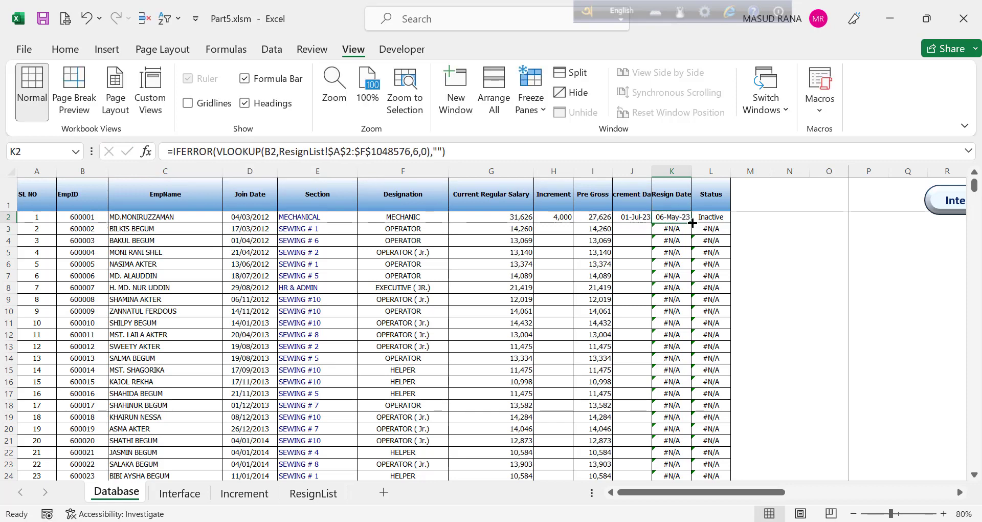
double_click(692, 223)
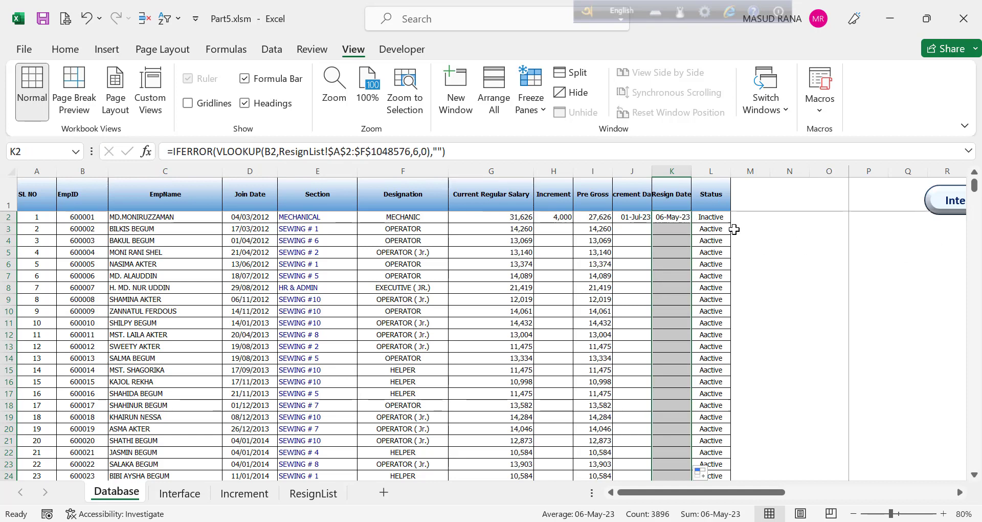
Examine the IF formula in L2 of the Database sheet's Status column and compare it with Status cells further down
click(713, 207)
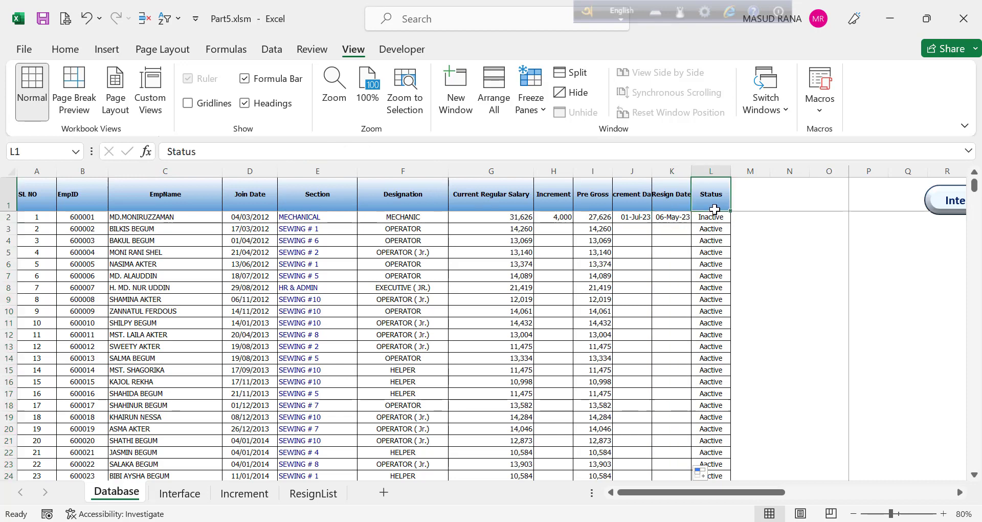
click(712, 216)
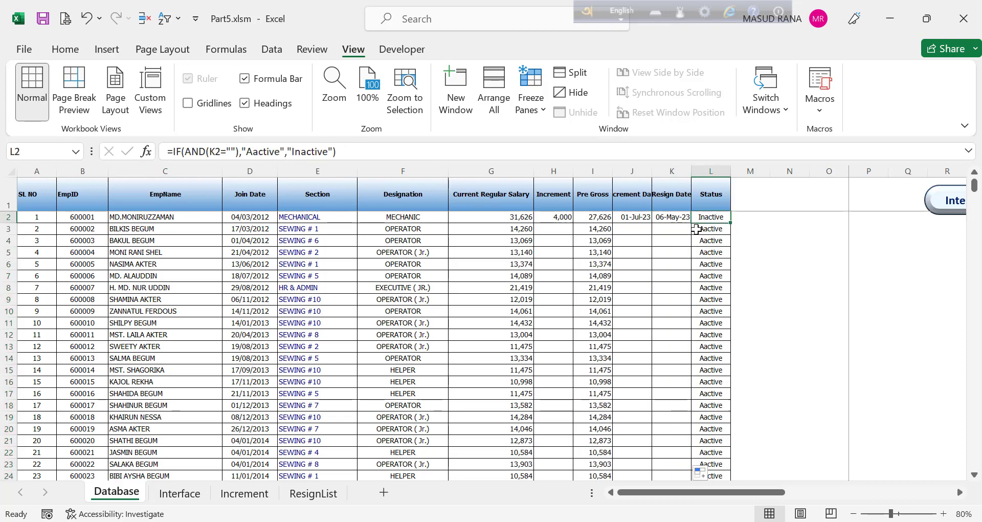
click(188, 153)
click(214, 151)
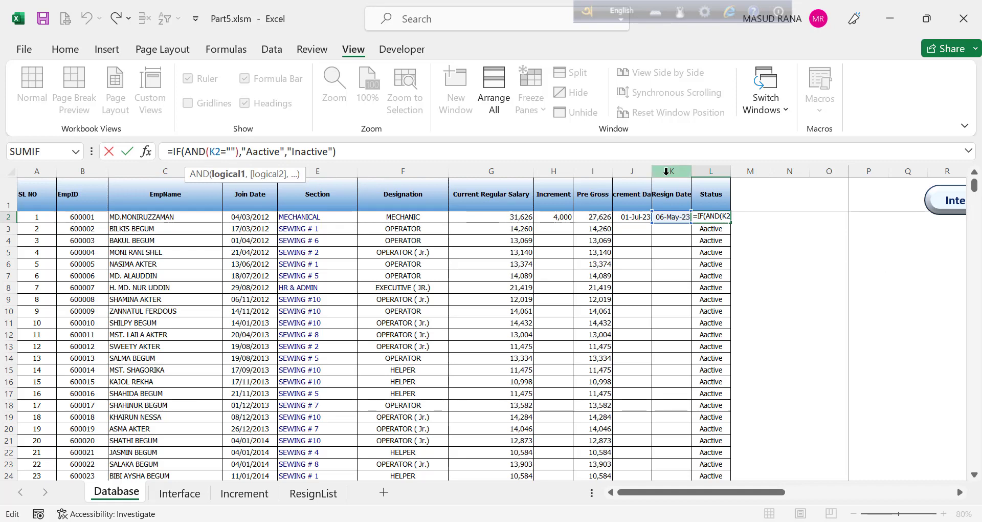
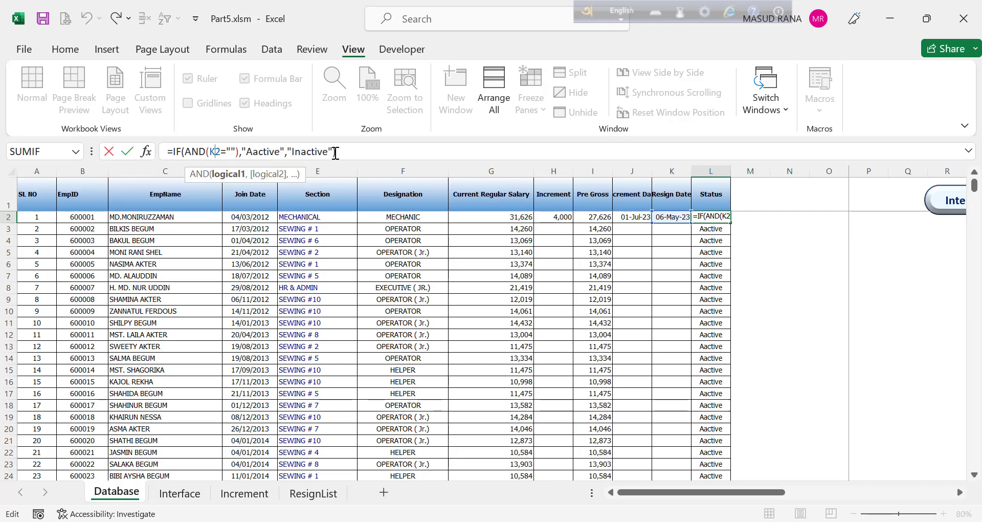
key(Return)
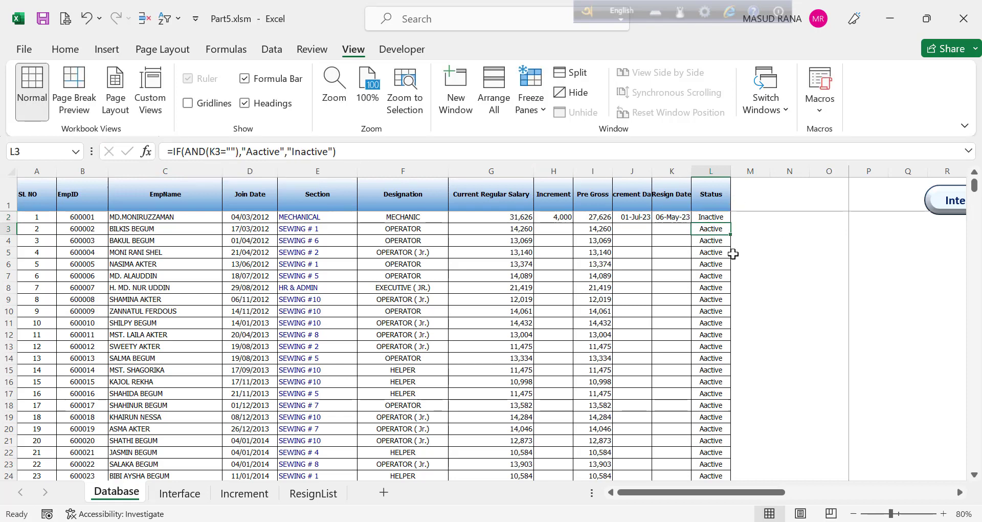
click(674, 228)
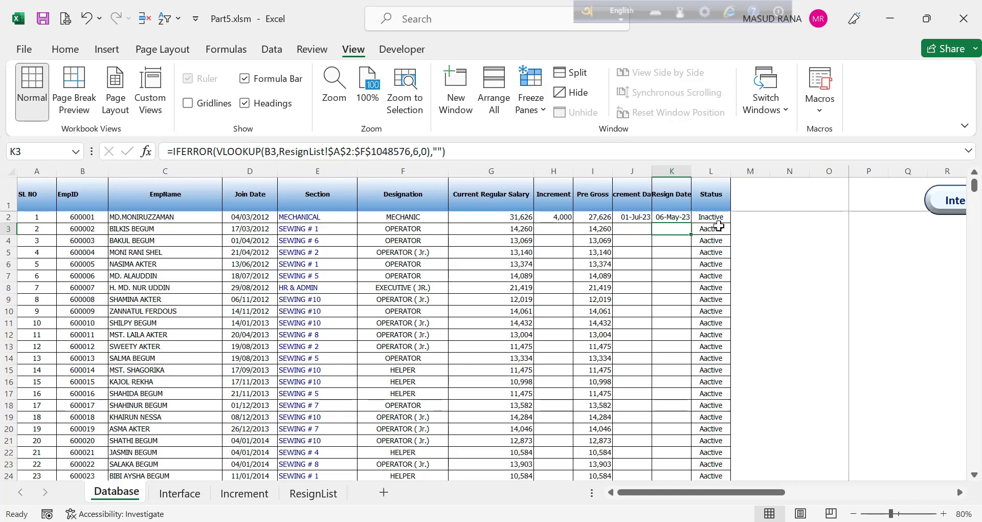
click(718, 251)
click(717, 321)
click(719, 357)
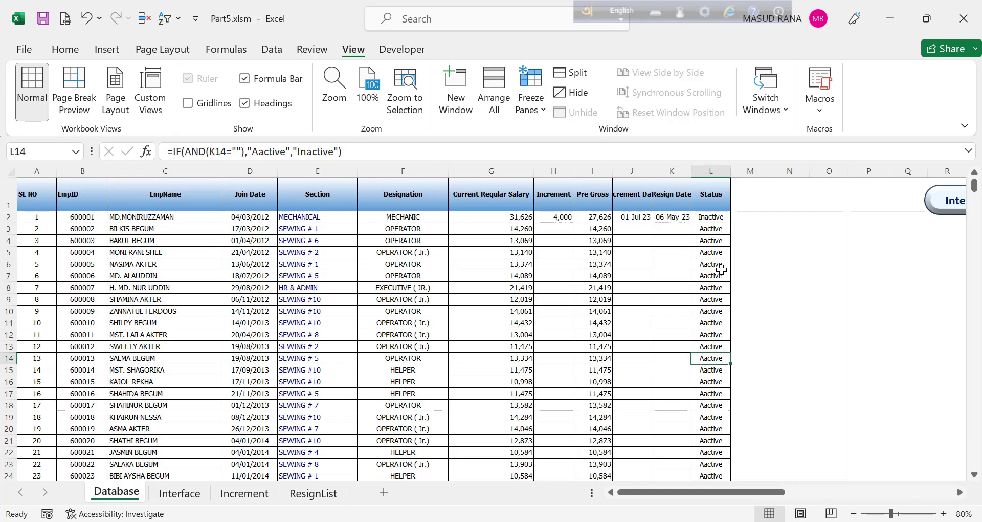
click(712, 217)
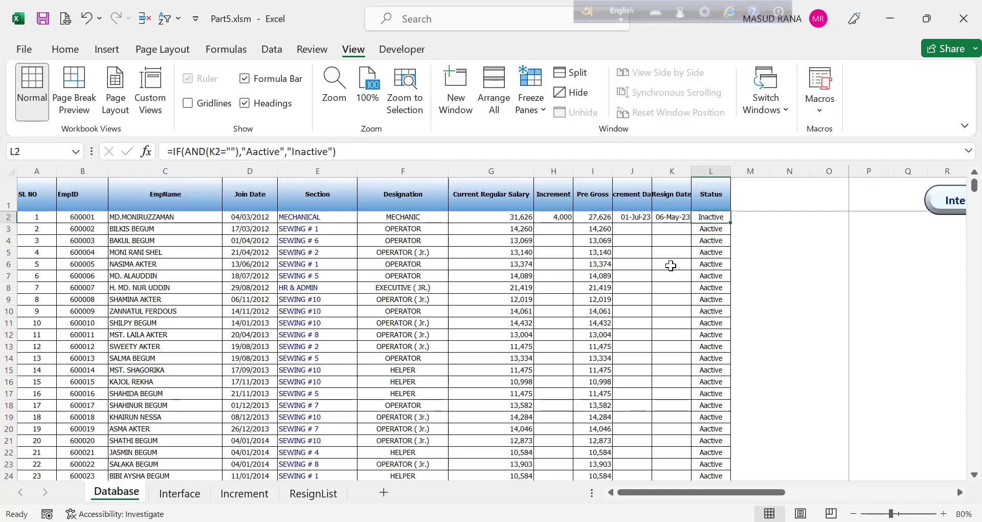
Clear the submitted test record below the headers on the Increment sheet
click(182, 498)
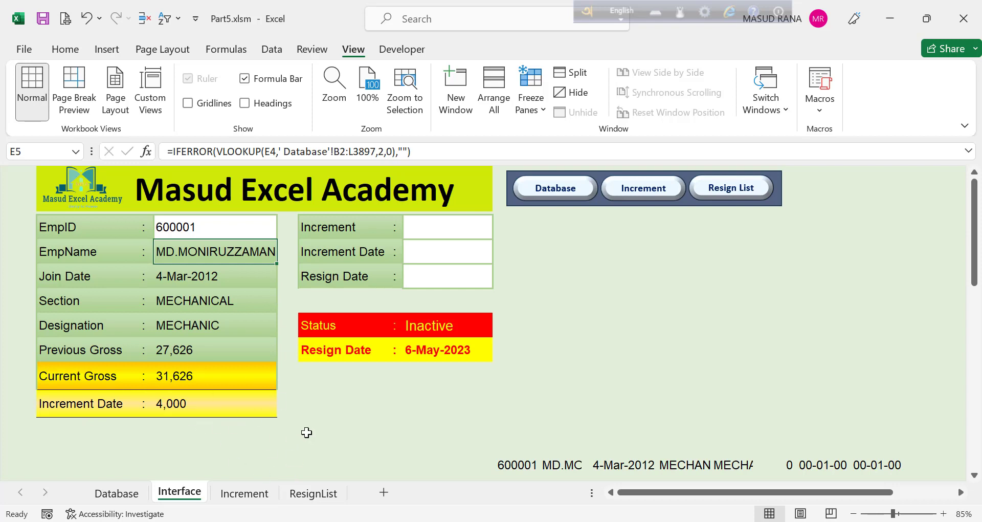
click(247, 494)
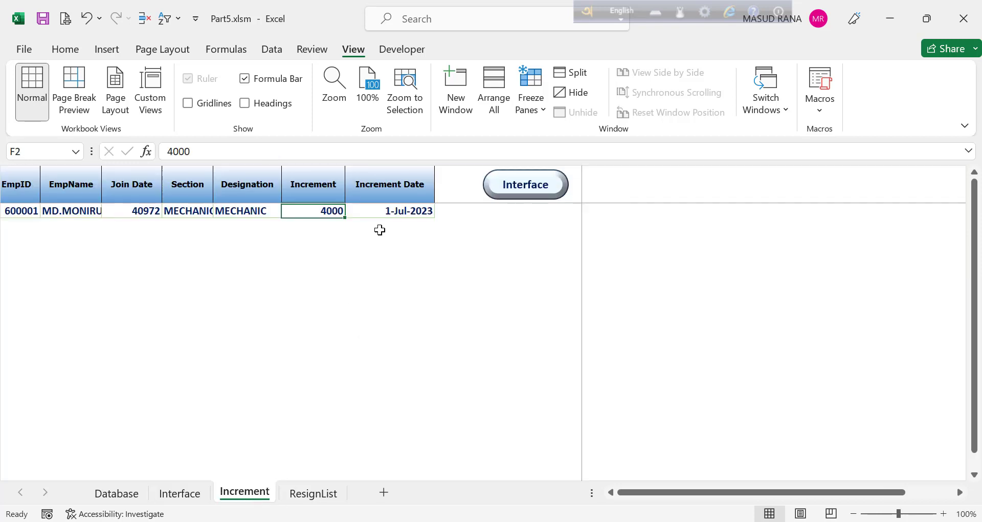
drag(383, 213, 4, 226)
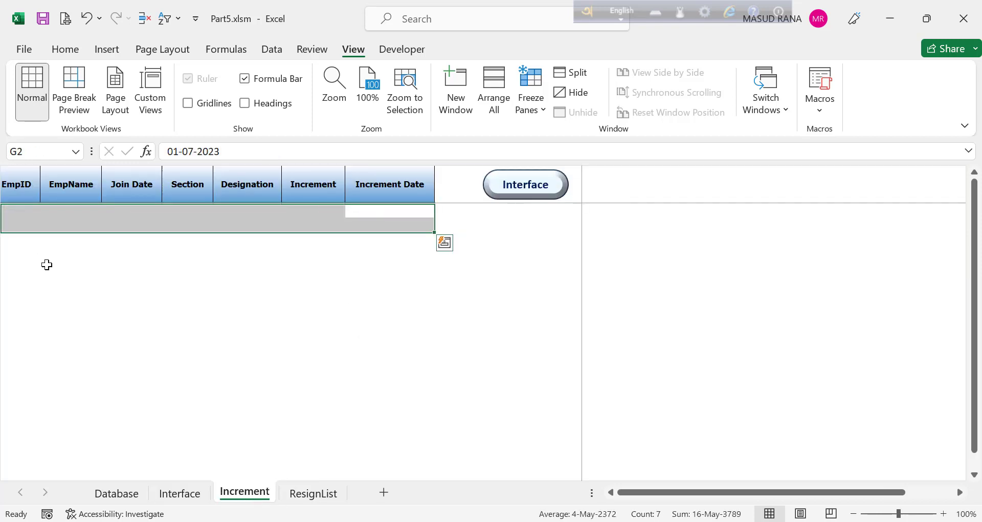
Clear the submitted test record in row 2 of the ResignList sheet
click(316, 494)
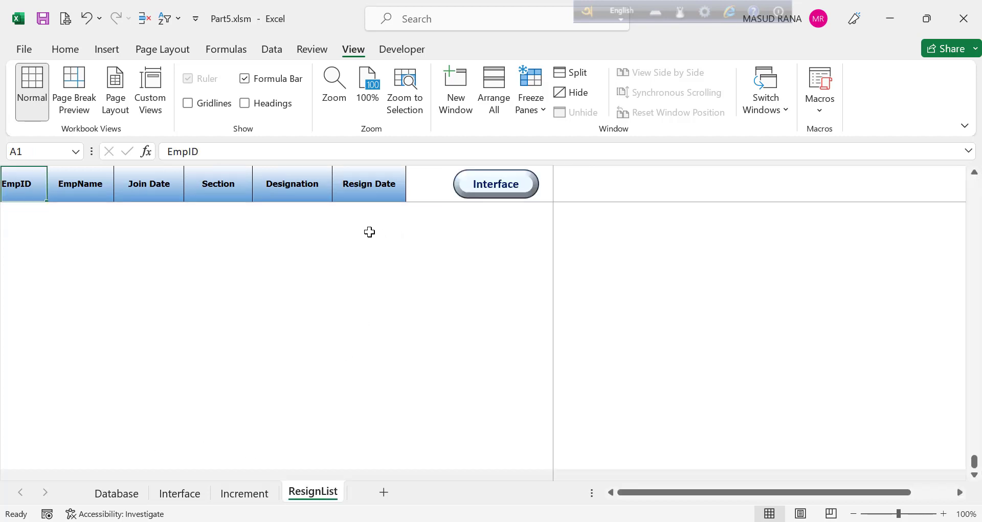
click(437, 189)
click(423, 212)
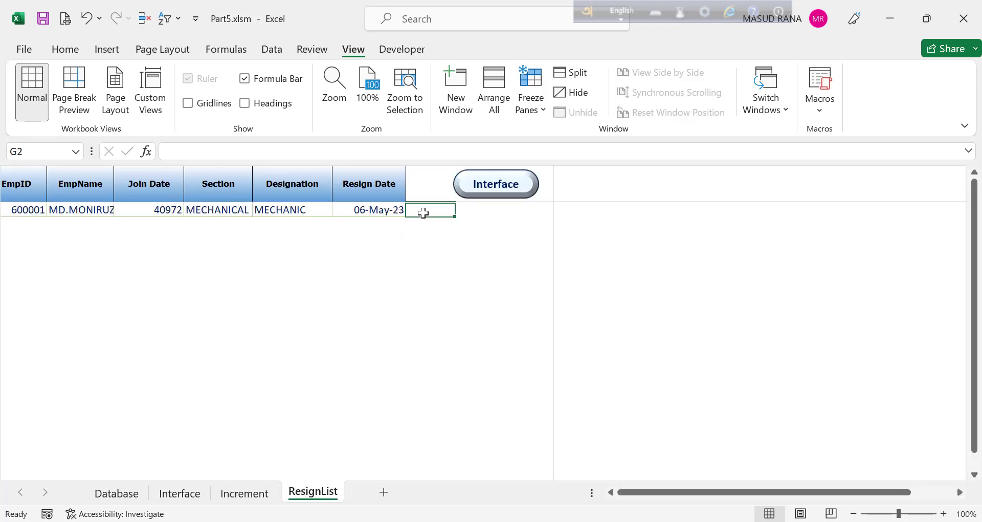
drag(376, 212, 22, 209)
key(Delete)
click(361, 357)
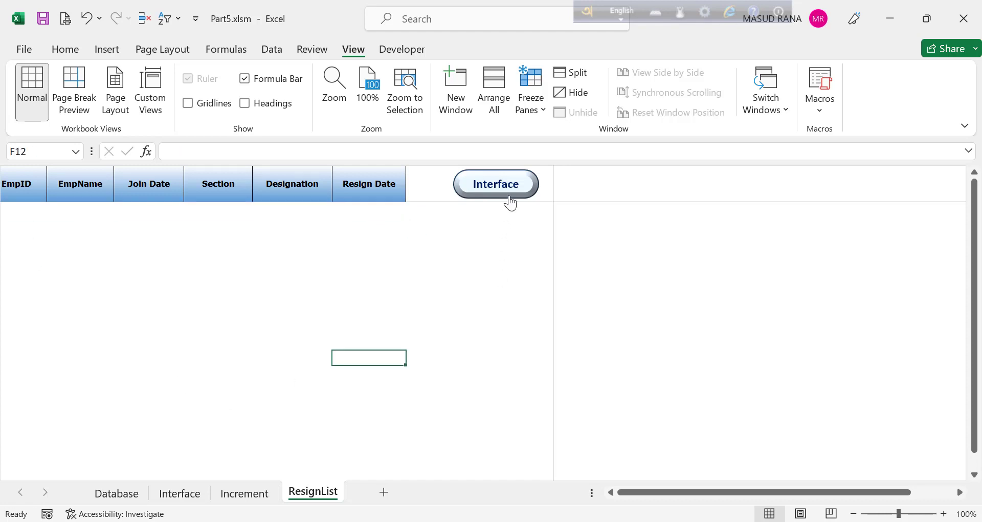
On the Interface sheet, submit an increment of 5000 dated 1/6/23 for the loaded employee
click(510, 203)
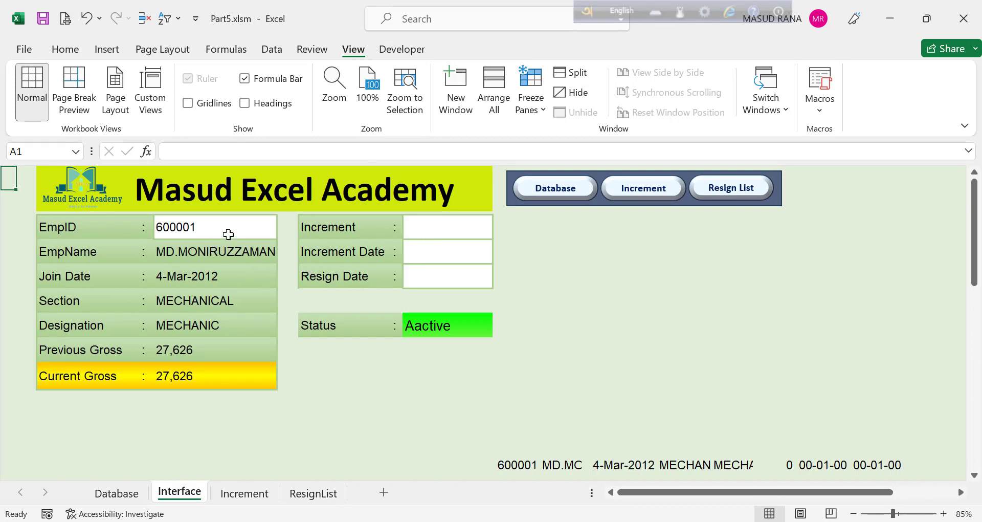
click(424, 232)
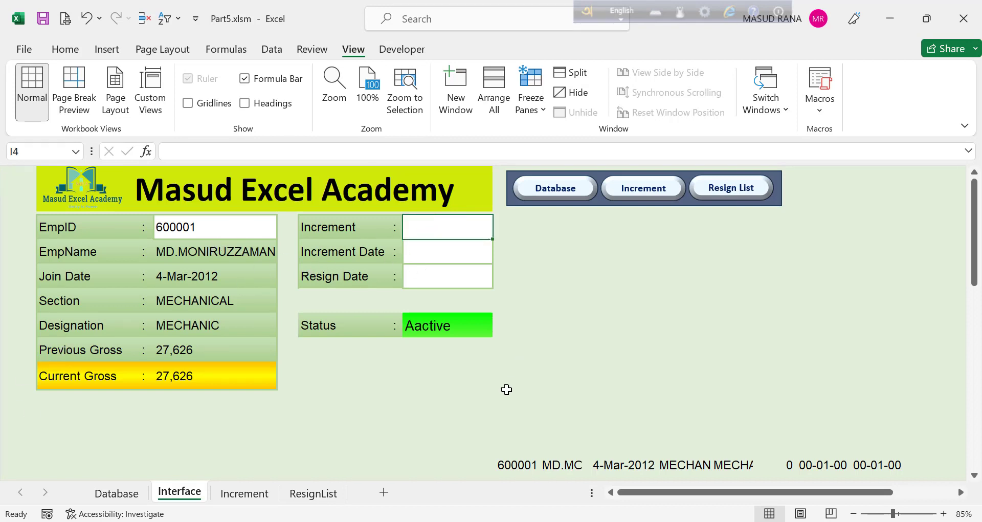
text(5000)
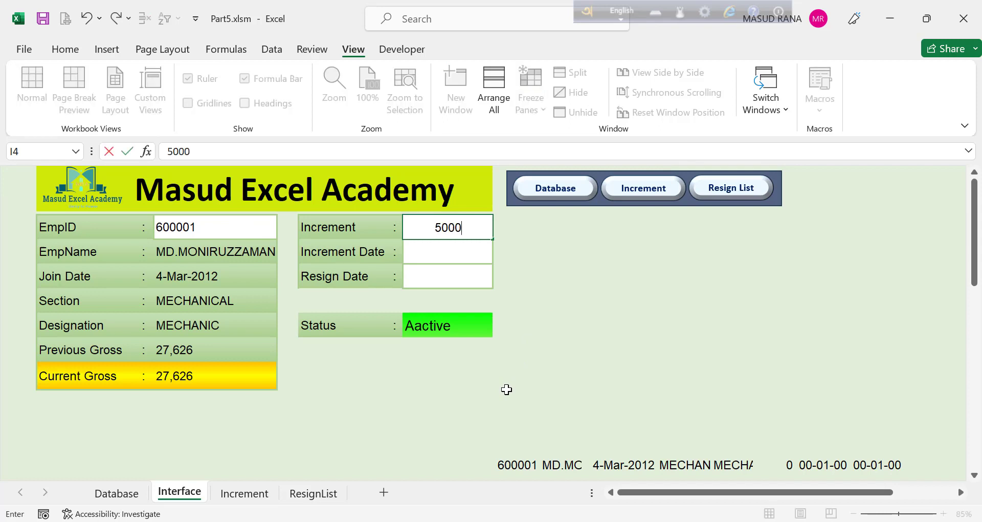
key(Return)
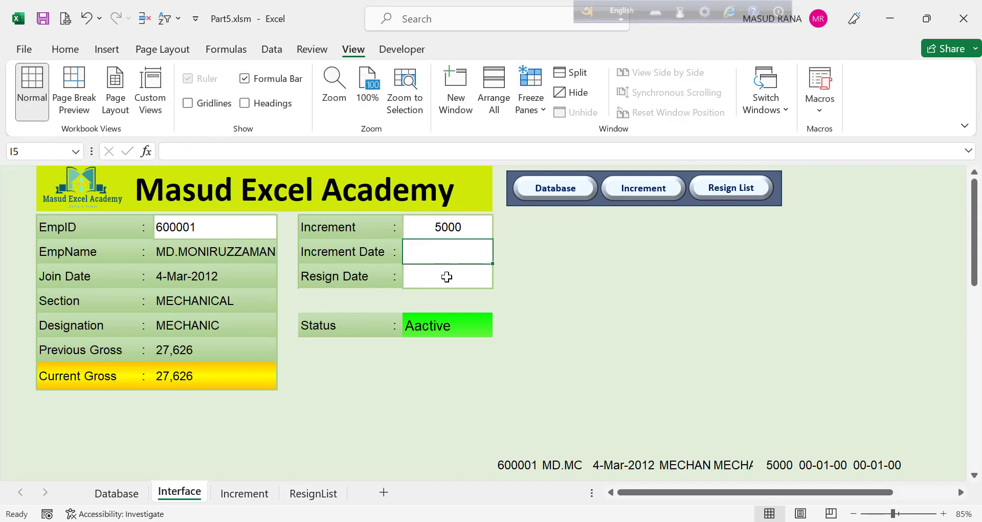
text(1/6/23)
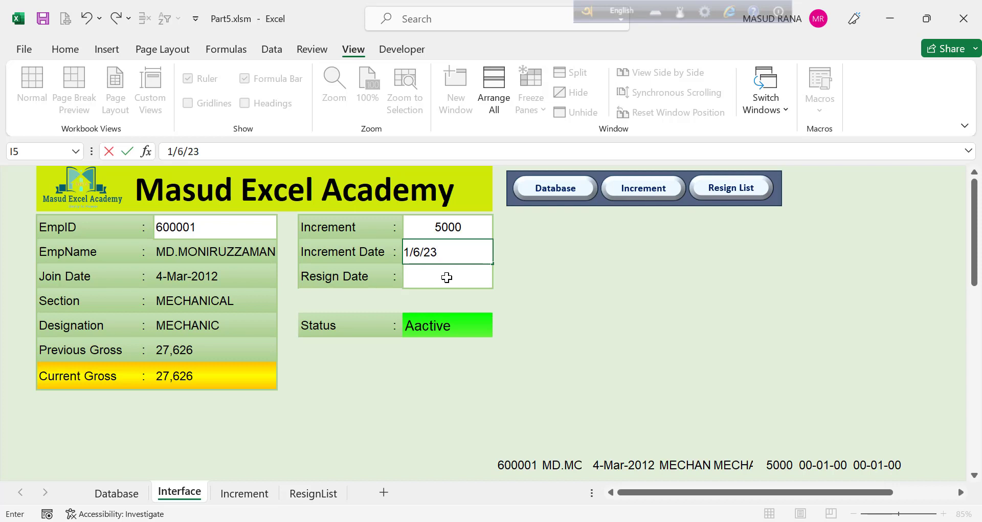
key(Return)
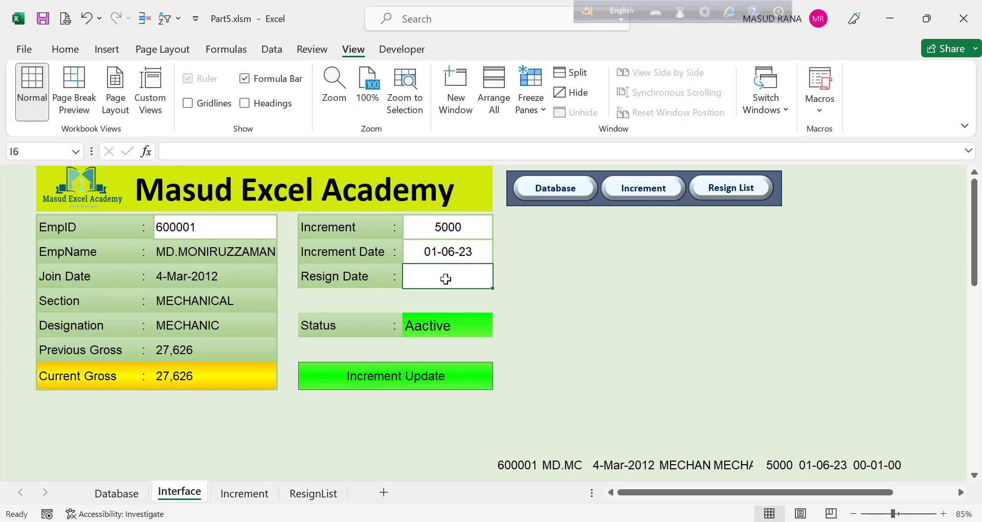
click(380, 381)
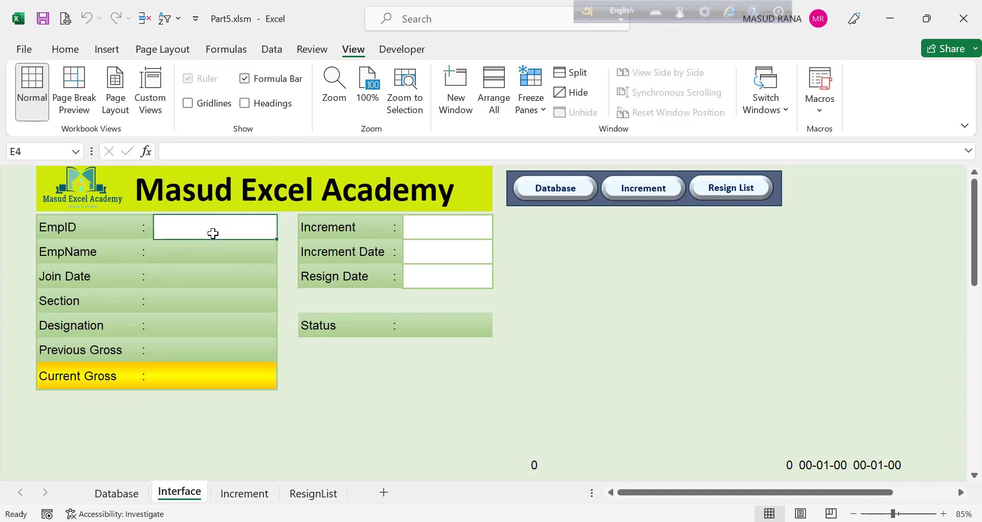
Reload the same employee's record in the Interface form by entering the employee ID
text(6)
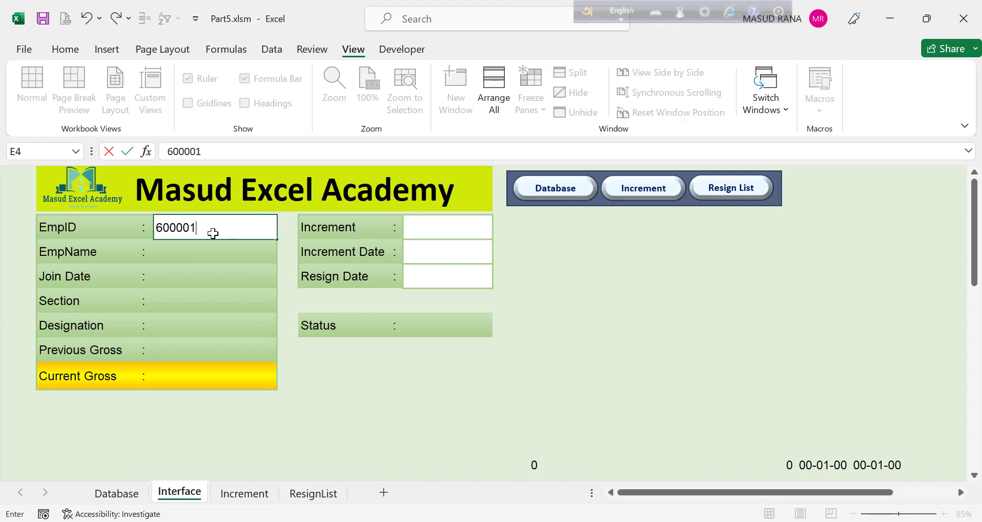
text(00001)
key(Return)
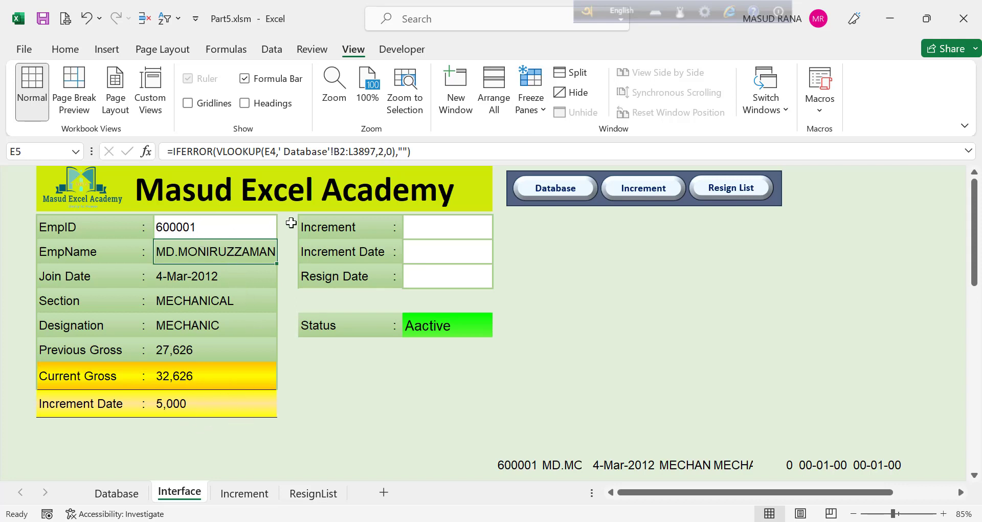
Enter 30/7/23 as the employee's Resign Date and submit the resignation
click(420, 270)
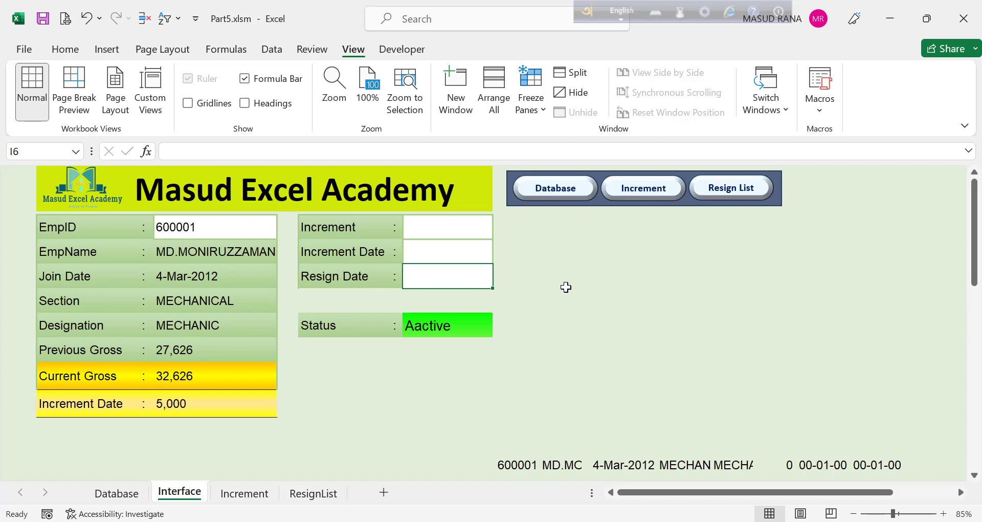
text(3)
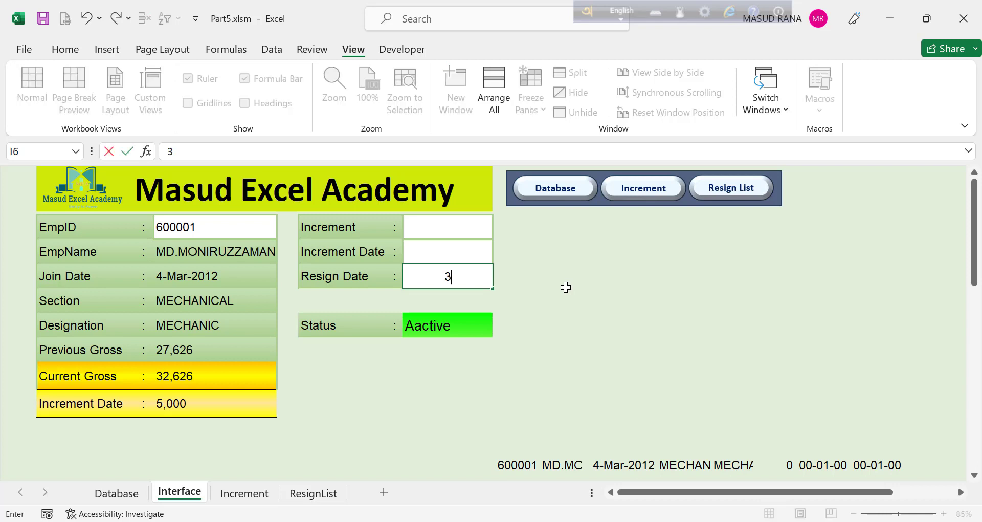
text(0/8)
key(BackSpace)
text(7/23)
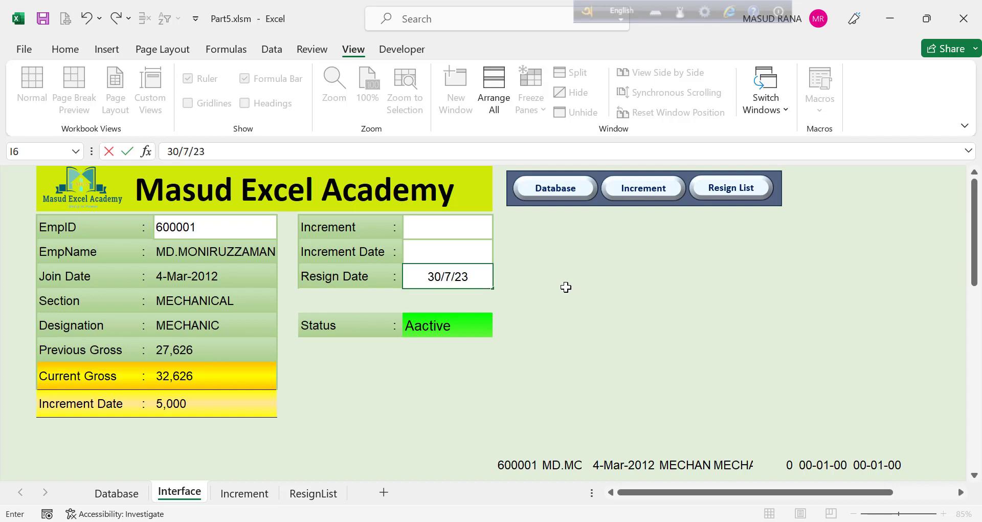
click(563, 323)
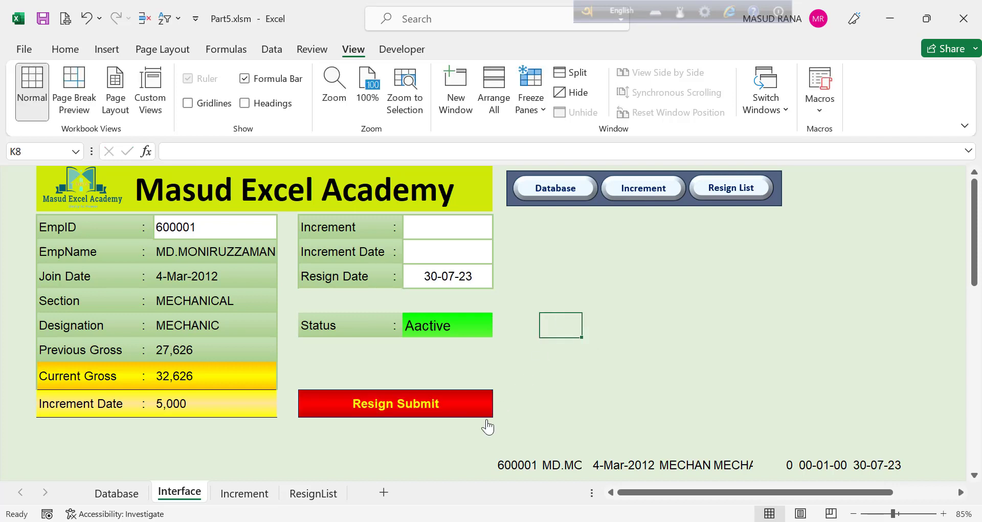
click(398, 410)
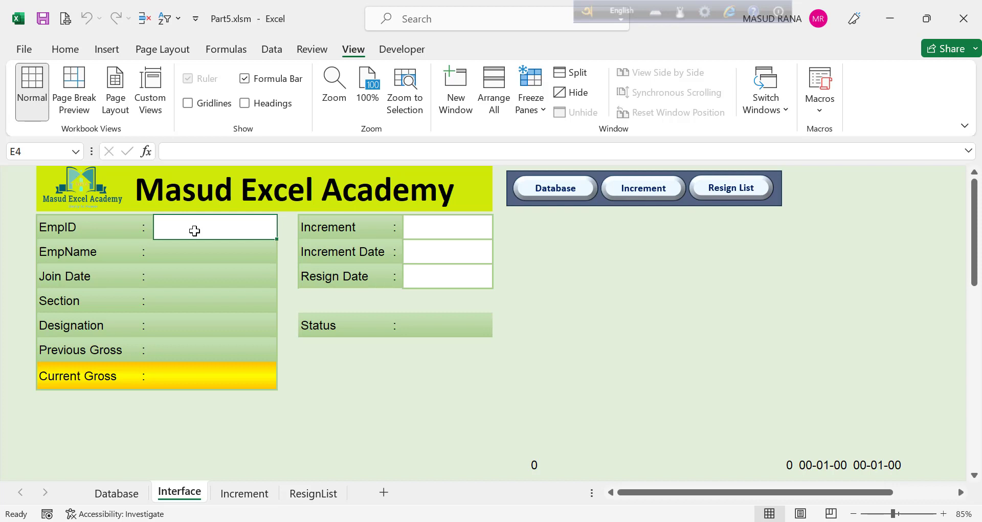
Look up the employee by ID again and check the increment amount, Status and Resign Date fields on the Interface form
text(600001)
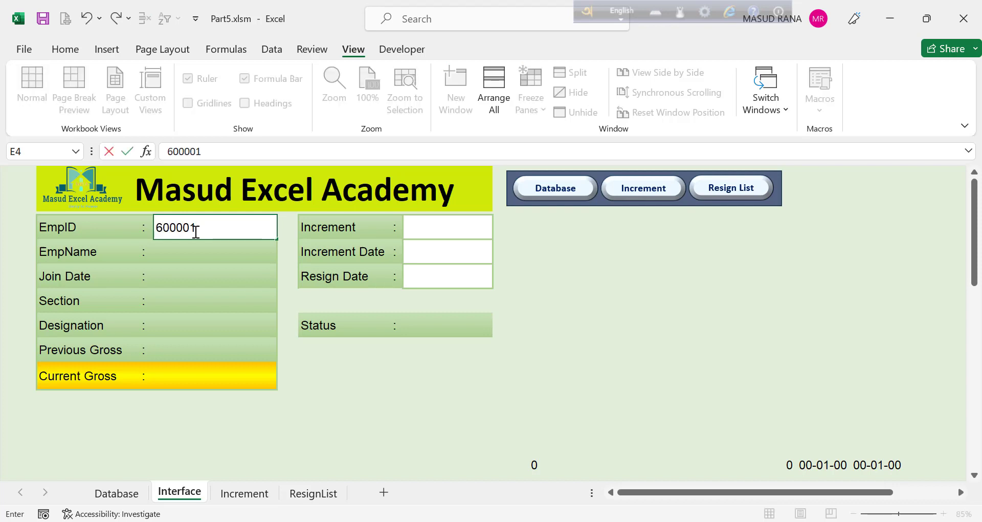
key(Return)
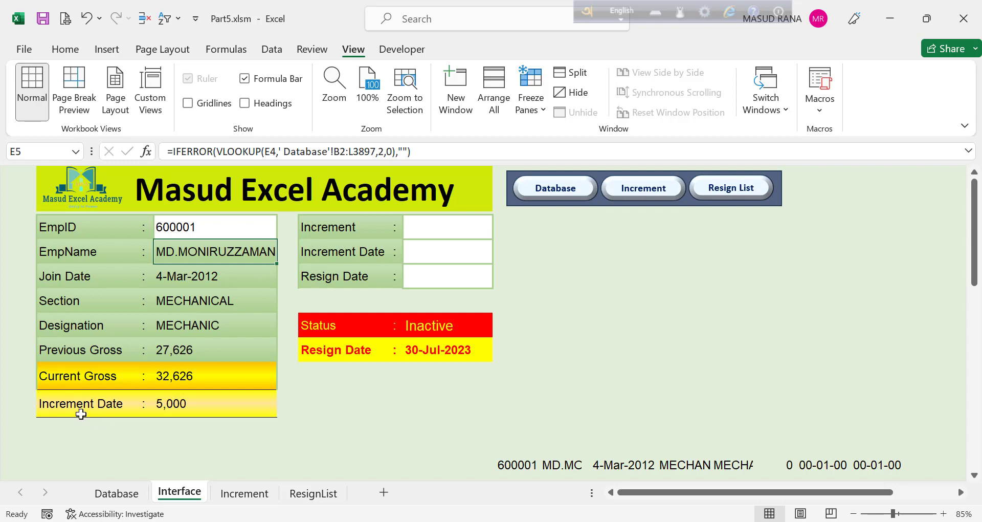
click(184, 406)
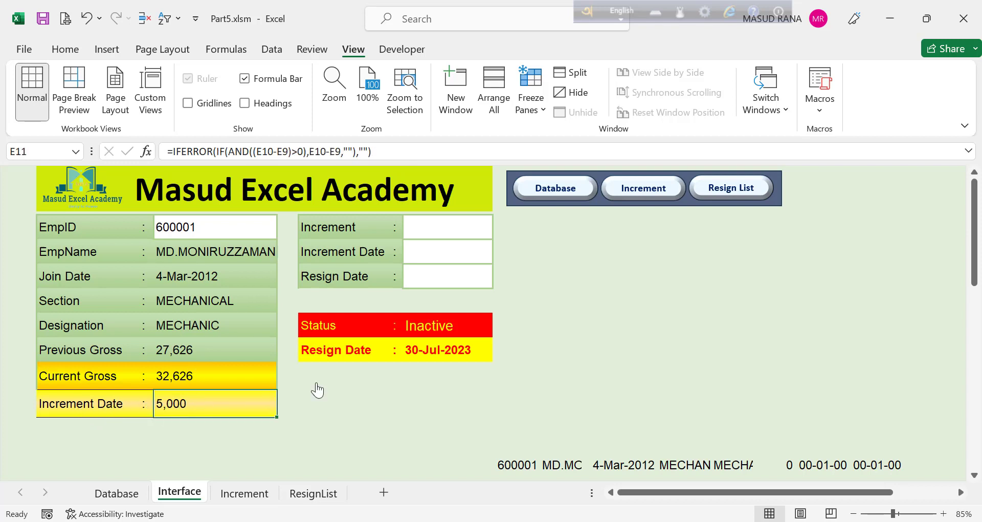
click(314, 328)
click(409, 329)
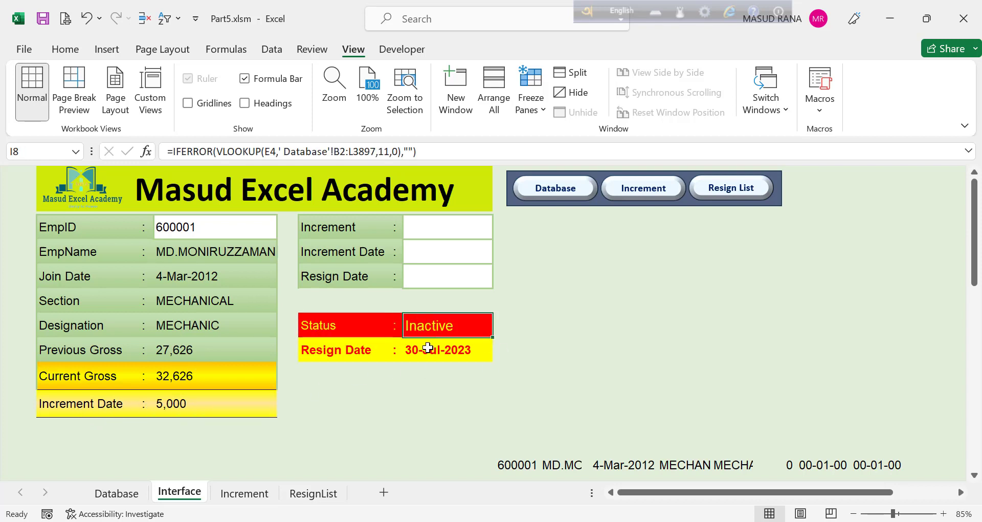
click(446, 349)
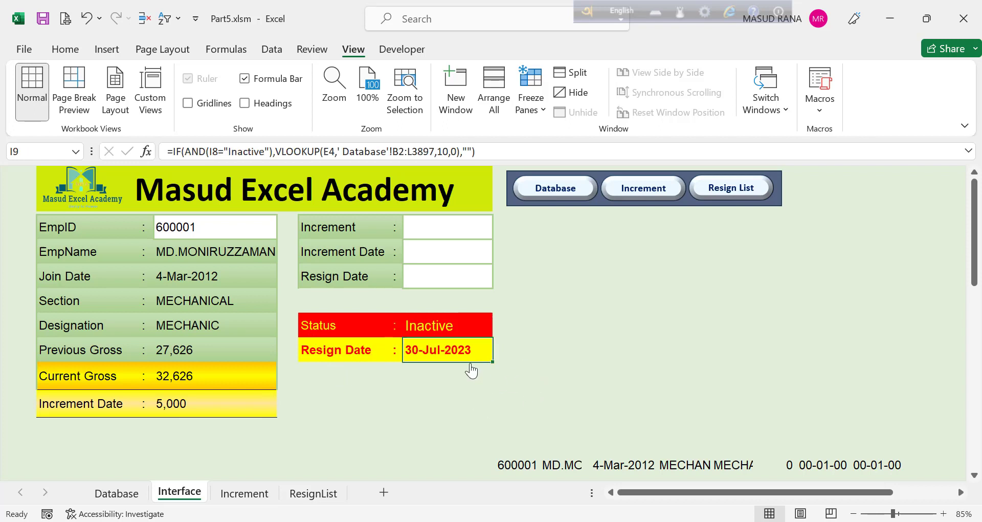
click(319, 275)
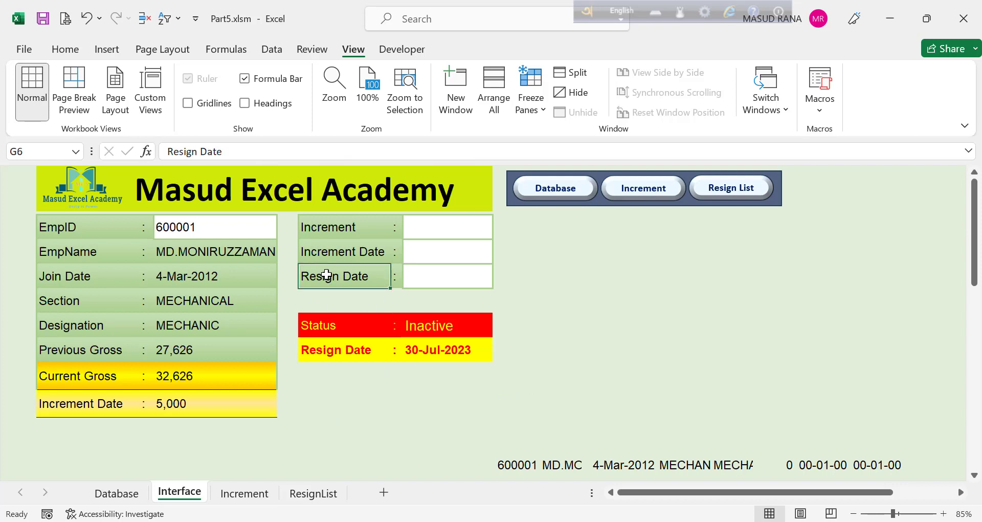
click(338, 352)
drag(338, 352, 445, 349)
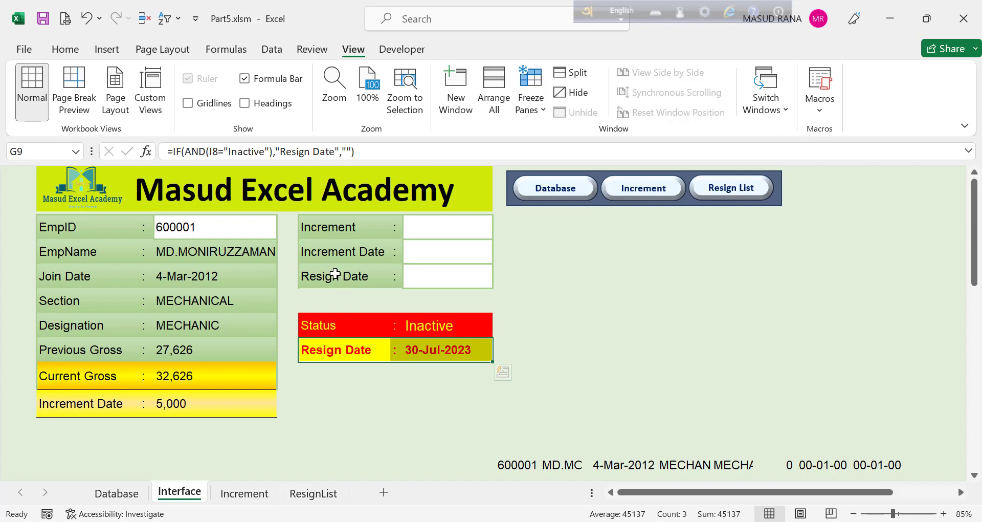
Replace the Resign Date entry label in G6 with the formula =IF(AND(I9=""),"Resign Date","")
click(337, 274)
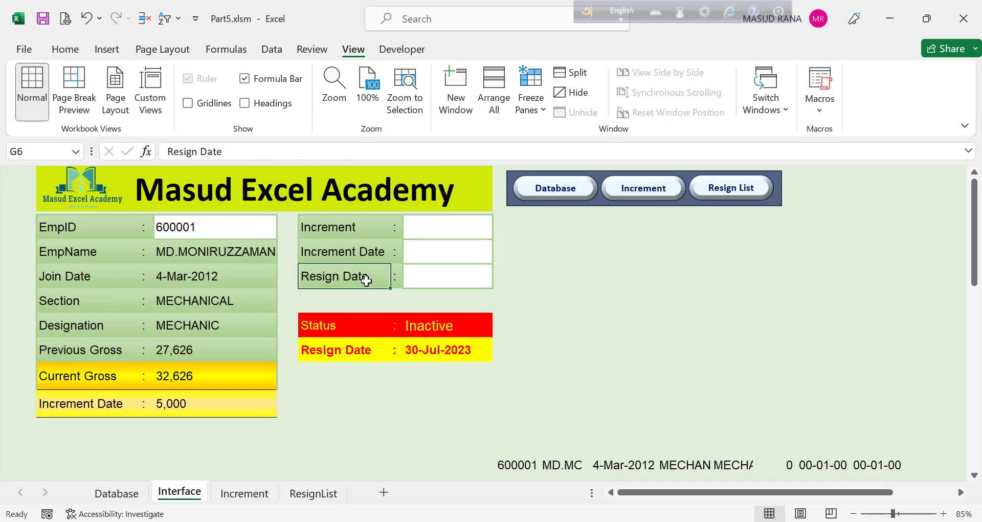
key(F2)
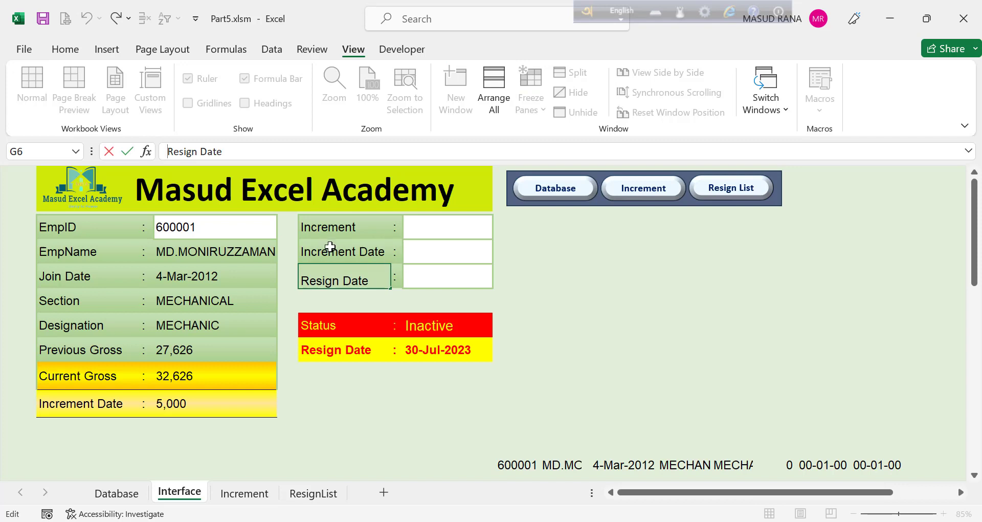
text(=if)
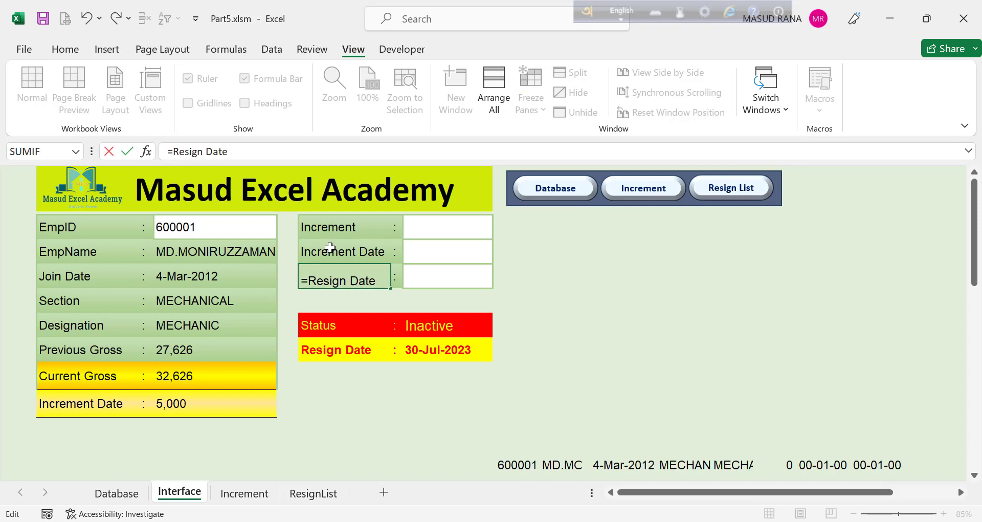
text((and)
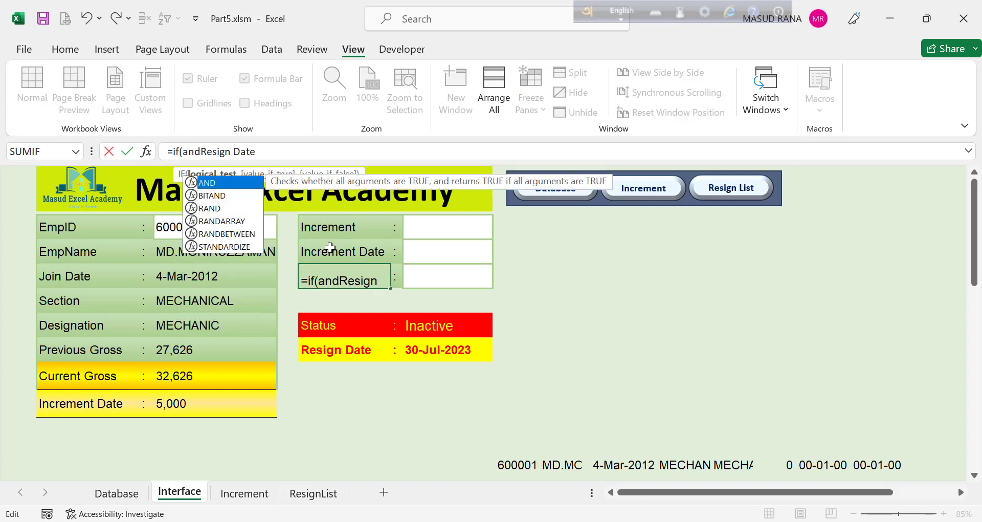
text(()
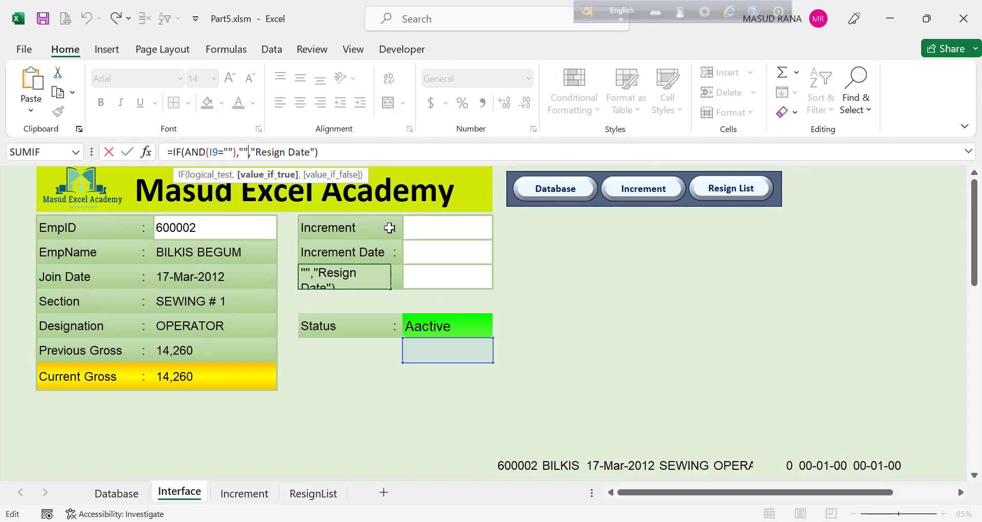
key(Left)
key(Left)
key(Left)
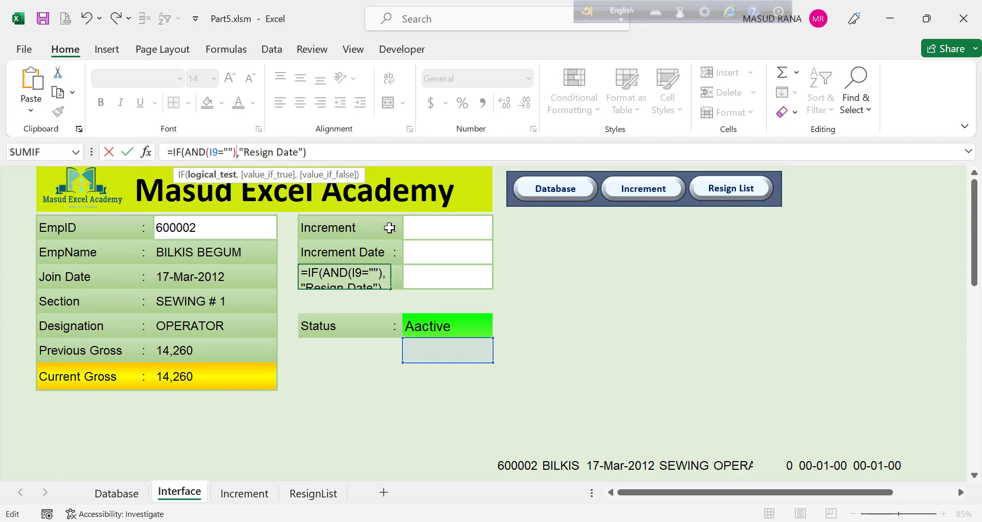
click(303, 151)
text(,)
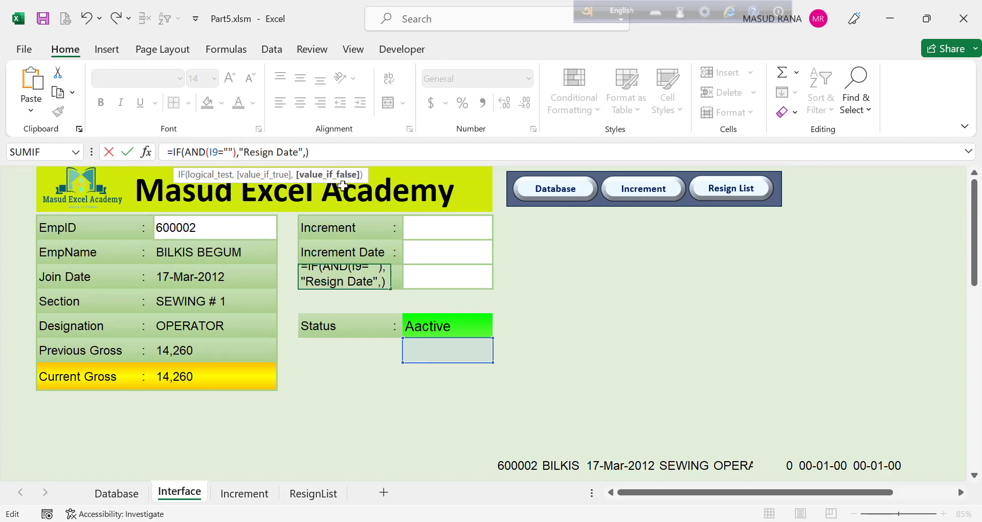
text("")
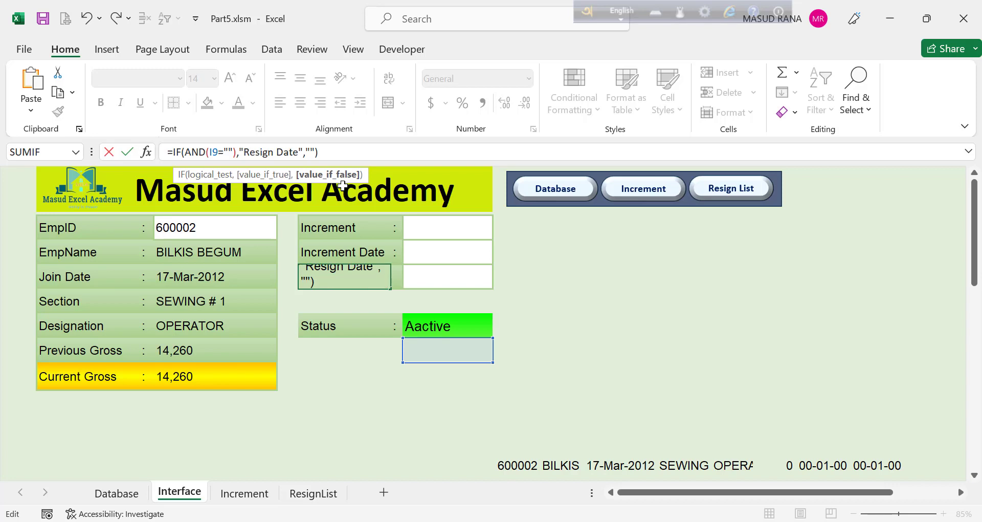
key(Return)
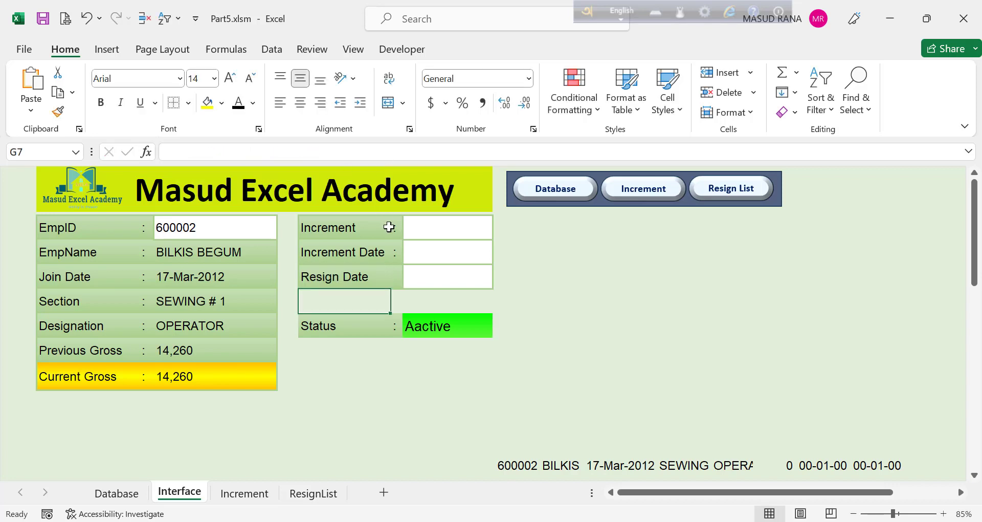
Copy the formula text of the Resign Date label in G6
click(396, 277)
click(350, 273)
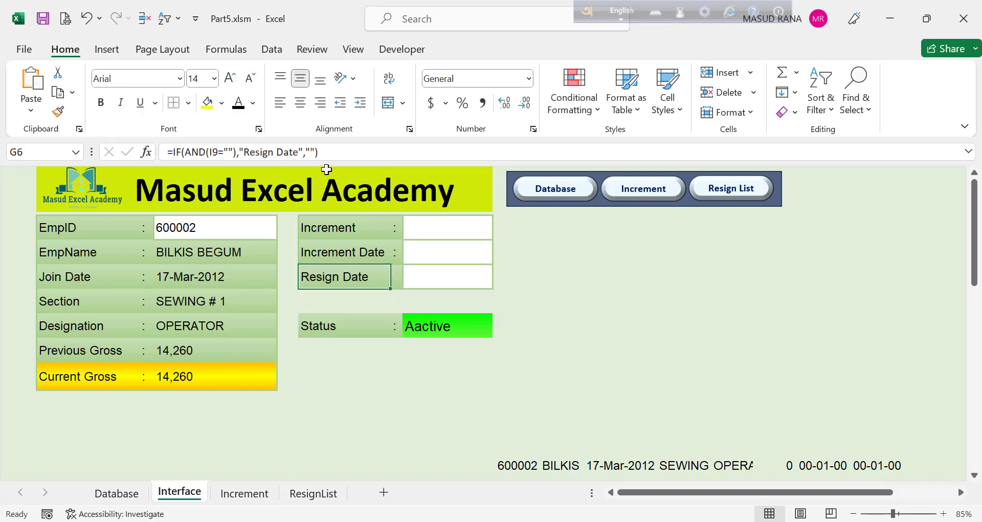
drag(318, 152, 167, 152)
right_click(218, 148)
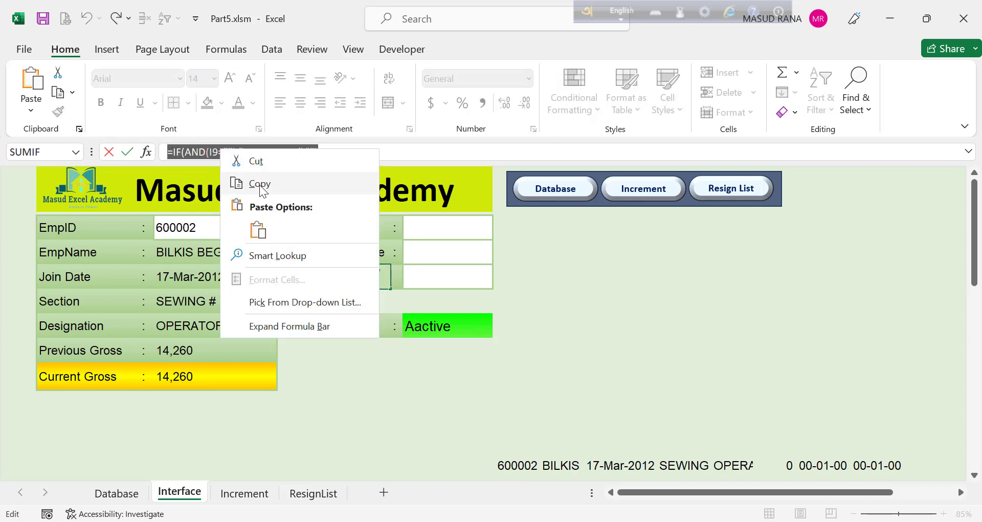
click(258, 184)
key(Return)
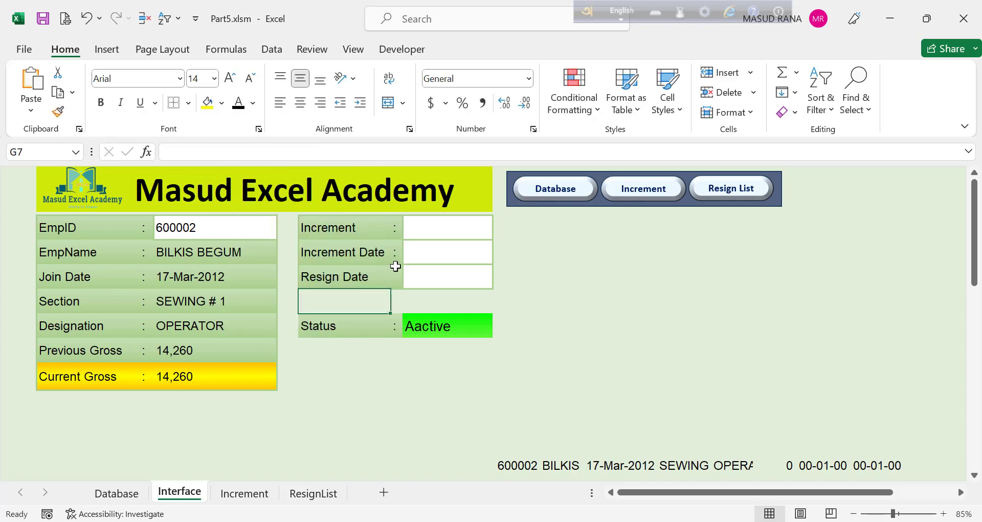
Replace the colon cell H6's formula with the copied one, adapted to =IF(AND(I9=""),":","")
click(397, 270)
drag(281, 156, 167, 151)
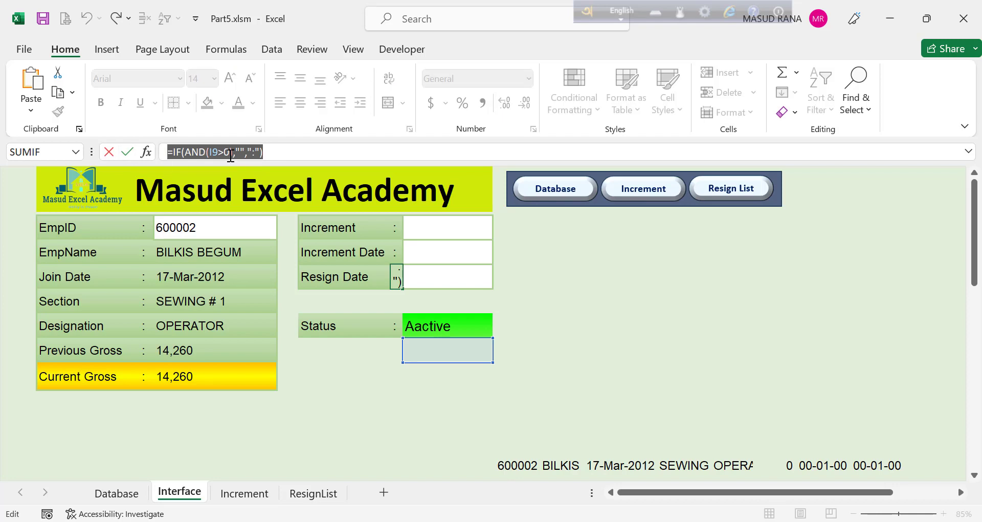
right_click(228, 153)
click(266, 233)
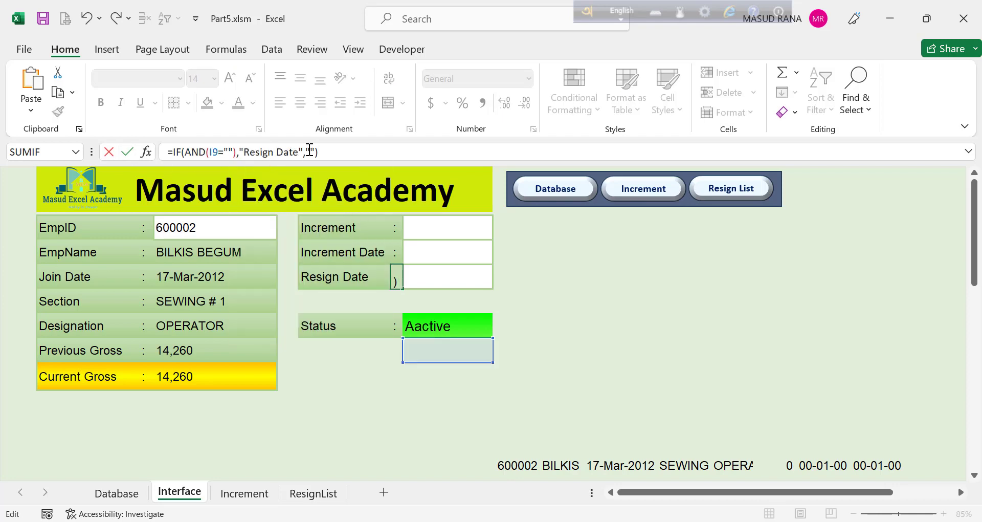
drag(298, 153, 245, 154)
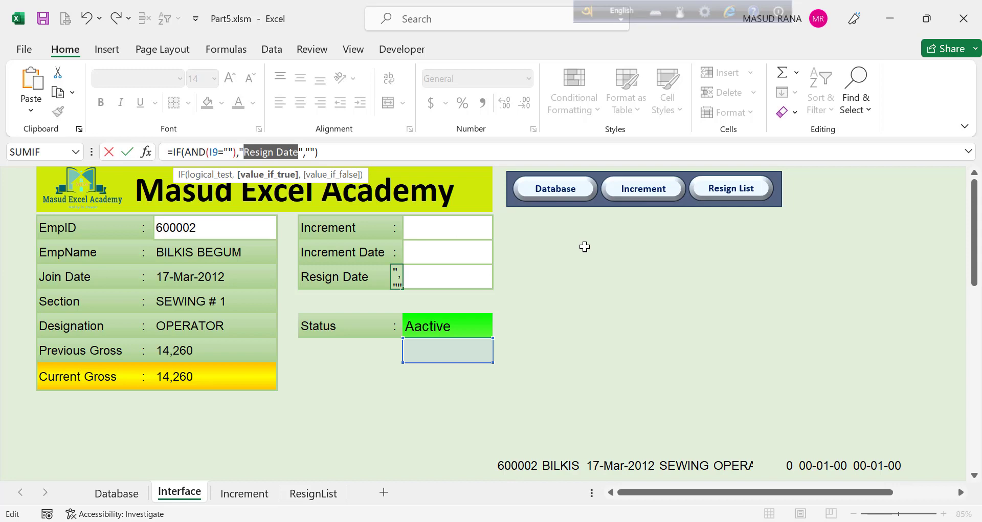
key(BackSpace)
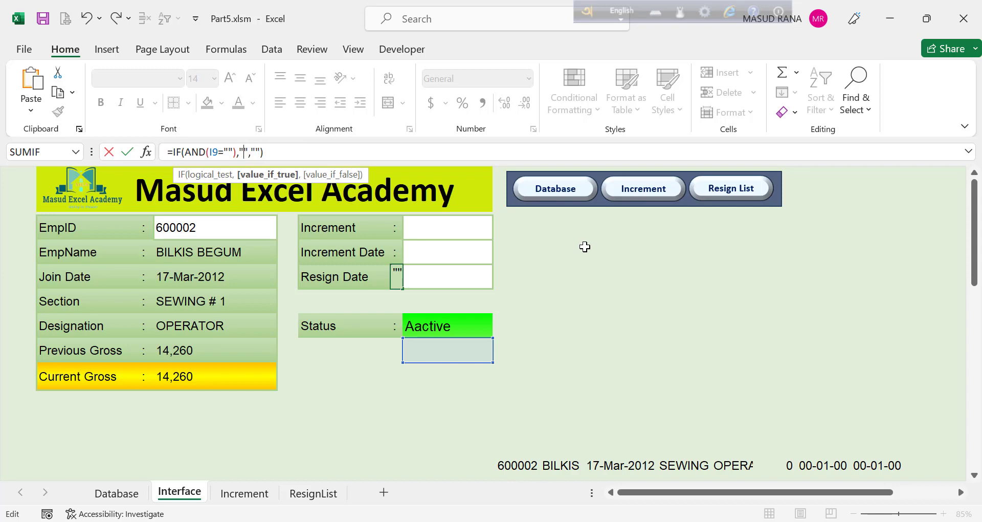
text(:)
key(Return)
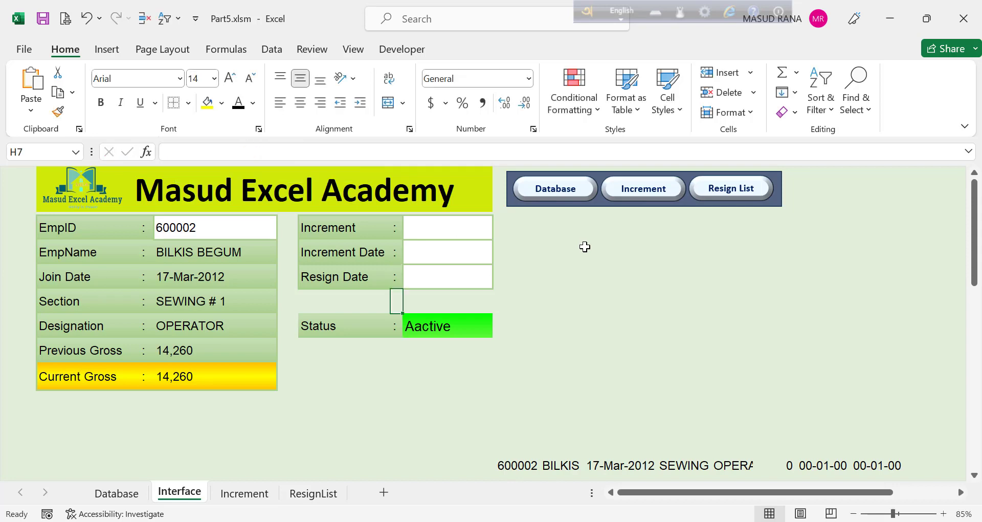
Load the resigned employee by ID and check the Resign Date entry label and its colon
click(588, 316)
click(252, 218)
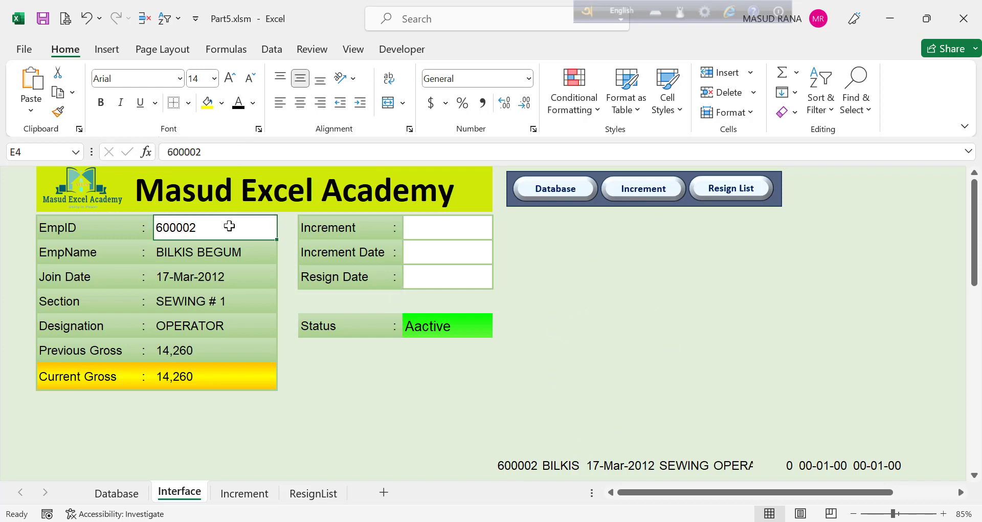
drag(195, 152, 202, 152)
text(1)
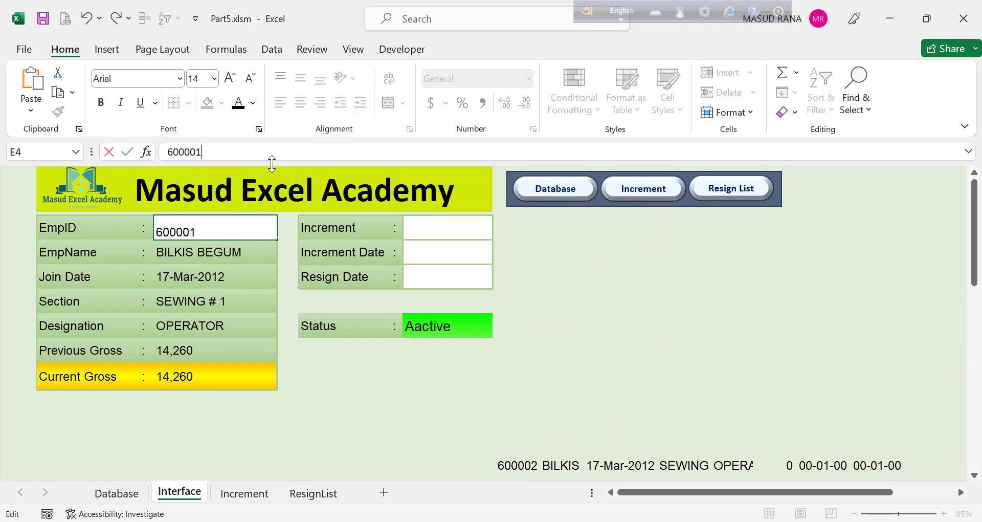
key(Return)
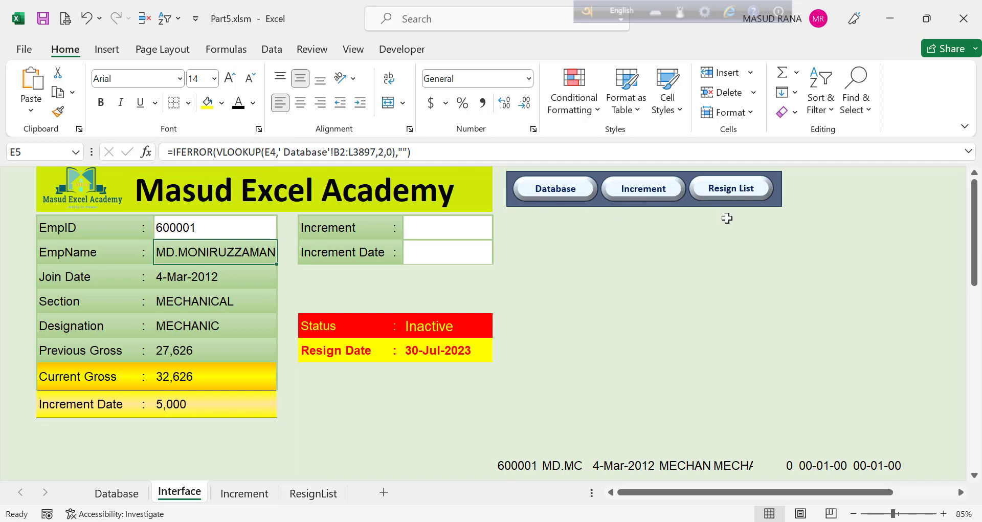
click(697, 300)
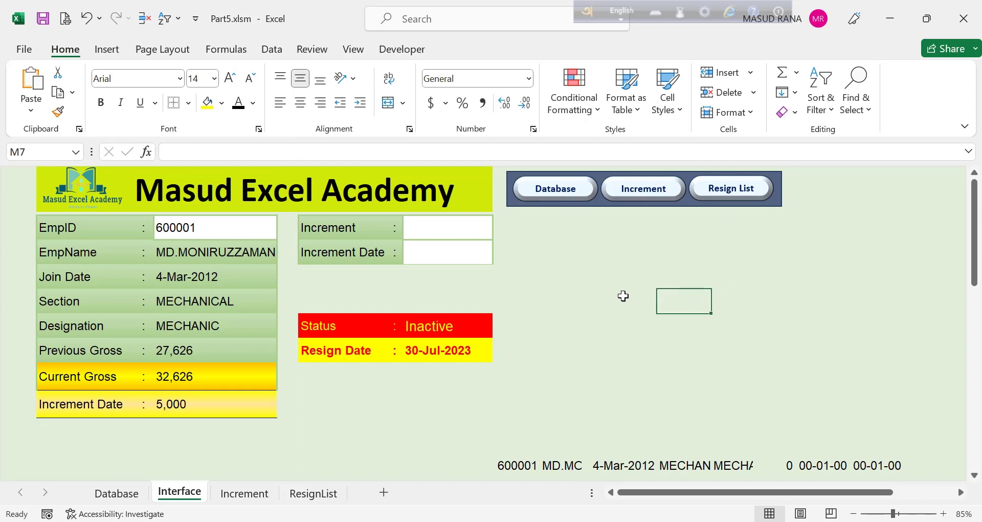
Load a different, active employee's record by changing the ID in the EmpID field
click(219, 152)
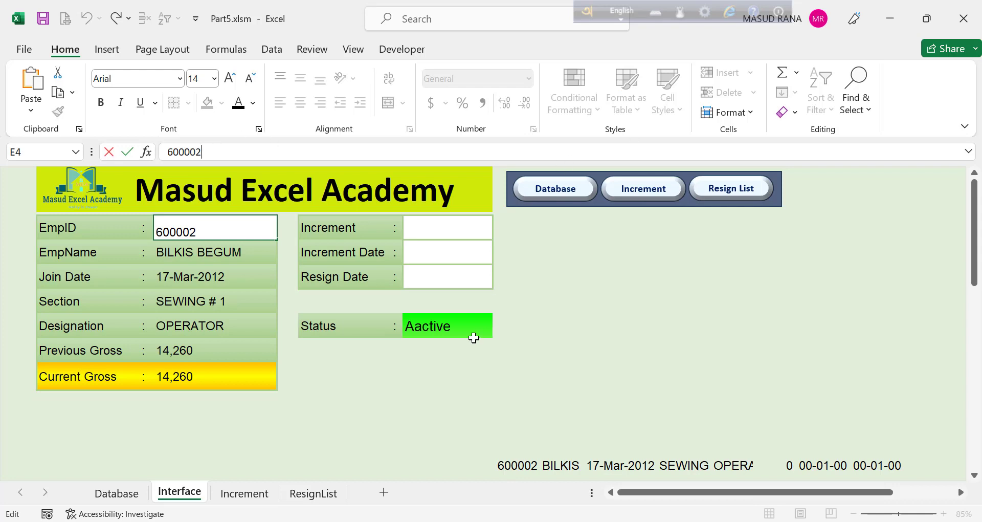
key(BackSpace)
text(3)
Hide the helper row values beneath the navigation buttons by setting their font to the light green matching the background
drag(496, 445, 879, 471)
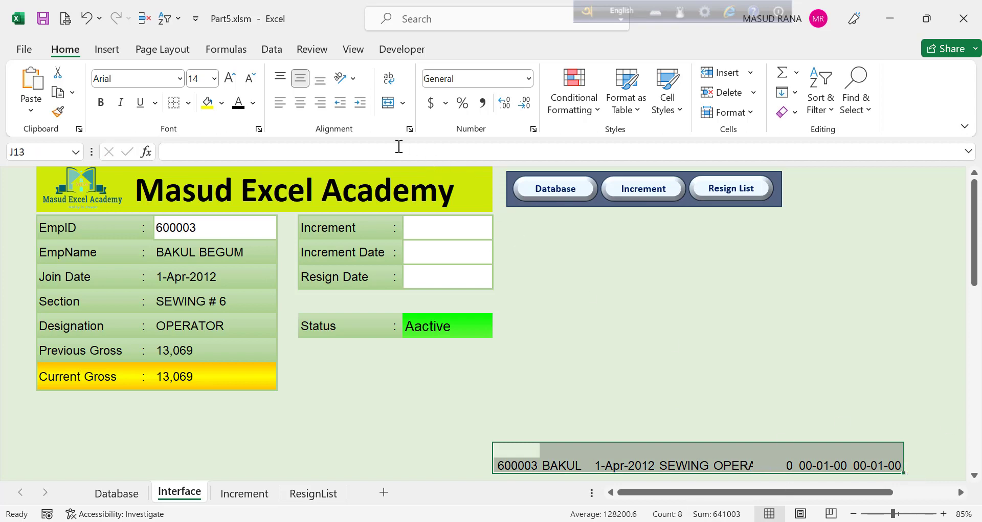
click(253, 103)
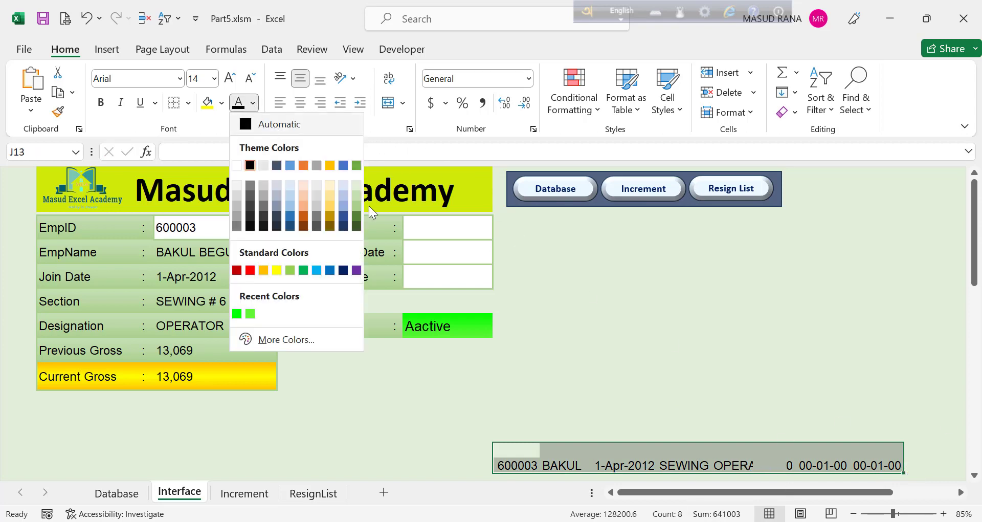
click(357, 185)
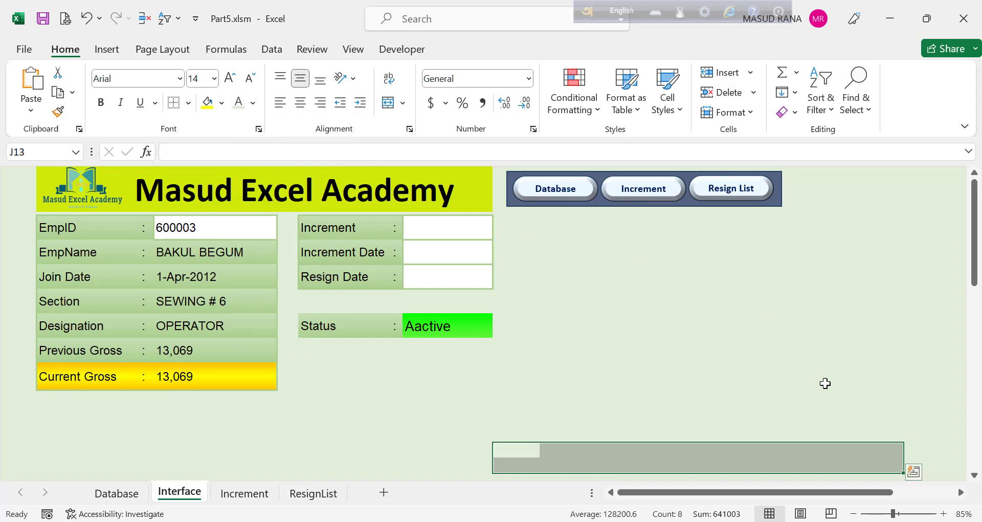
click(732, 404)
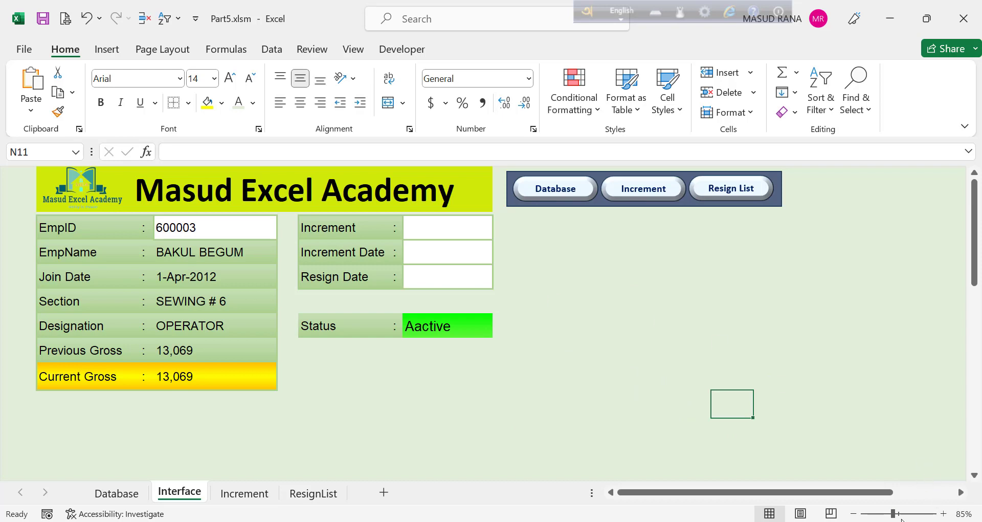
Freeze the Interface sheet's panes at cell W25 and set the zoom to 100%
click(882, 514)
click(765, 477)
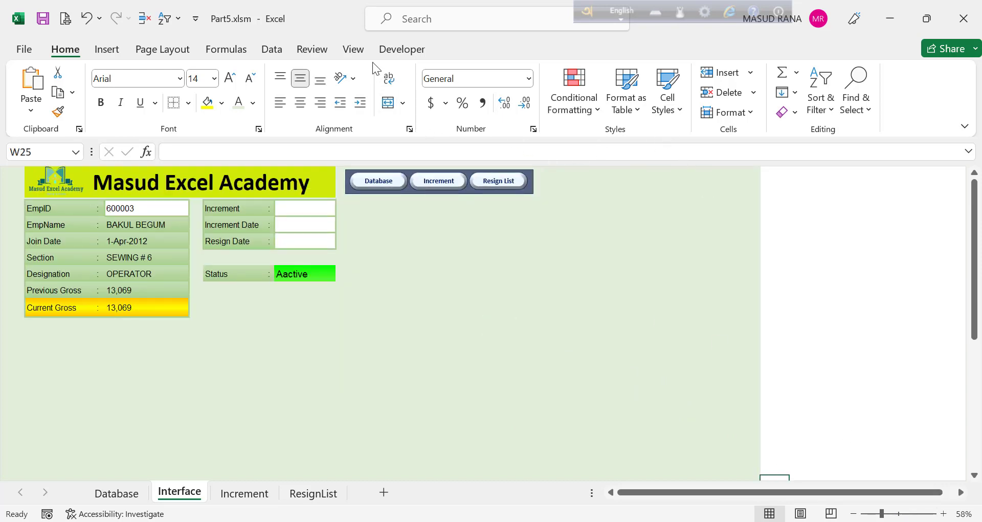
click(352, 49)
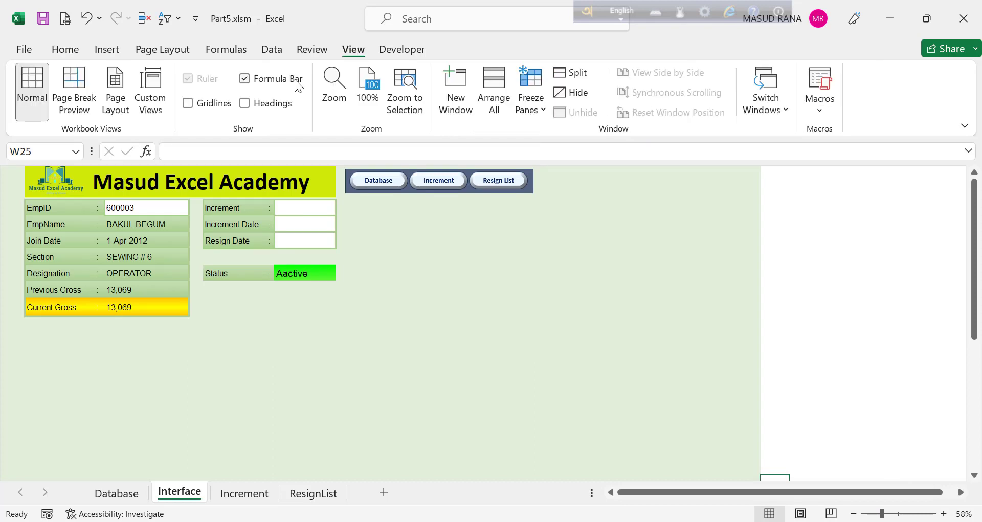
click(542, 100)
click(565, 134)
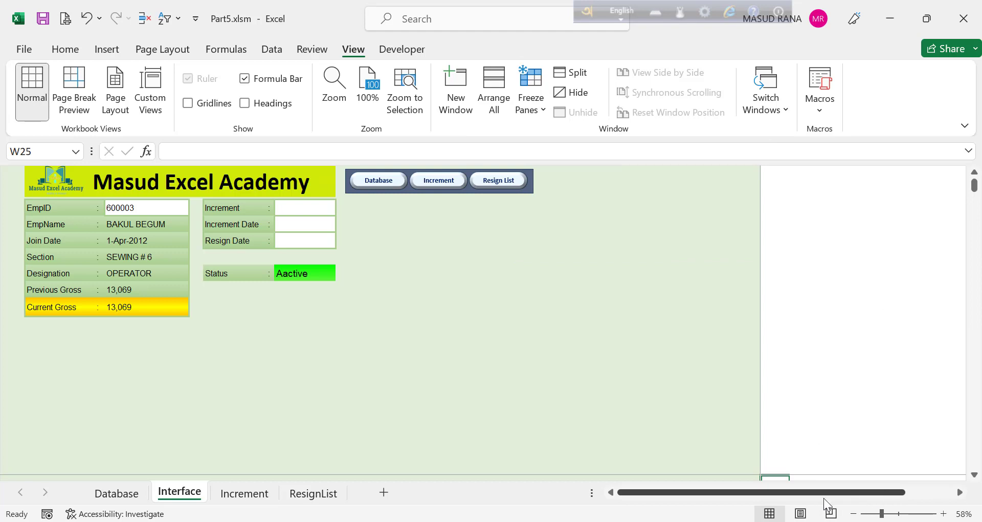
click(898, 513)
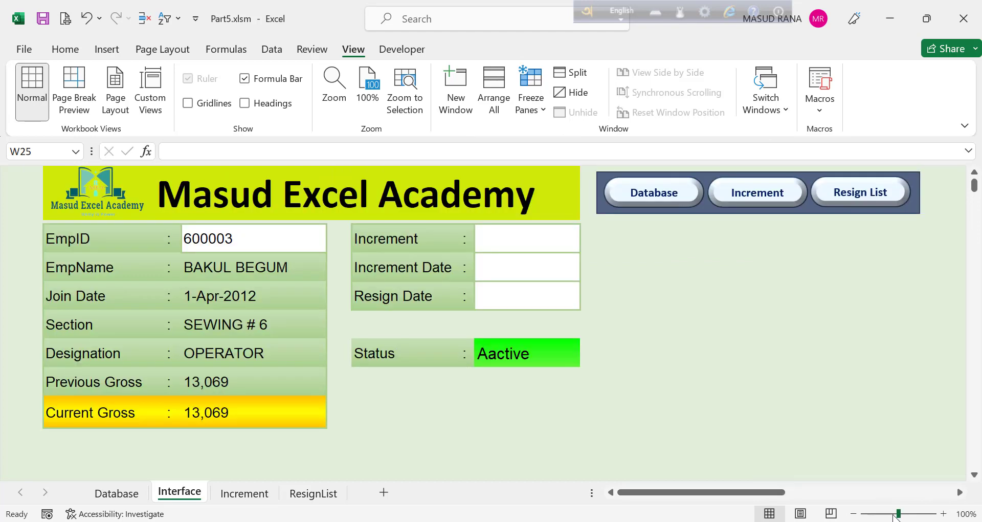